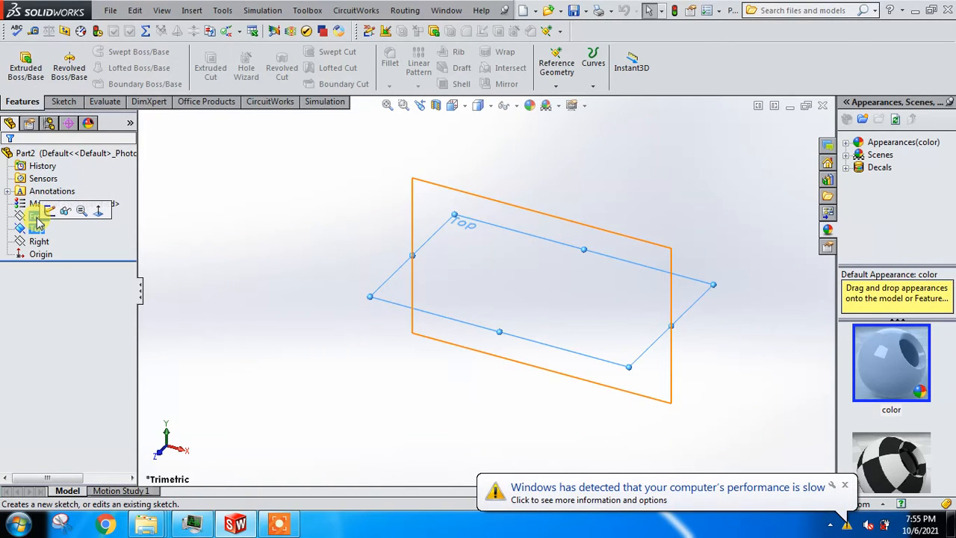
Start a new sketch on the Front plane
left_click(37, 217)
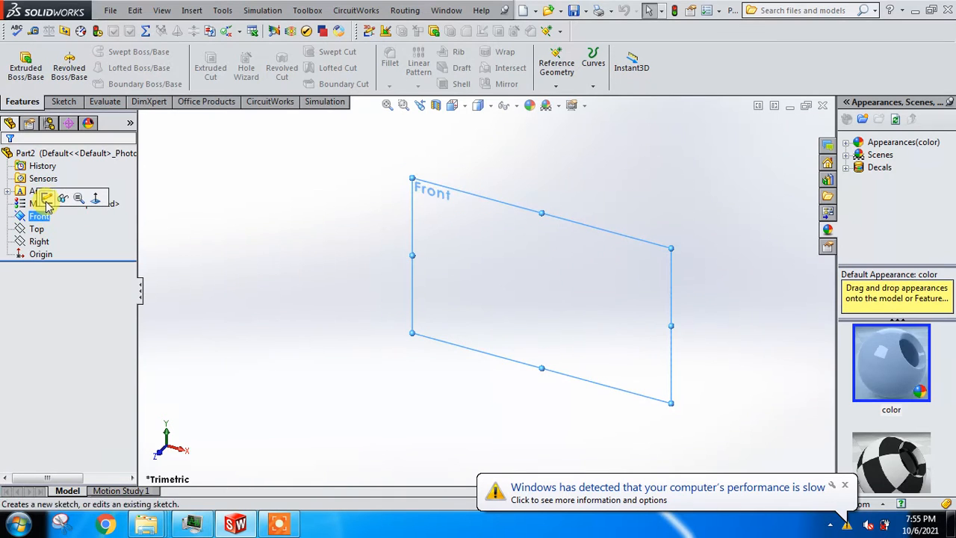
left_click(103, 199)
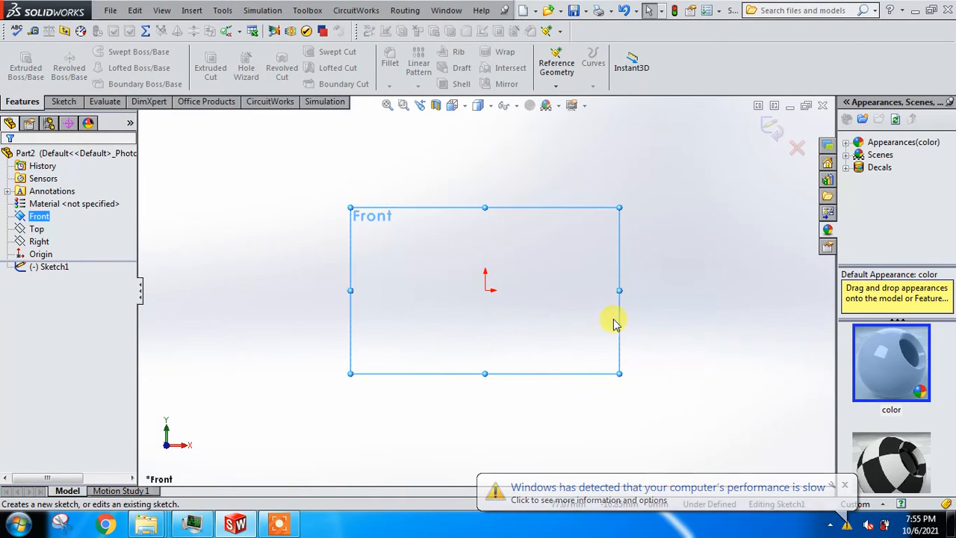
scroll(606, 327, "down", 1)
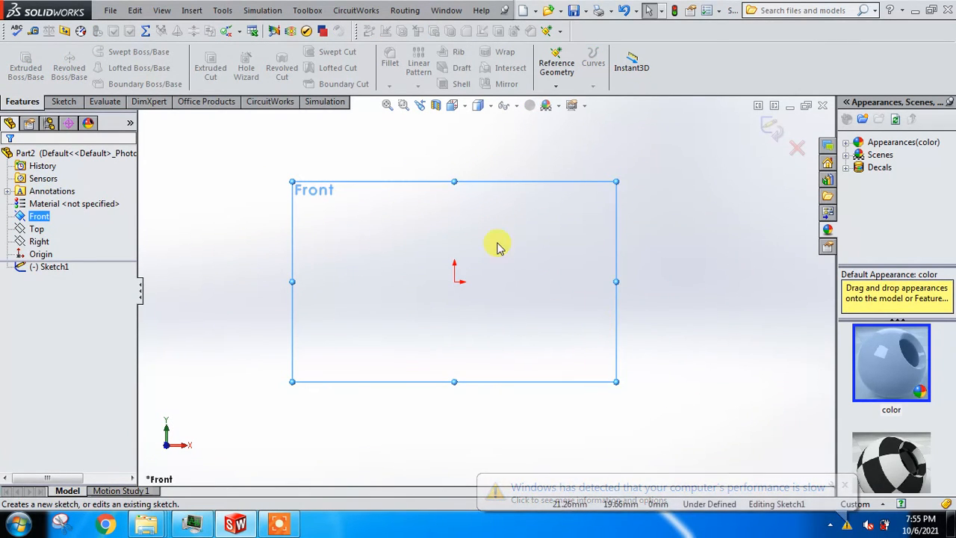
Sketch a vertical construction centerline about 125 mm long upward from the origin
left_click(62, 102)
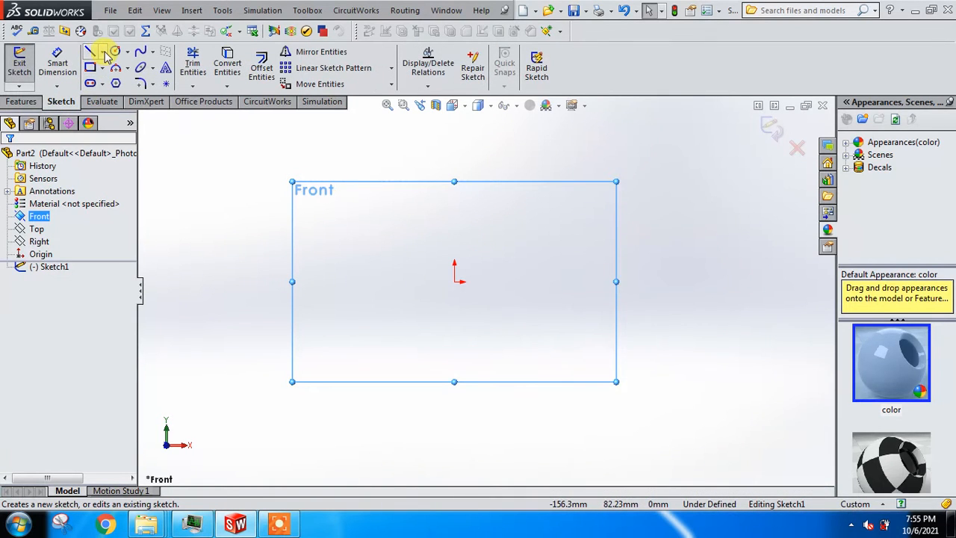
left_click(102, 50)
left_click(89, 77)
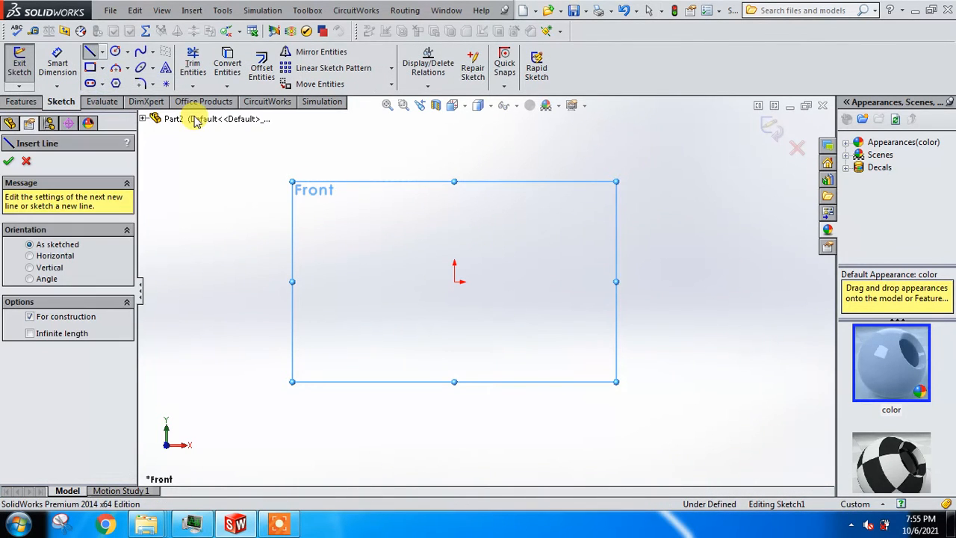
left_click(454, 281)
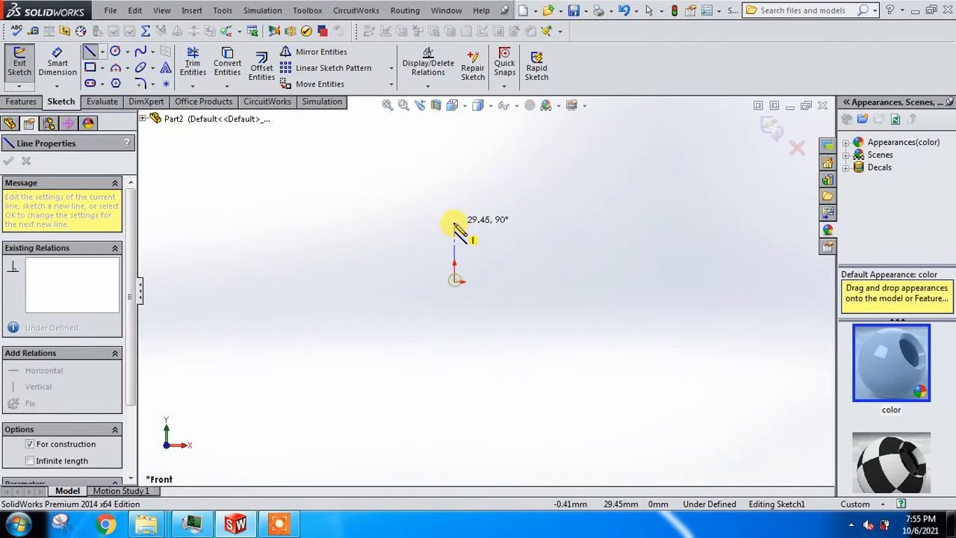
left_click(468, 142)
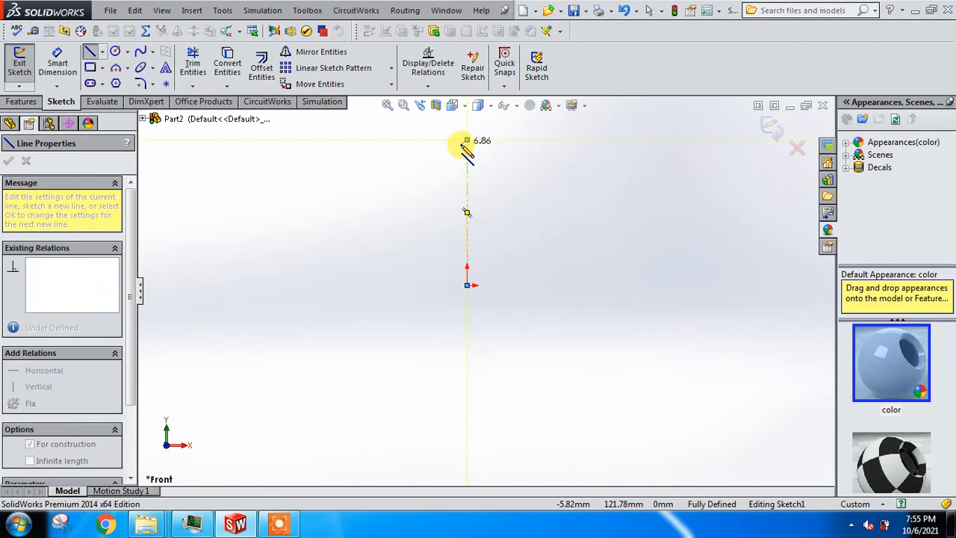
key("Escape")
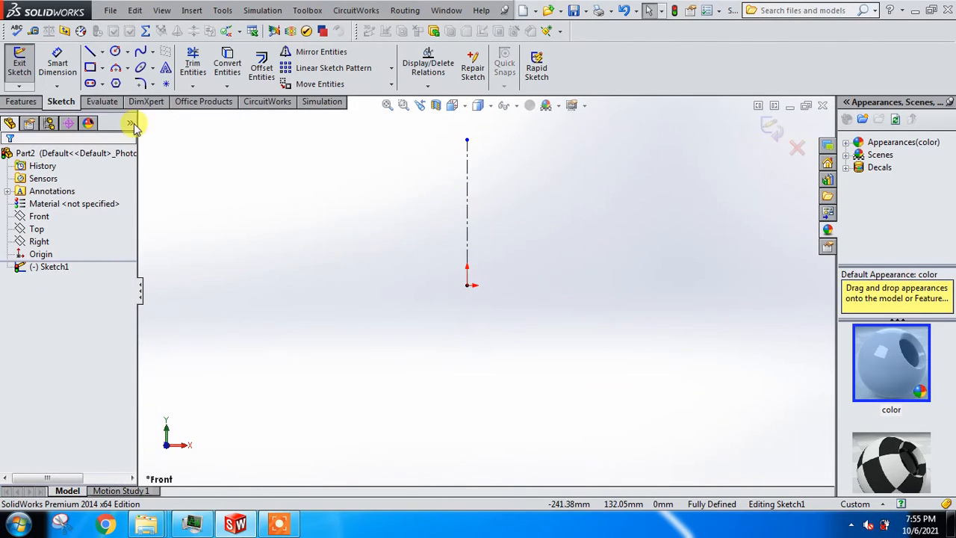
Dimension the vertical centerline's length as 90 mm
left_click(57, 65)
left_click(469, 220)
left_click(572, 215)
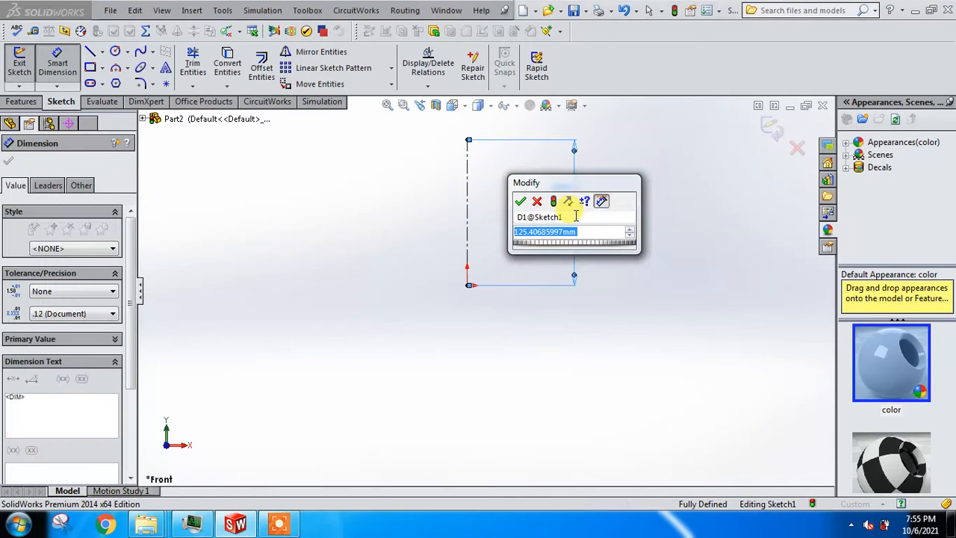
type("90")
key("Return")
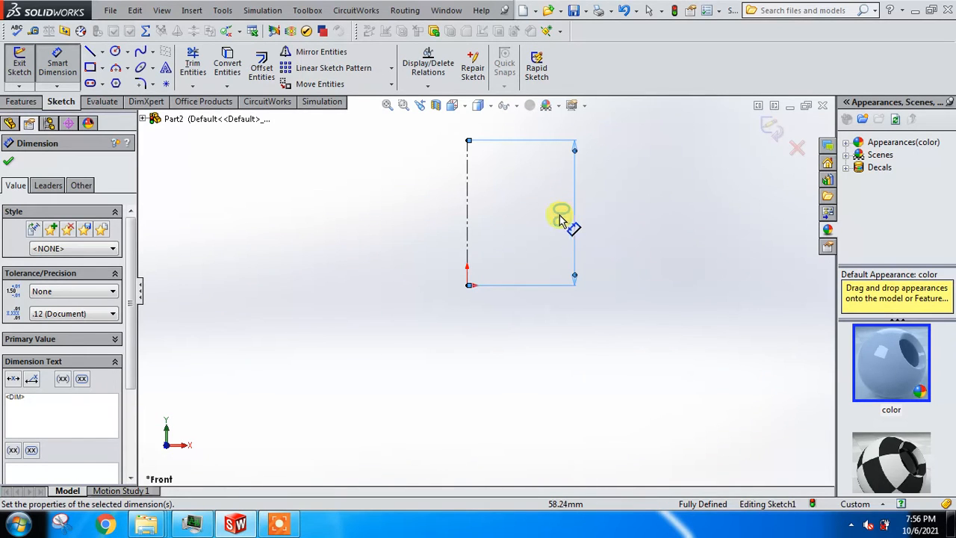
Sketch a chain of short horizontal and vertical lines from the centerline's upper end, forming an outward step with a narrow groove below it
left_click(90, 53)
scroll(499, 150, "down", 2)
scroll(486, 151, "up", 1)
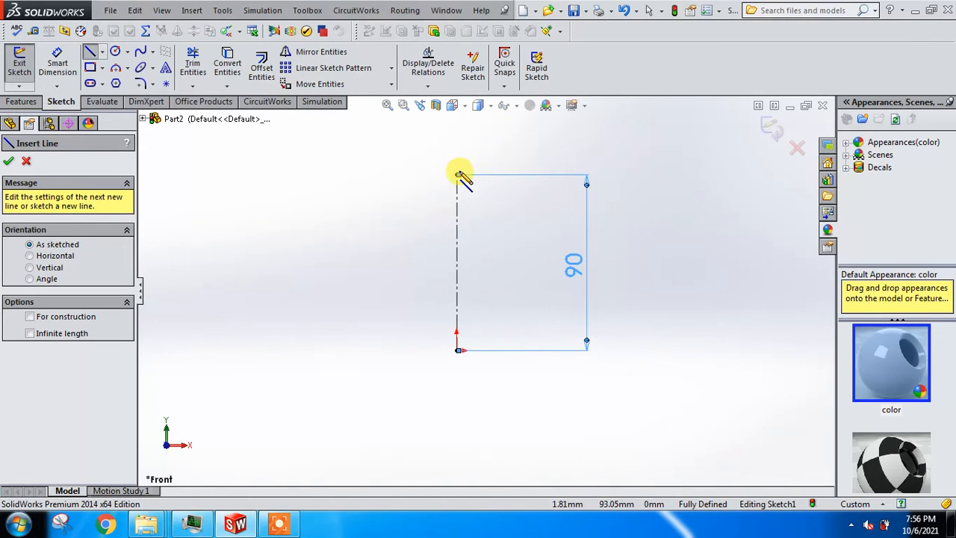
left_click(457, 174)
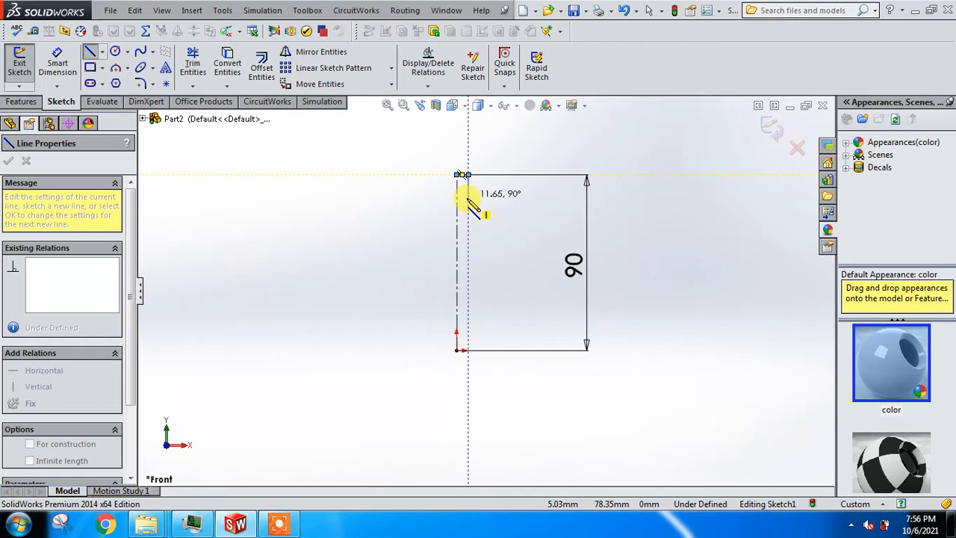
left_click(469, 197)
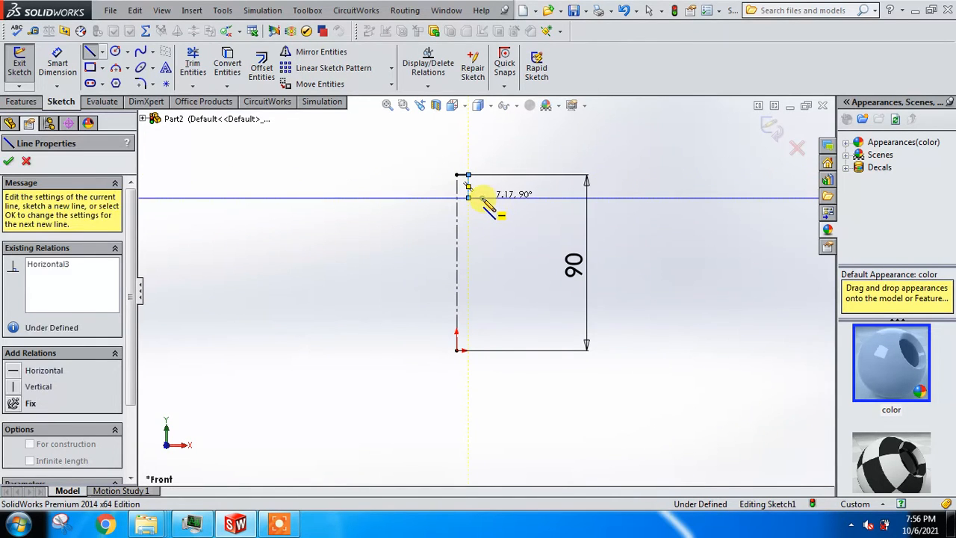
left_click(481, 207)
left_click(472, 207)
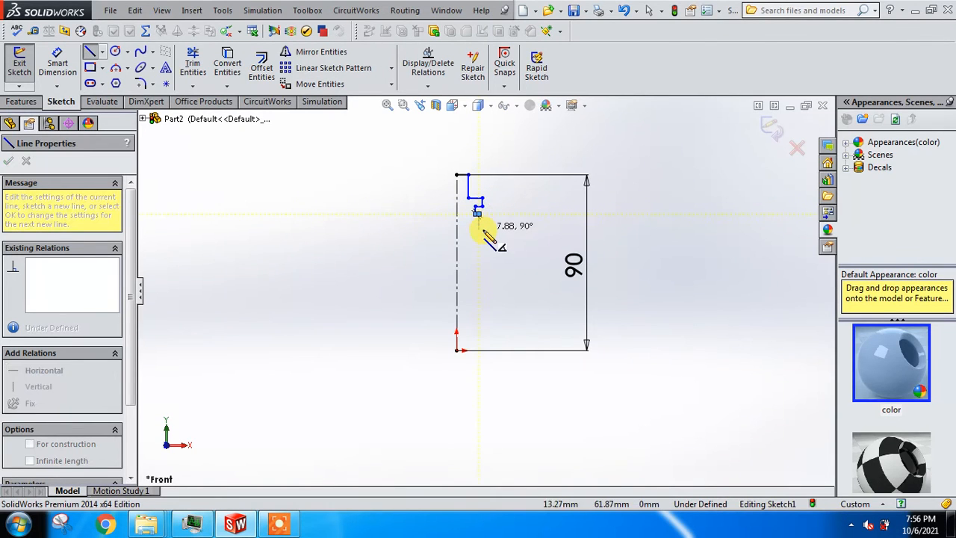
scroll(482, 238, "down", 3)
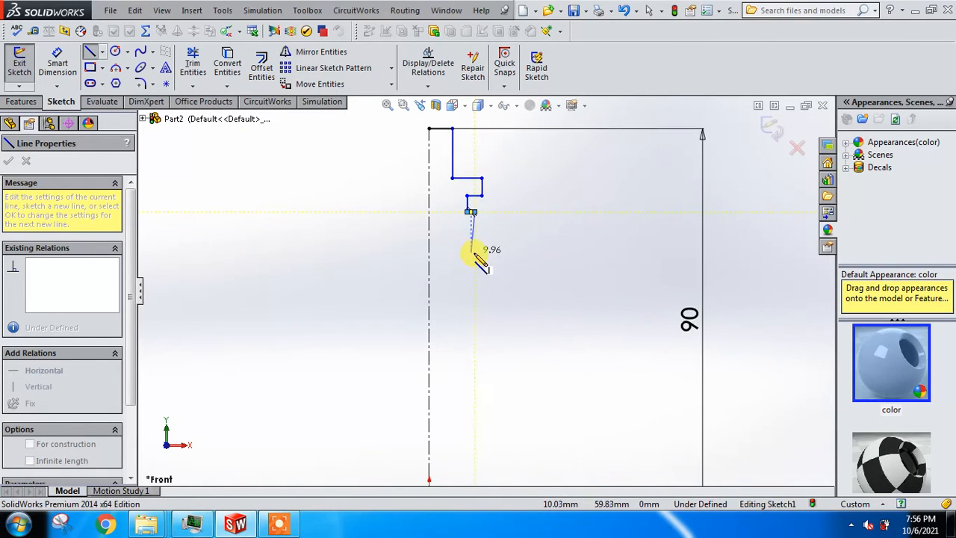
scroll(480, 251, "down", 2)
key("Escape")
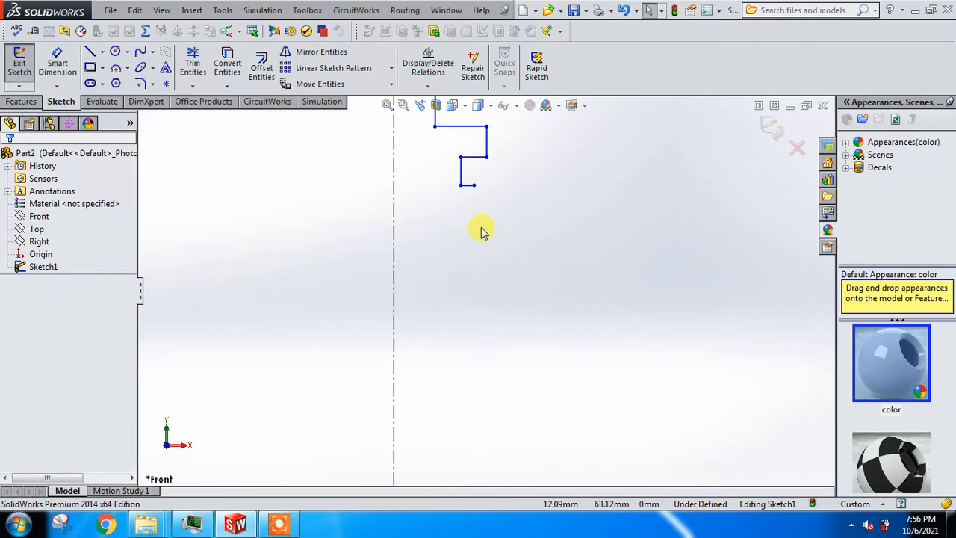
Continue the profile with a long vertical line, a foot about 16 mm wide and 4.6 mm high, and a base line back to the origin
left_click(89, 54)
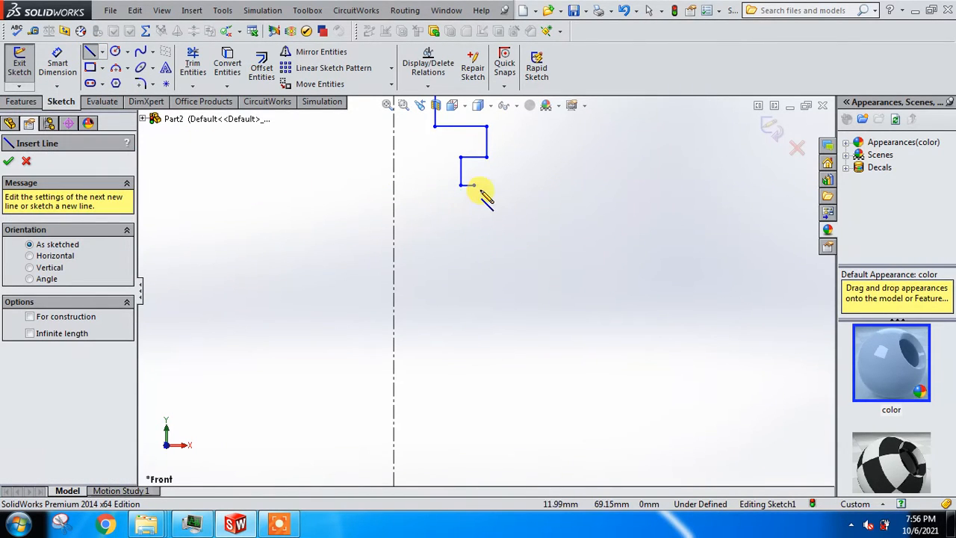
left_click(474, 186)
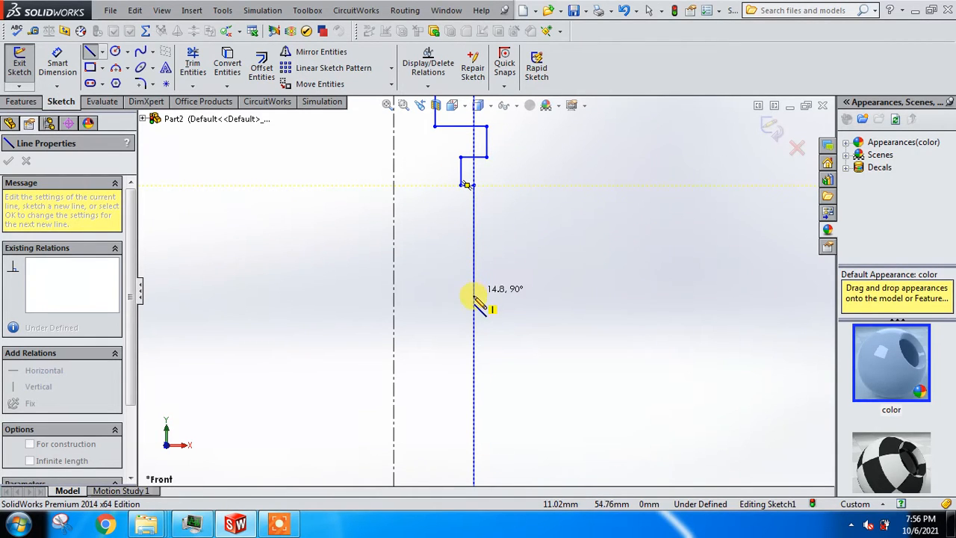
scroll(474, 297, "up", 5)
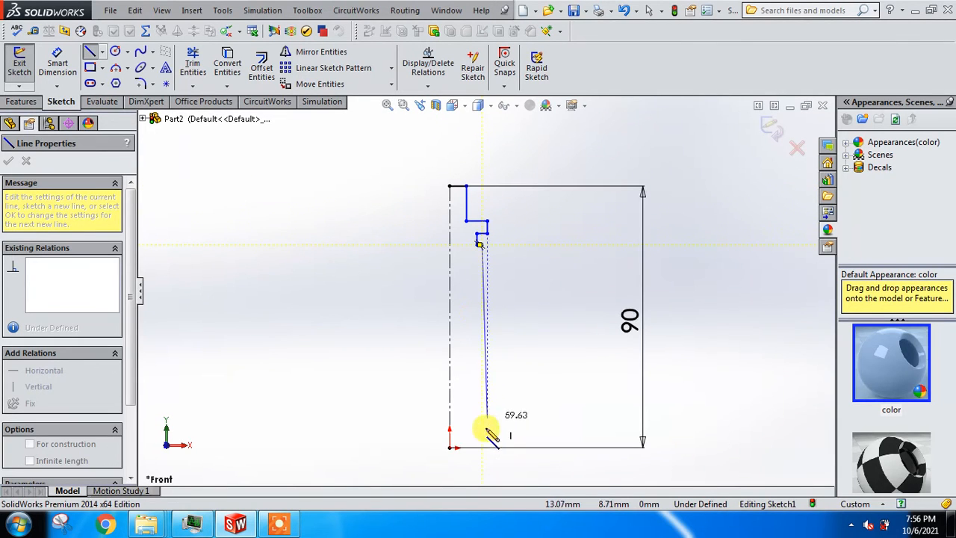
left_click(482, 434)
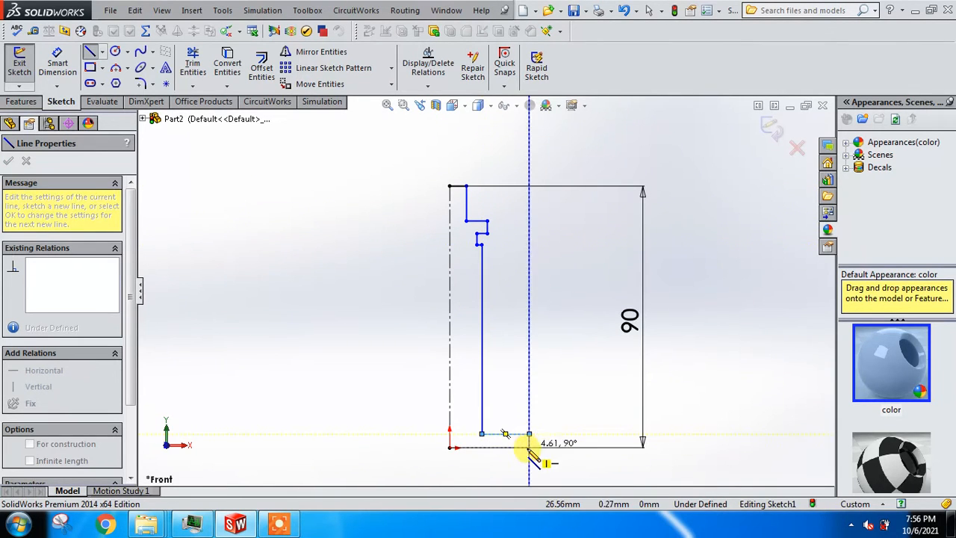
left_click(529, 446)
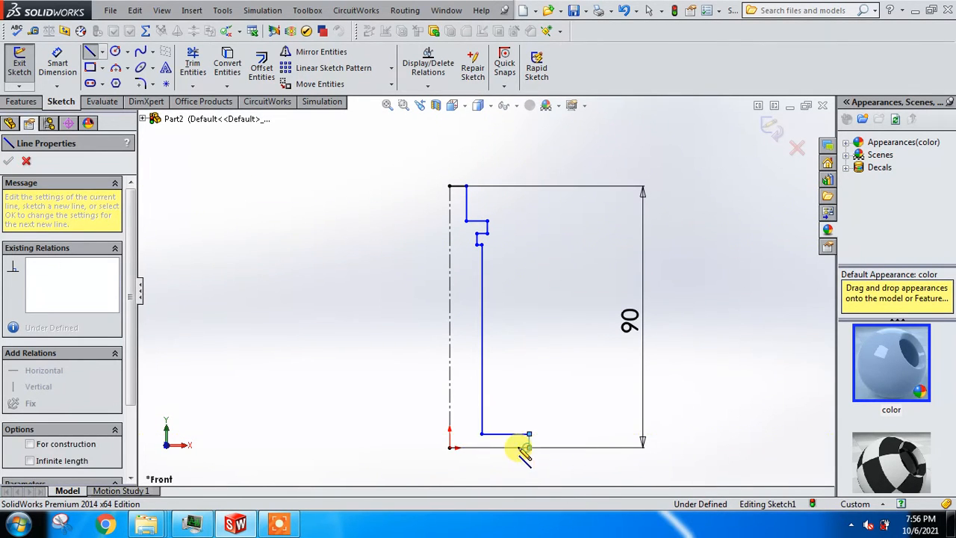
left_click(449, 446)
key("Escape")
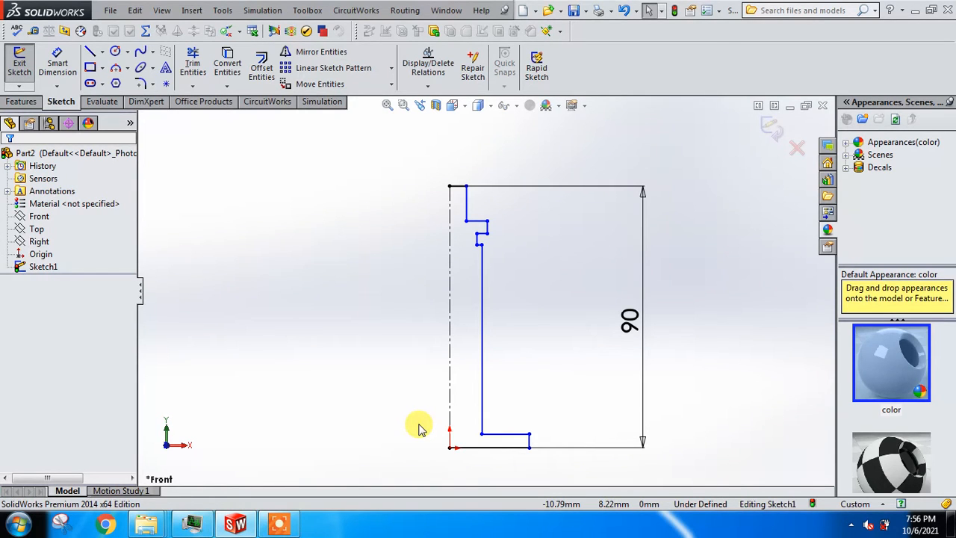
Try a 50 mm dimension on the foot's upper edge and delete that dimension
left_click(60, 66)
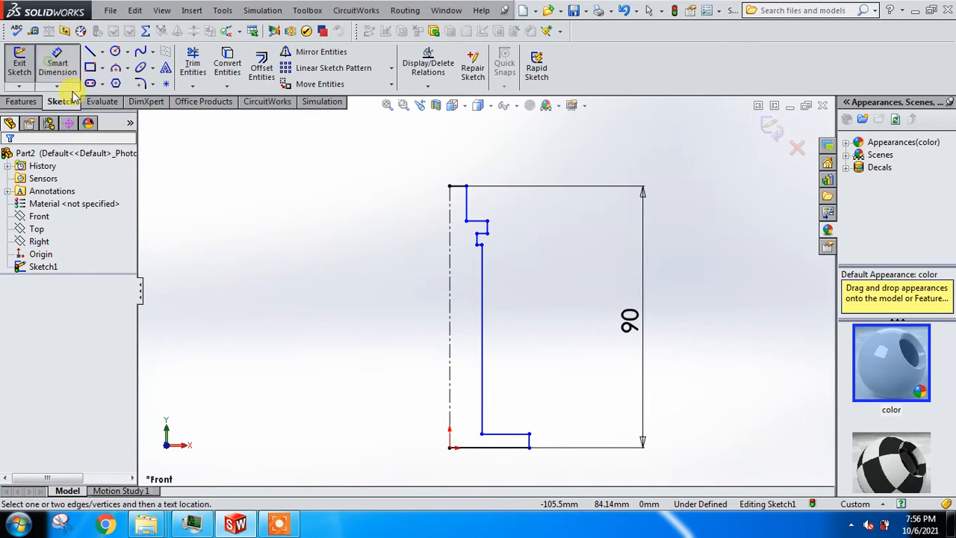
left_click(505, 433)
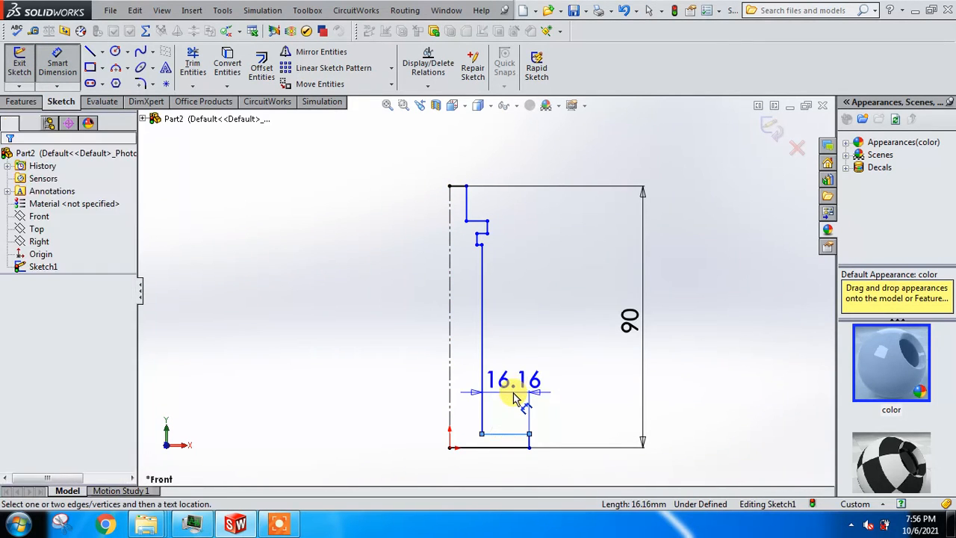
left_click(514, 398)
type("50")
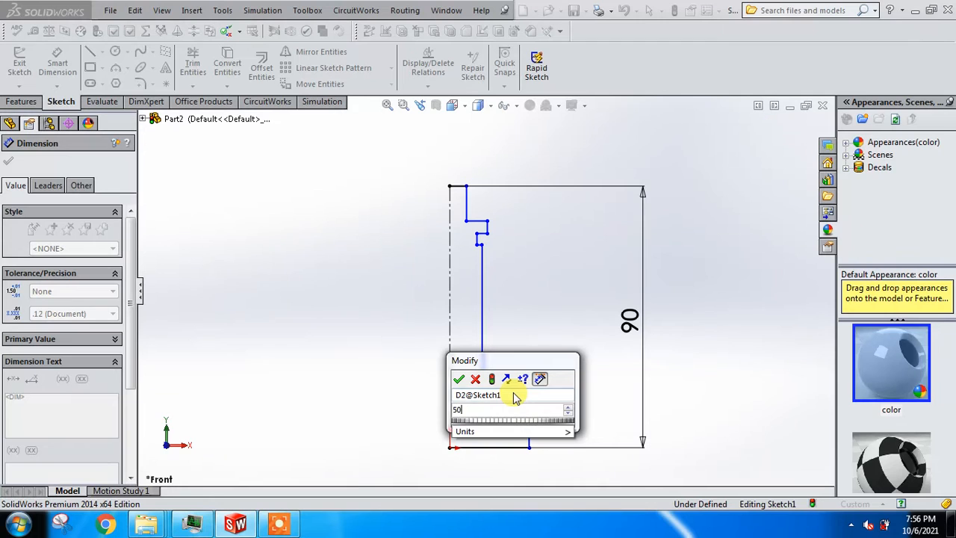
key("Return")
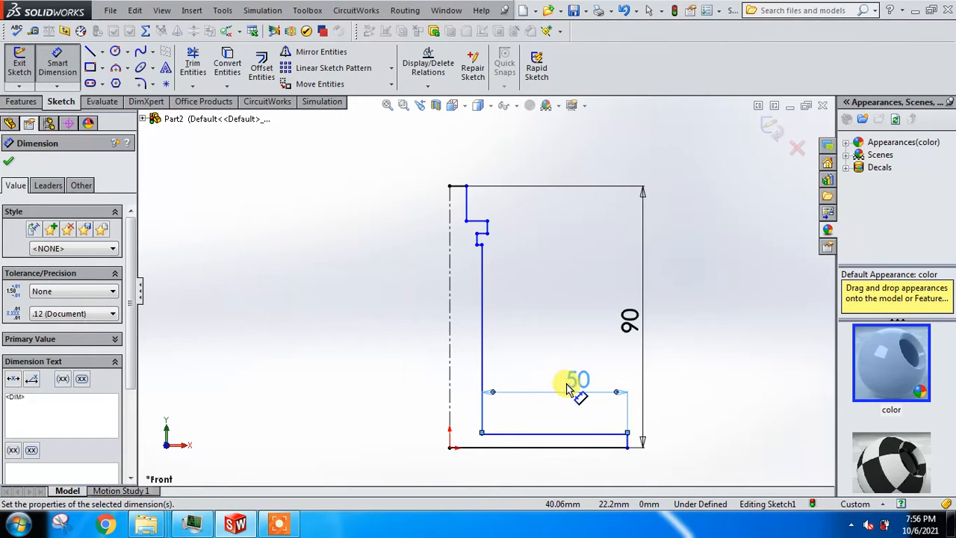
key("Delete")
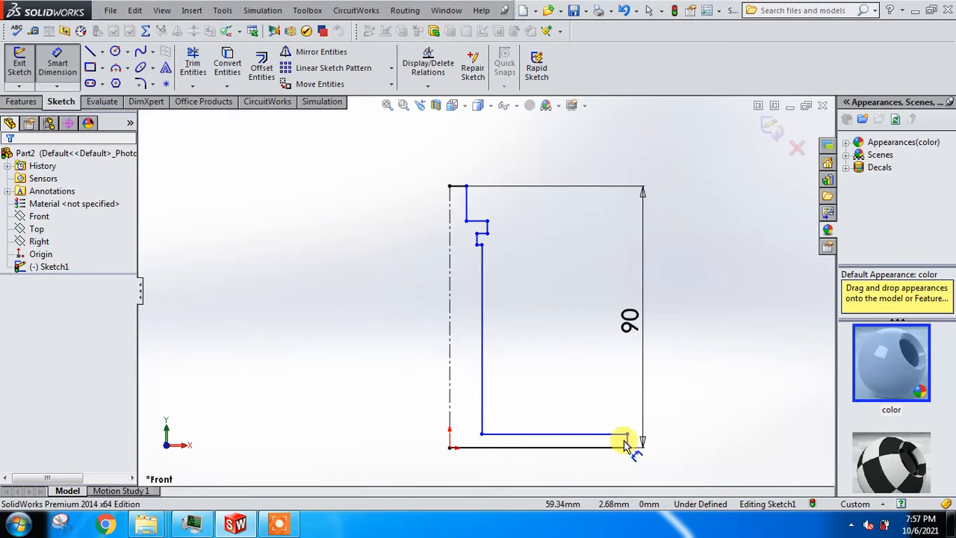
Dimension the distance from the centerline to the foot's outer vertical edge as 50 mm
left_click(627, 441)
left_click(451, 419)
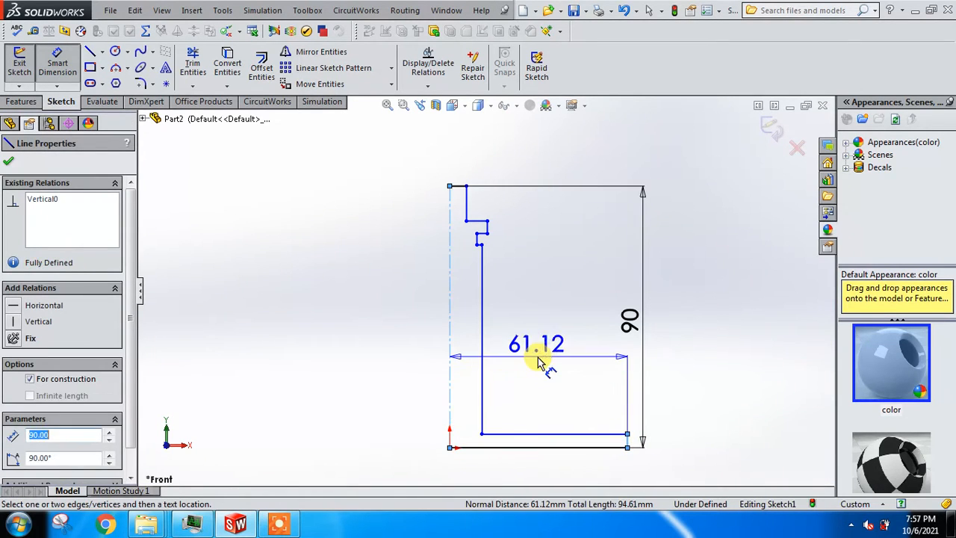
left_click(540, 360)
type("50")
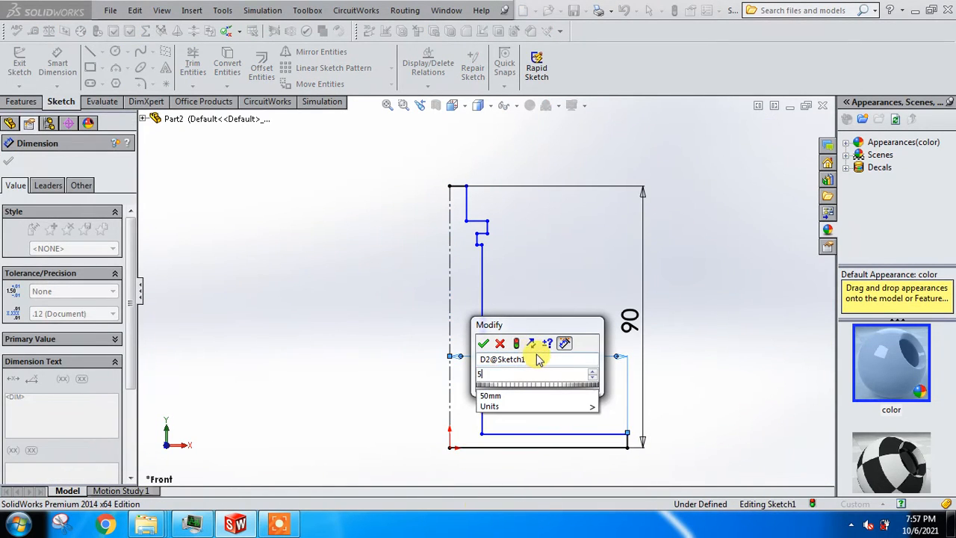
key("Return")
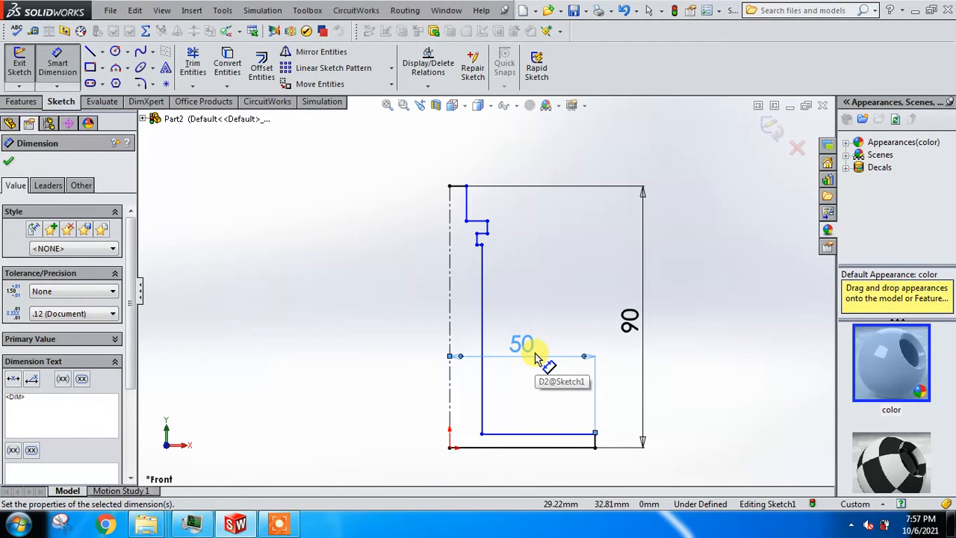
Add a thickness dimension between the foot's lower and upper edges, try 10 mm, and undo that value
left_click(573, 447)
left_click(572, 434)
left_click(718, 403)
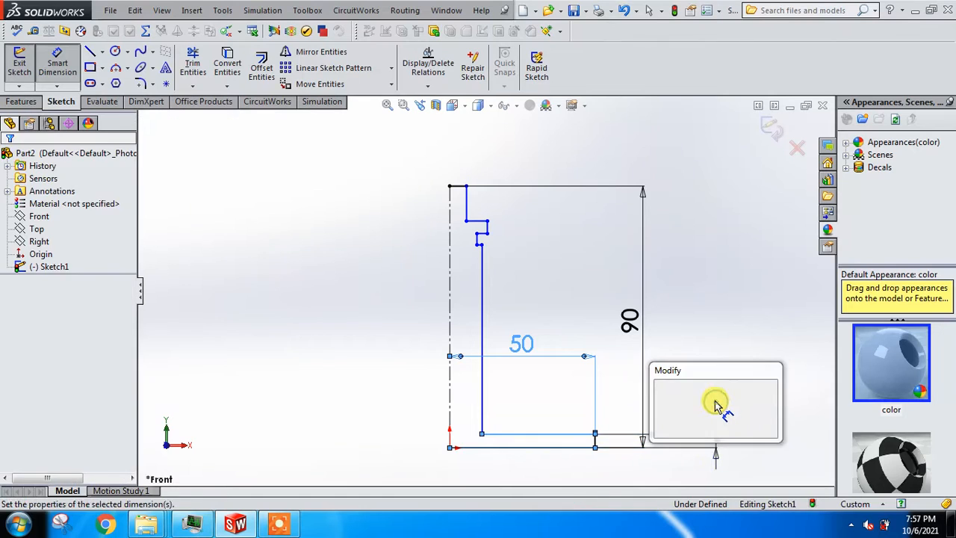
type("10")
key("Return")
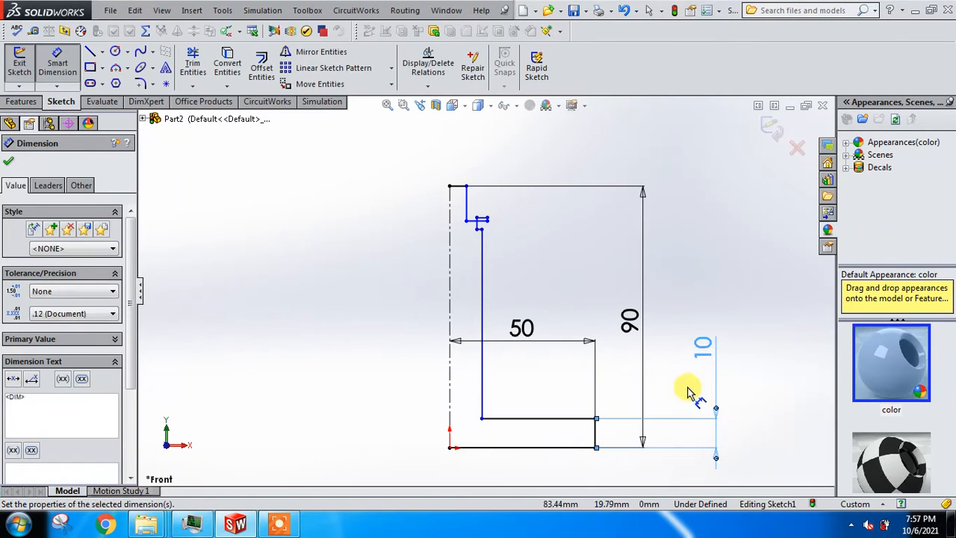
key("Escape")
key("ctrl+z")
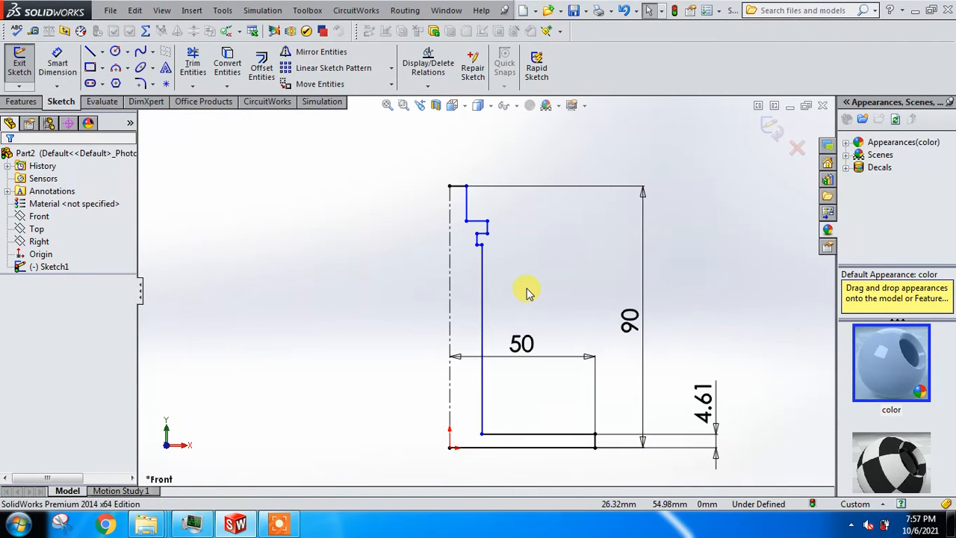
Dimension the height of the profile's uppermost vertical line as 15 mm
scroll(487, 213, "down", 1)
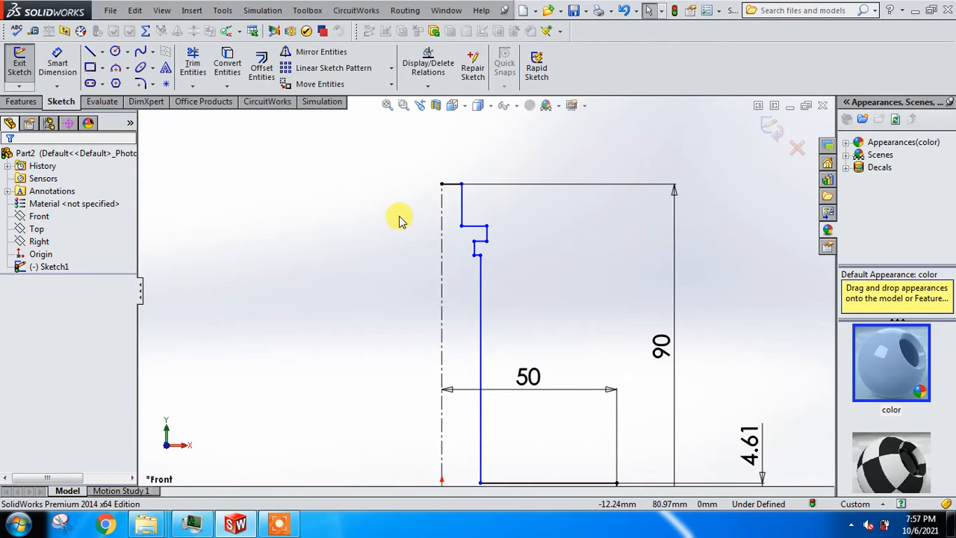
left_click(57, 64)
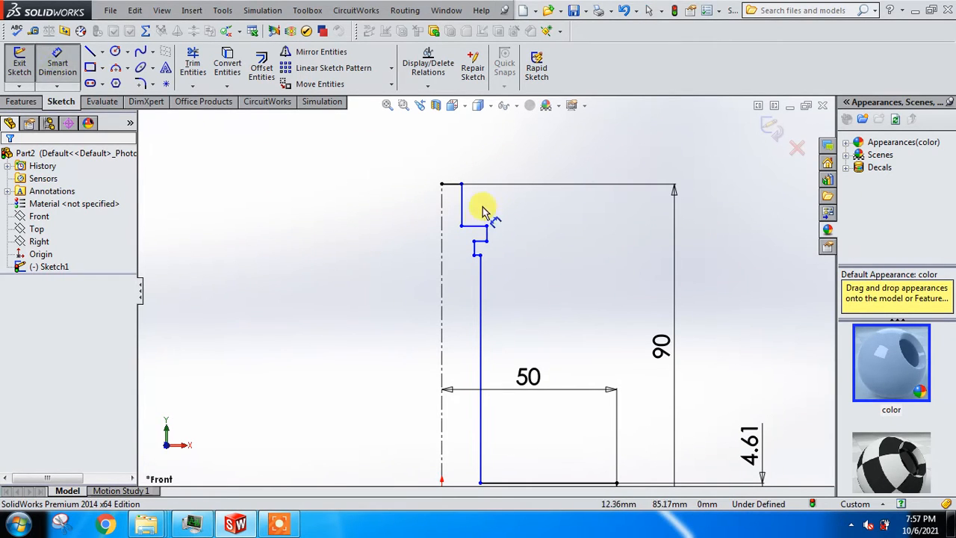
left_click(478, 228)
key("Escape")
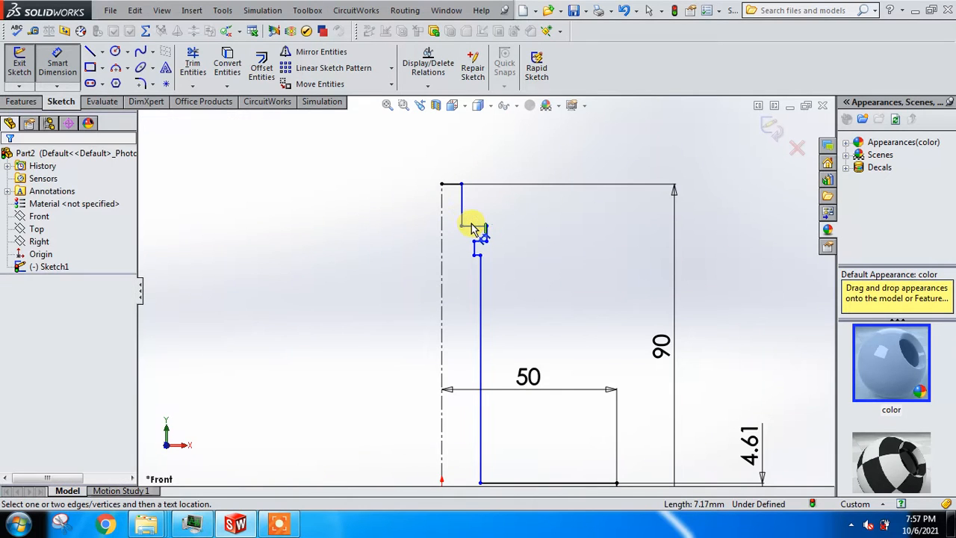
left_click(463, 211)
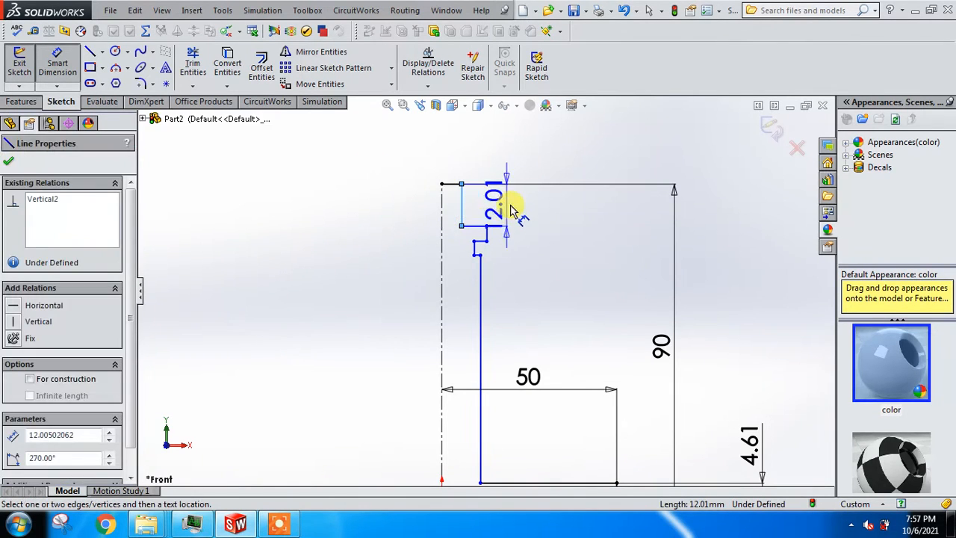
left_click(514, 208)
type("15")
key("Return")
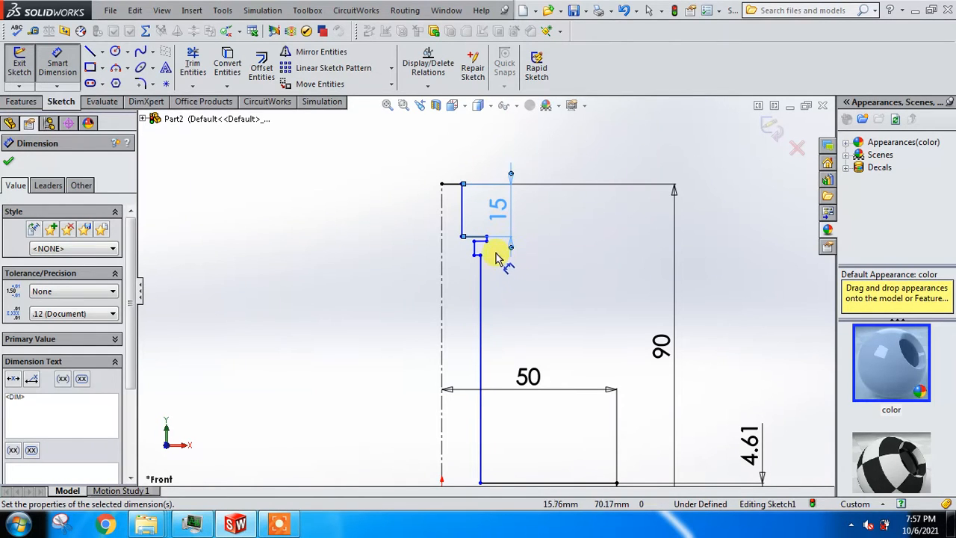
Dimension the vertical distance from the profile's top edge to the lower end of the second step as 25 mm
left_click(490, 243)
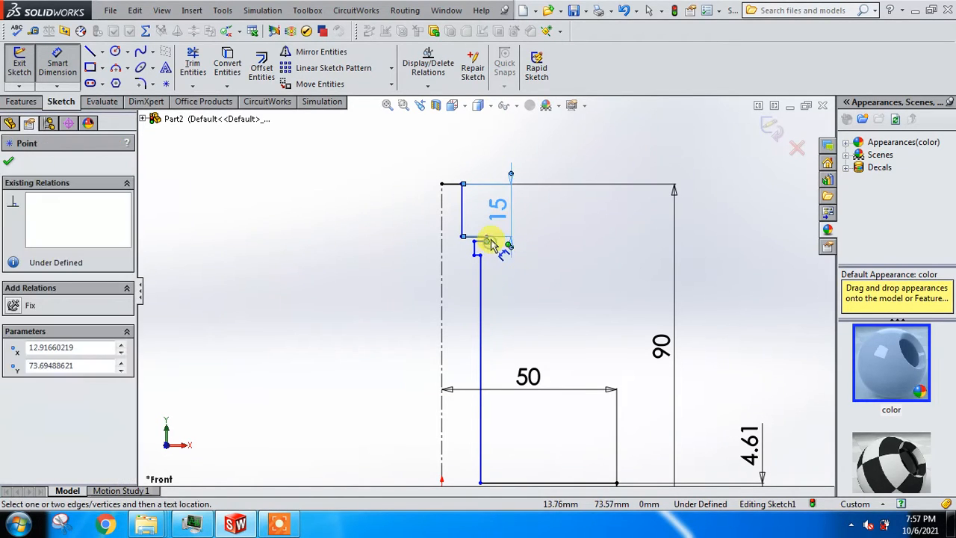
left_click(453, 191)
left_click(601, 213)
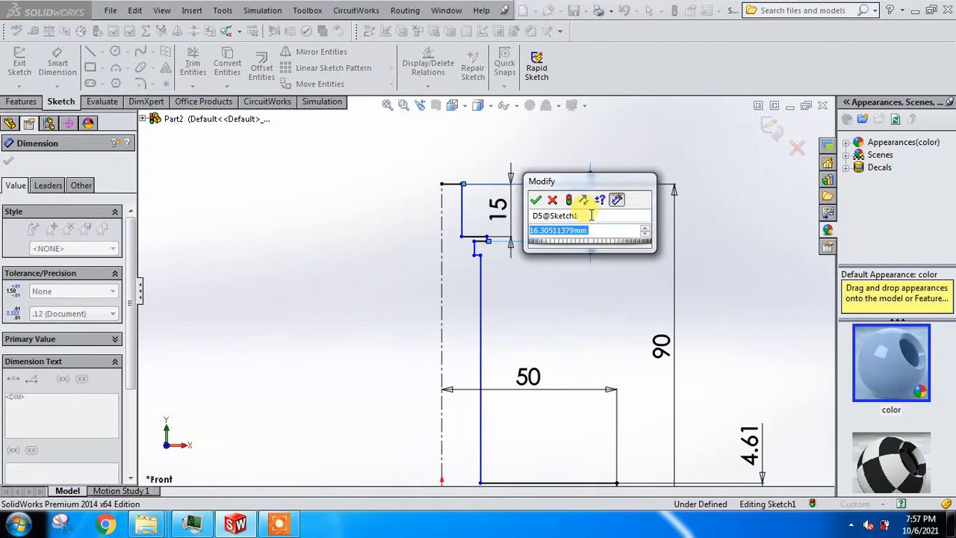
type("25")
key("Return")
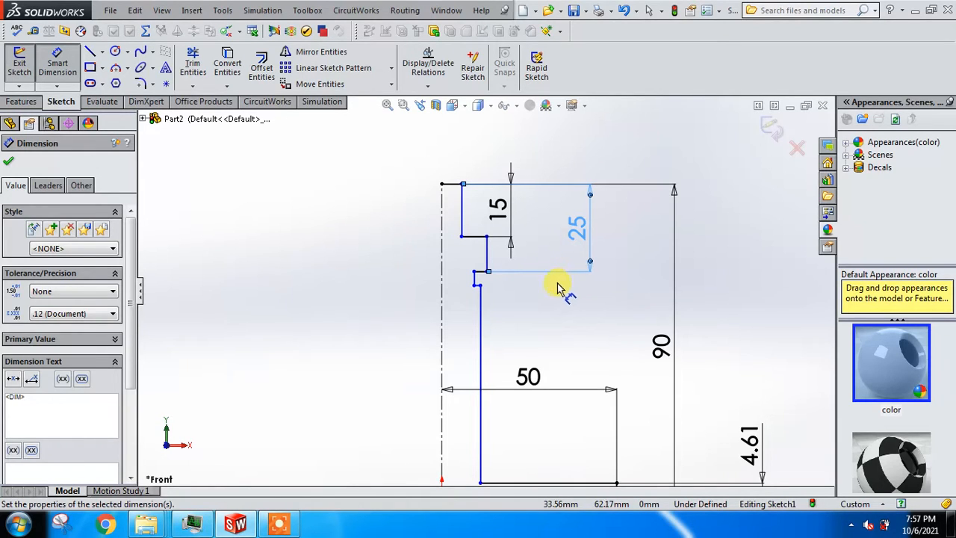
Dimension the height of the small groove below the second step as 5 mm
scroll(527, 288, "down", 2)
left_click(471, 271)
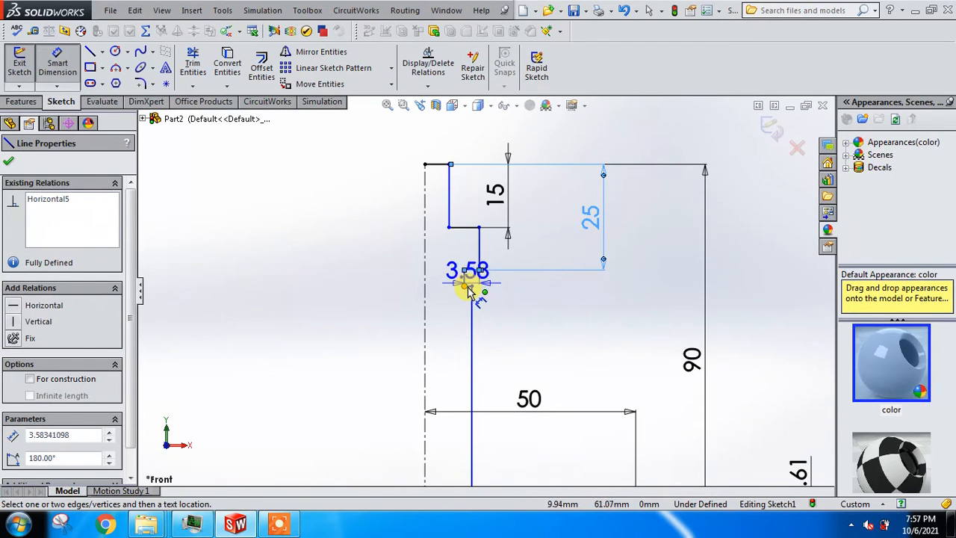
scroll(464, 286, "down", 3)
left_click(474, 286)
left_click(663, 285)
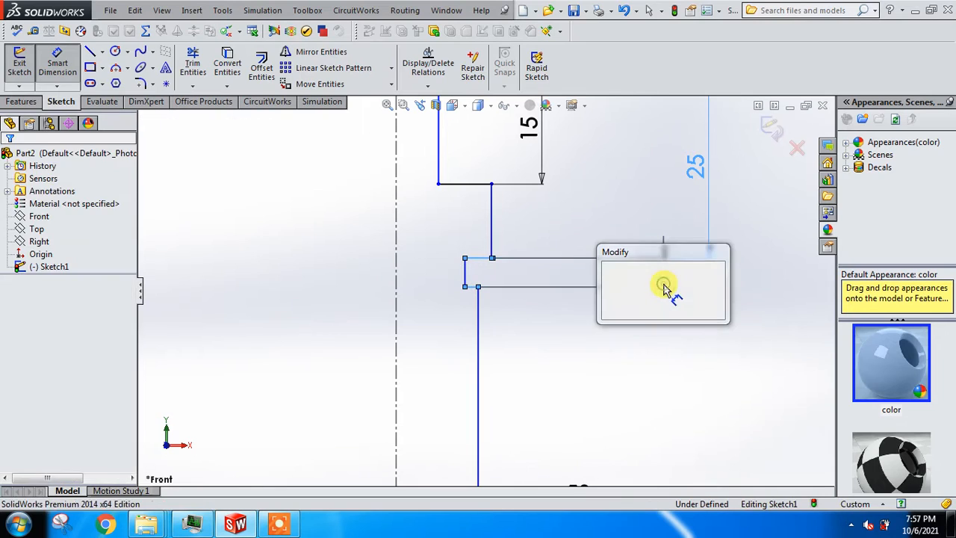
type("5")
key("Return")
scroll(619, 342, "up", 3)
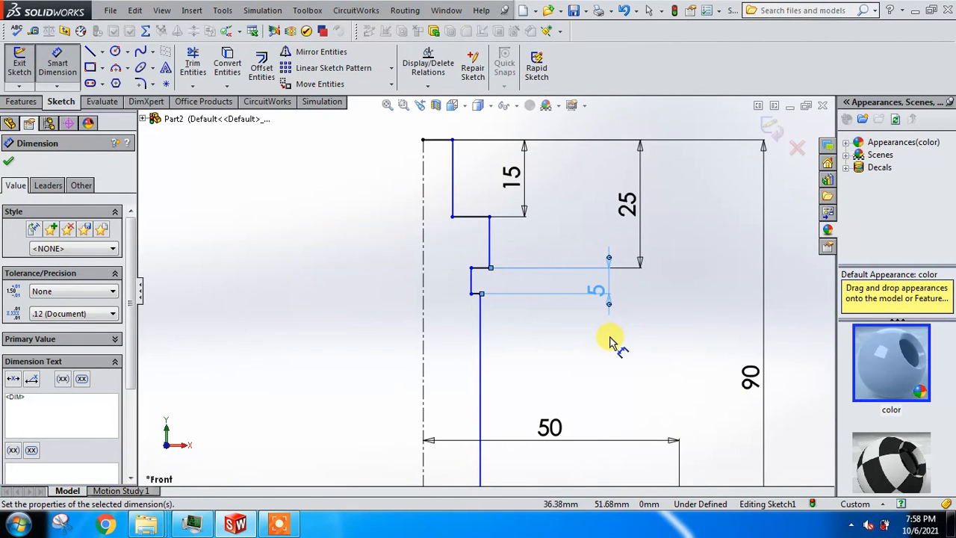
scroll(550, 340, "up", 1)
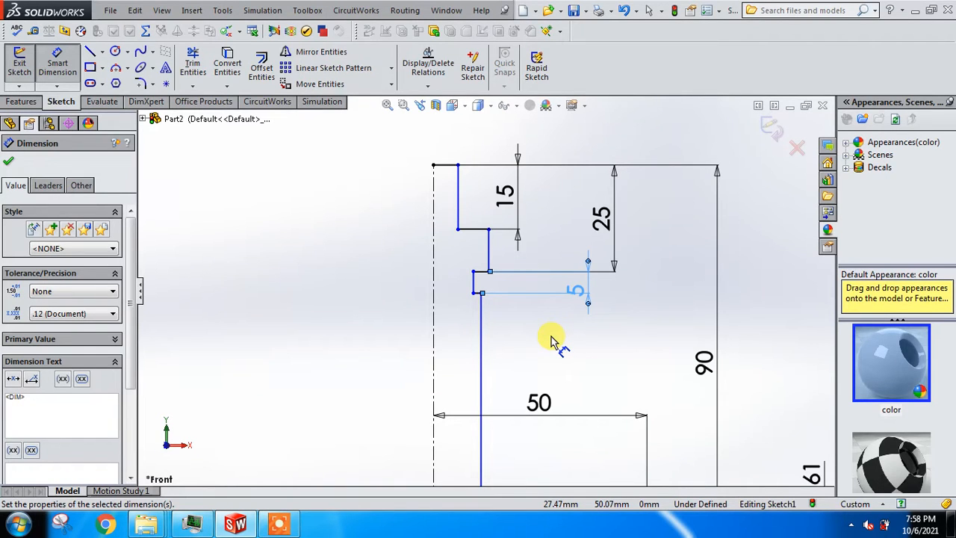
left_click(489, 250)
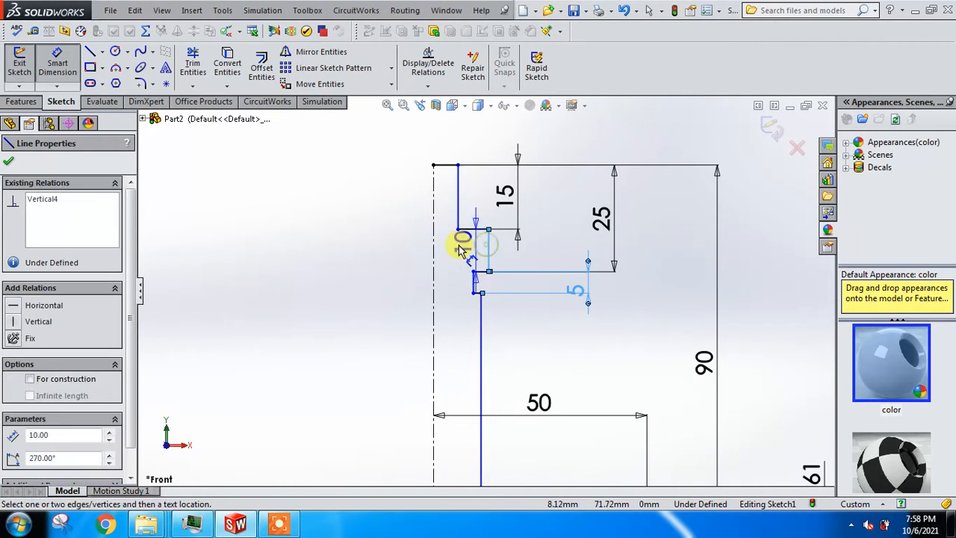
left_click(433, 250)
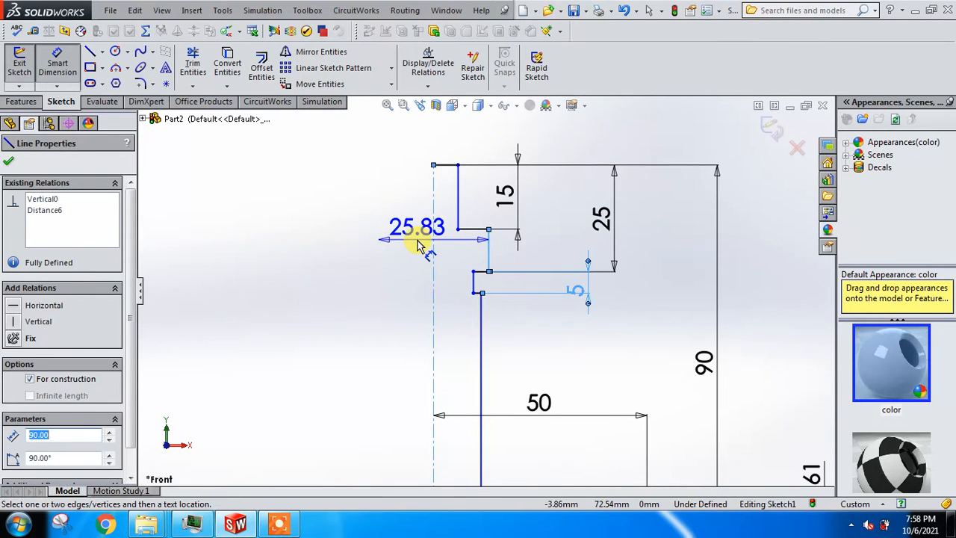
key("Escape")
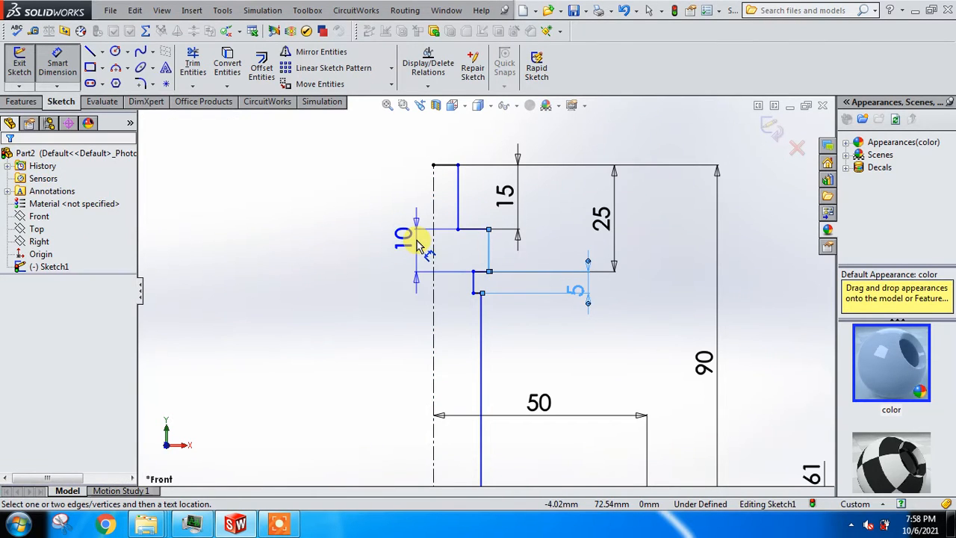
key("Escape")
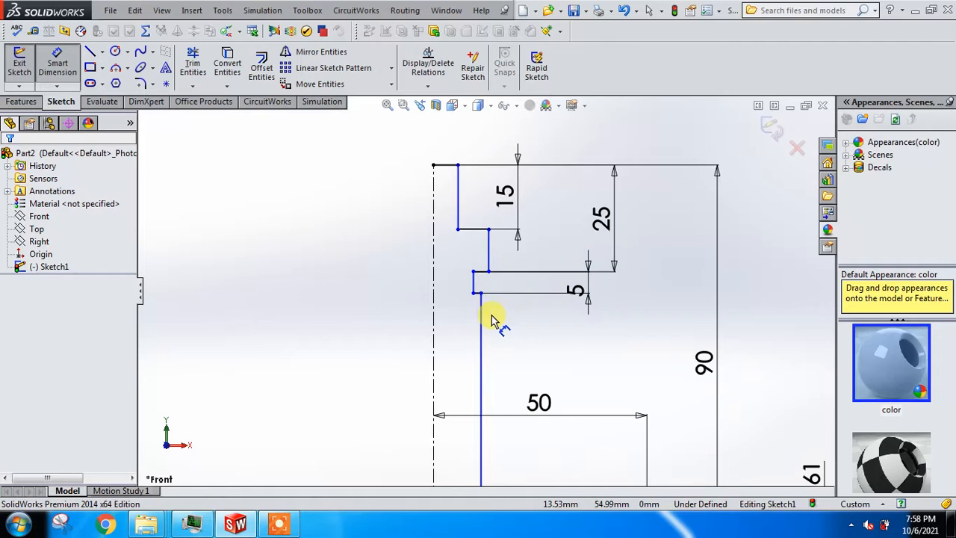
Add a 30 mm diametric dimension across the centerline to the long vertical line above the foot
left_click(480, 334)
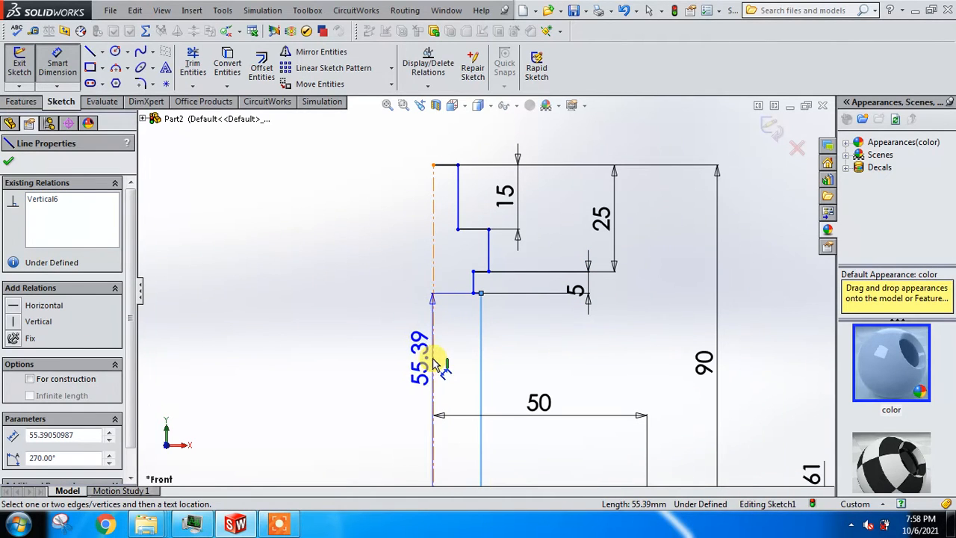
left_click(436, 363)
left_click(379, 366)
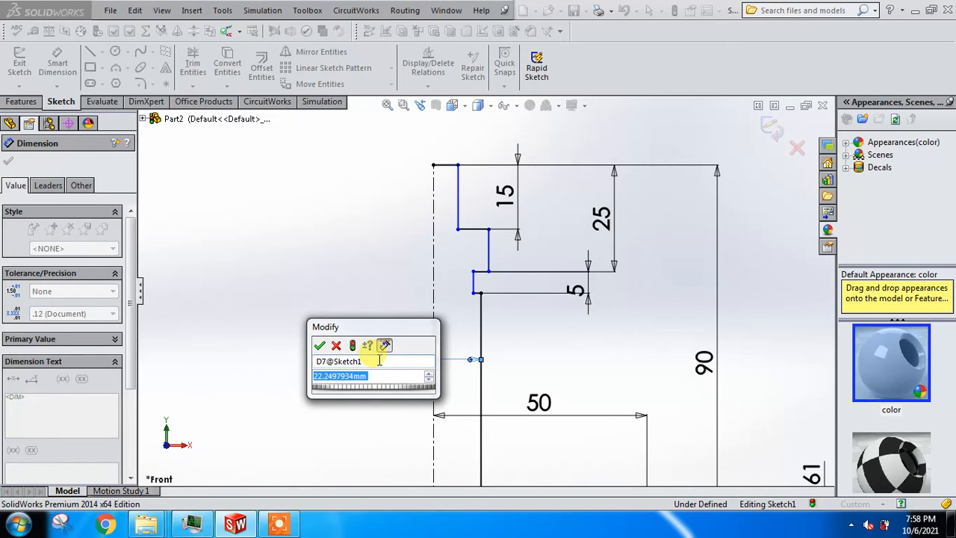
type("30")
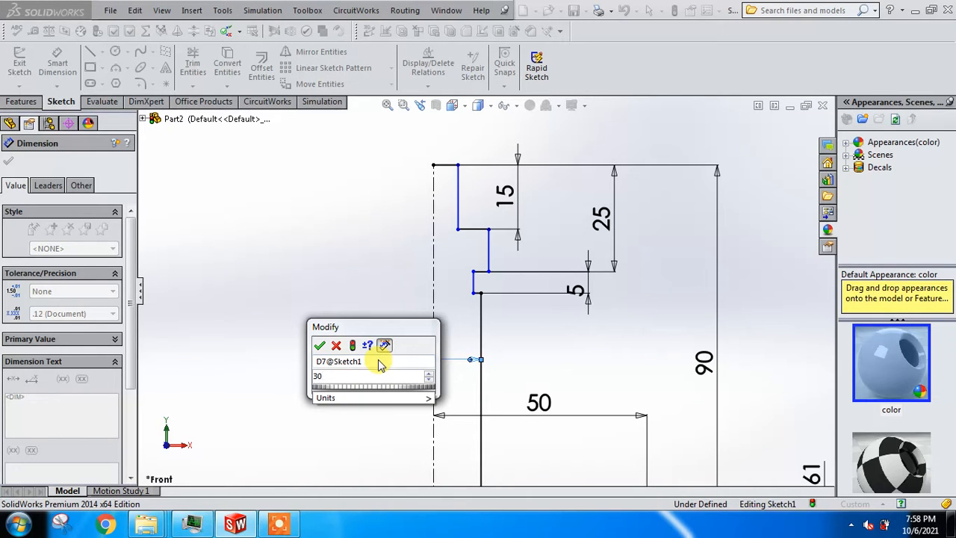
key("Return")
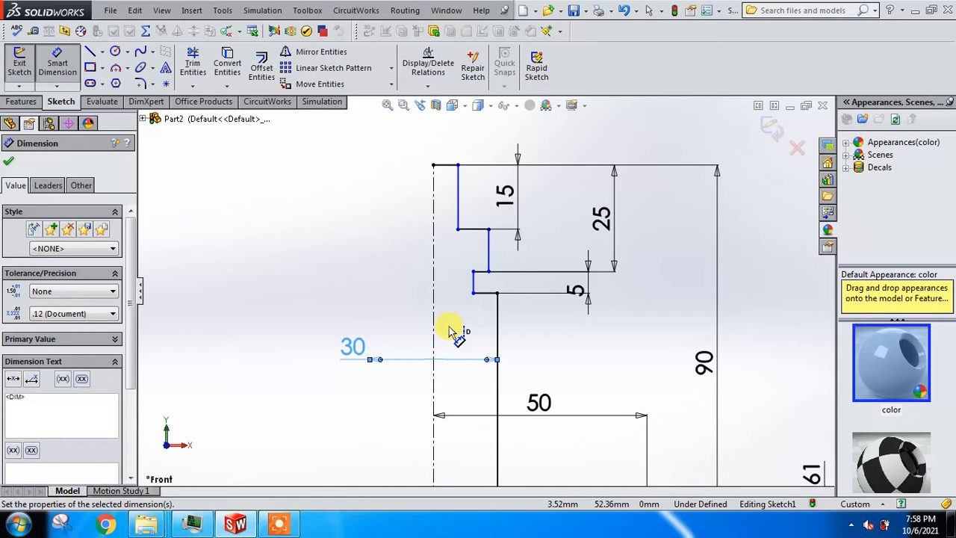
left_click(488, 254)
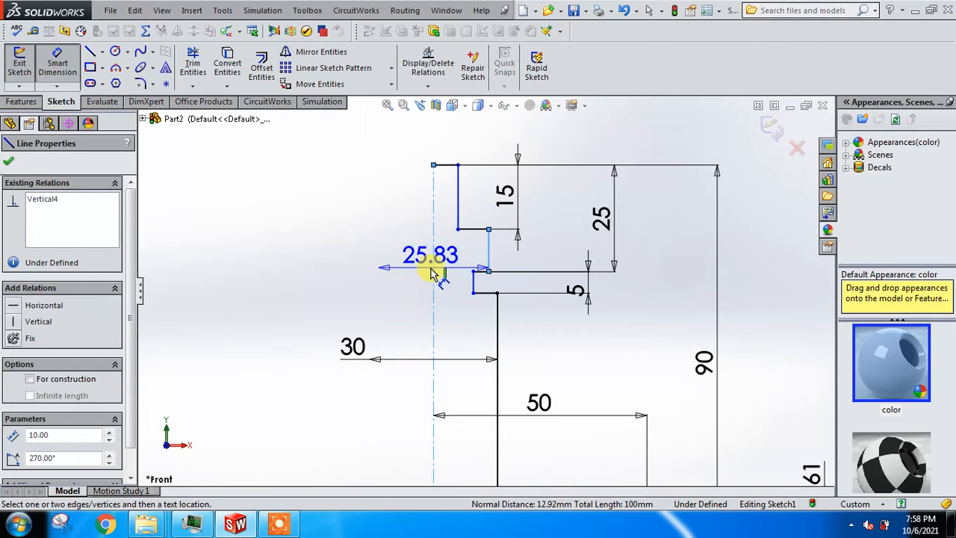
left_click(431, 267)
left_click(346, 256)
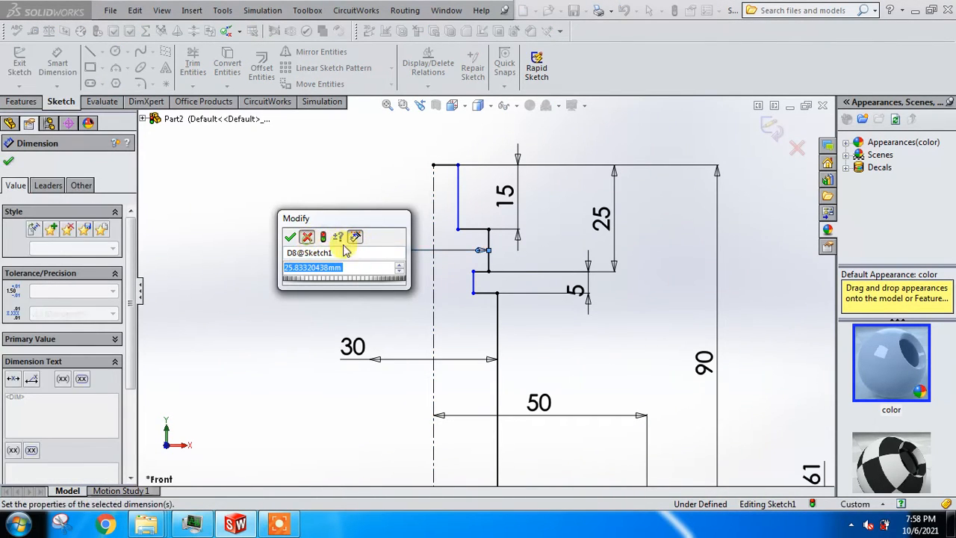
left_click(305, 236)
key("Delete")
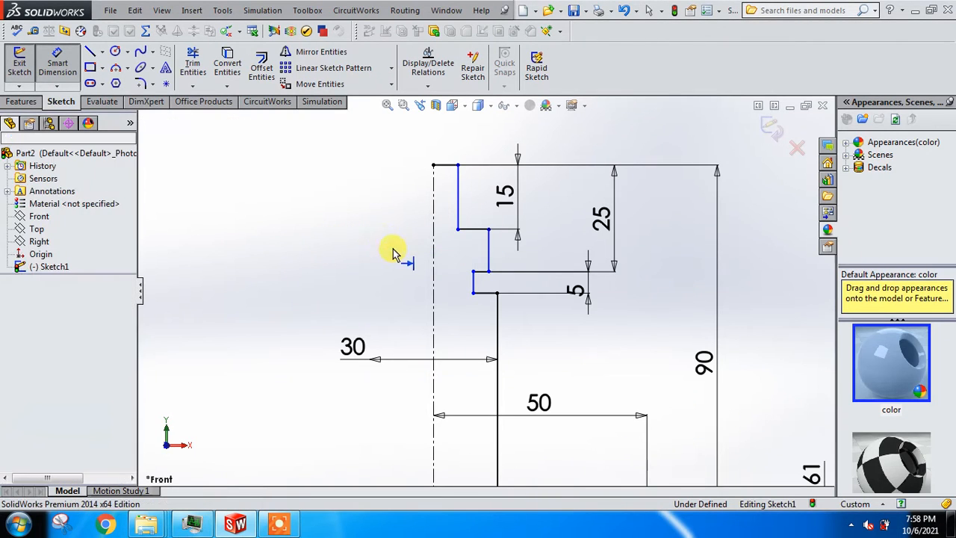
Add a 30 mm diametric dimension across the centerline to the second step's vertical edge above the groove
left_click(434, 256)
left_click(487, 250)
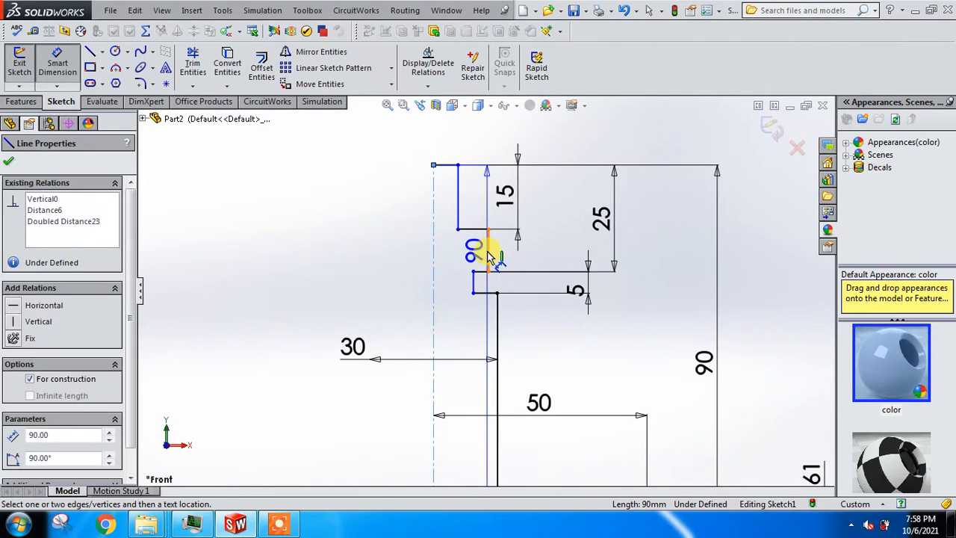
left_click(334, 266)
type("30")
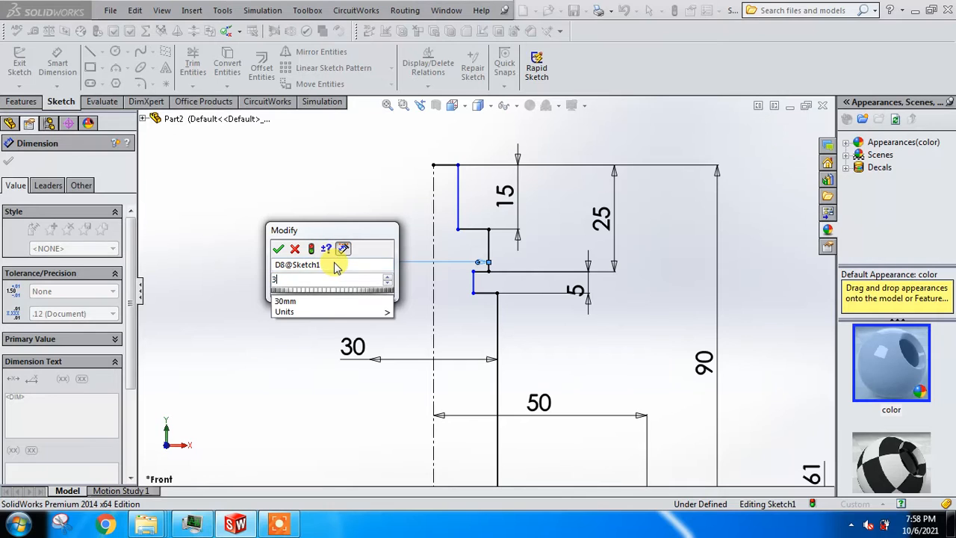
key("Return")
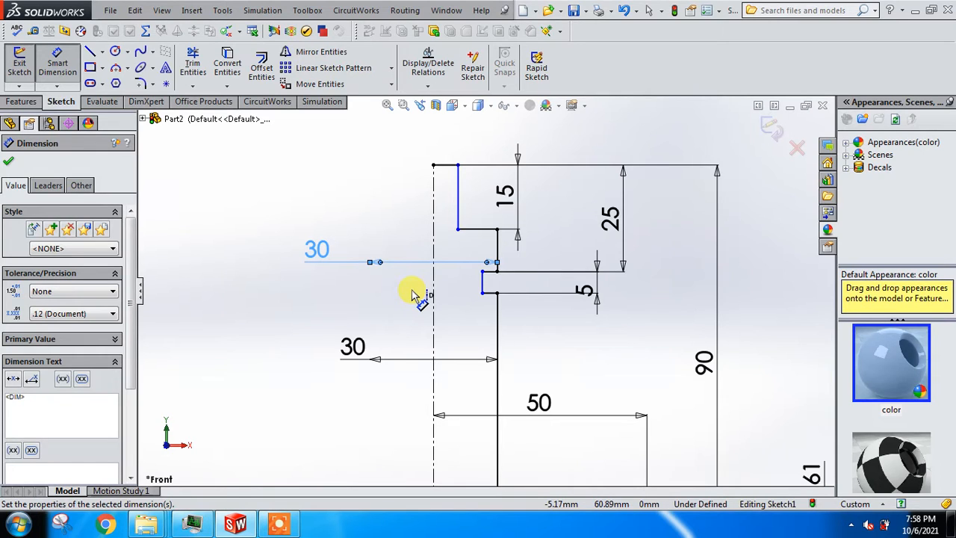
Add a length dimension to the profile's top edge, try 25 mm, and undo that value
left_click(447, 165)
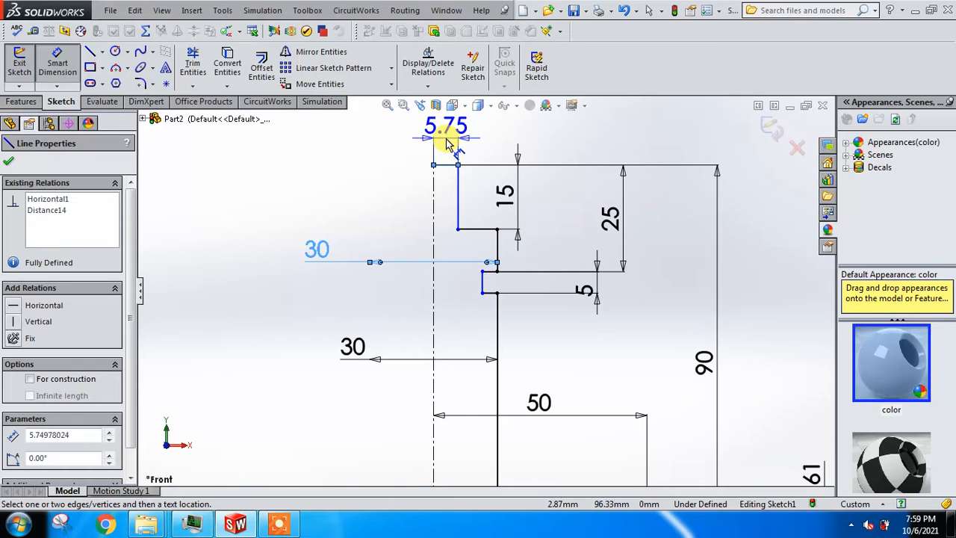
left_click(446, 144)
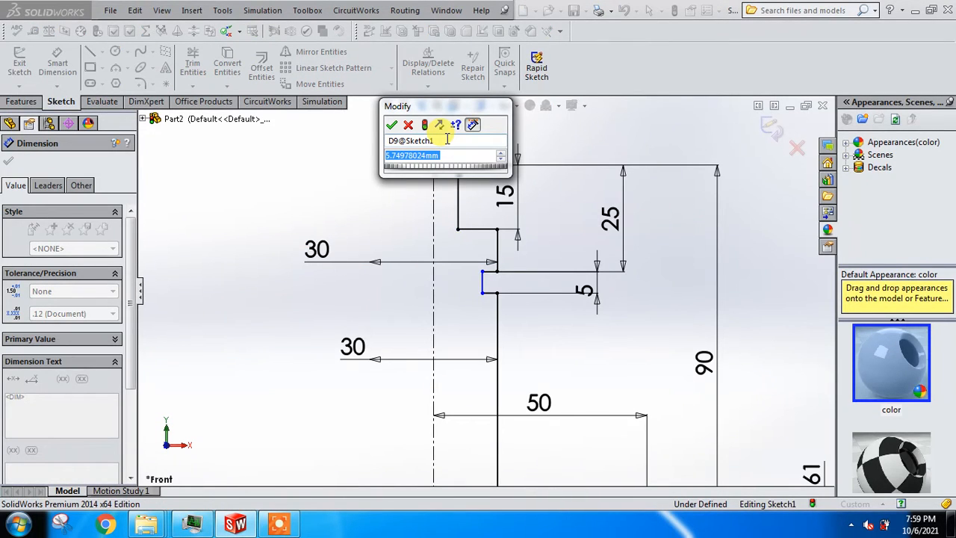
type("25")
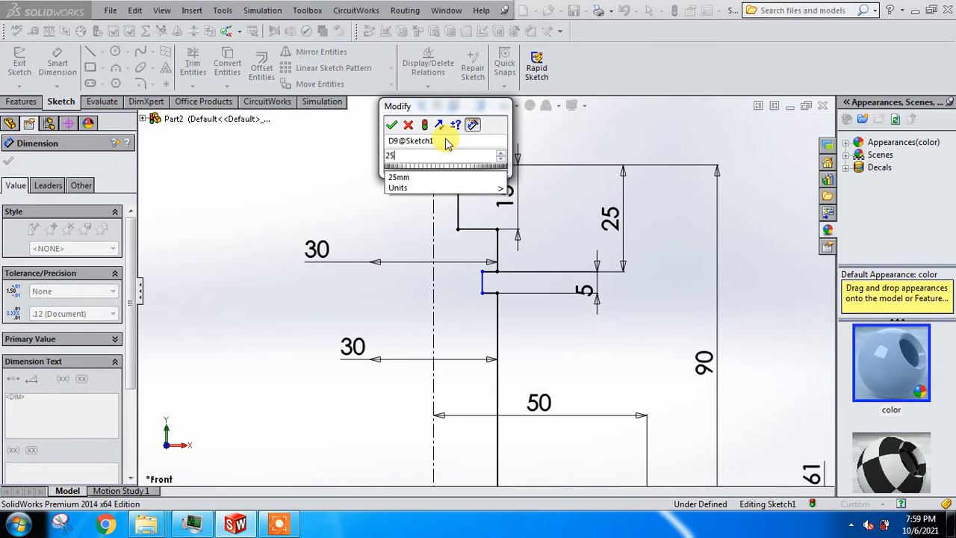
key("Return")
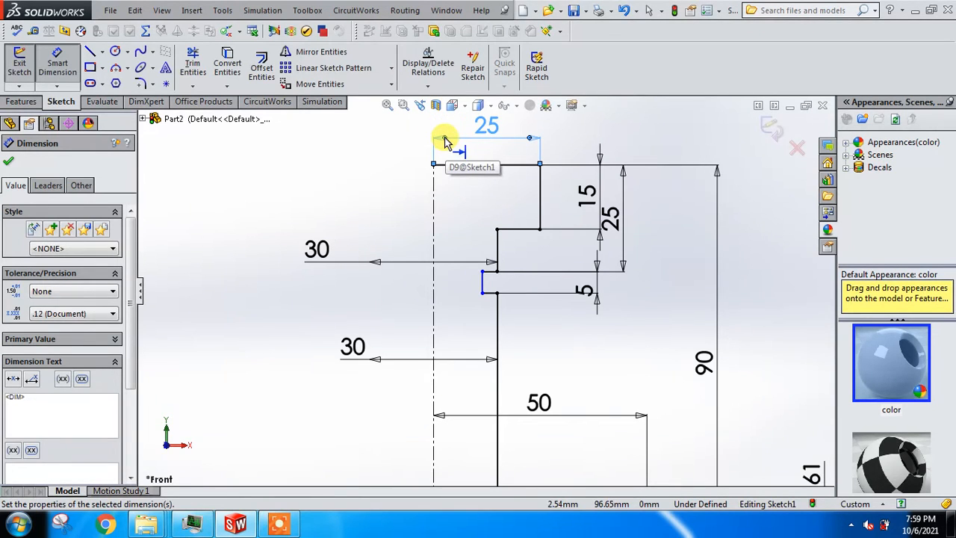
key("ctrl+z")
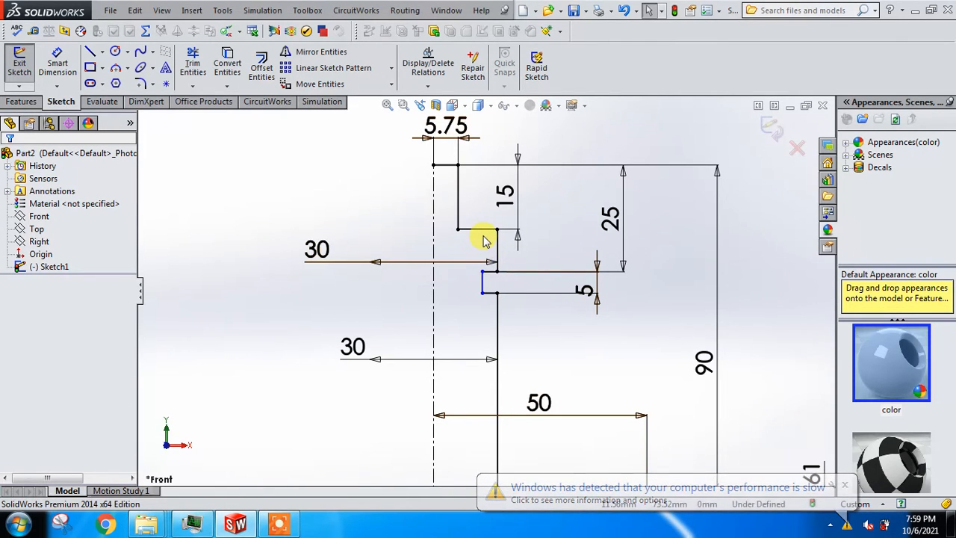
Set the top edge's length dimension to 25 mm
left_click(440, 125)
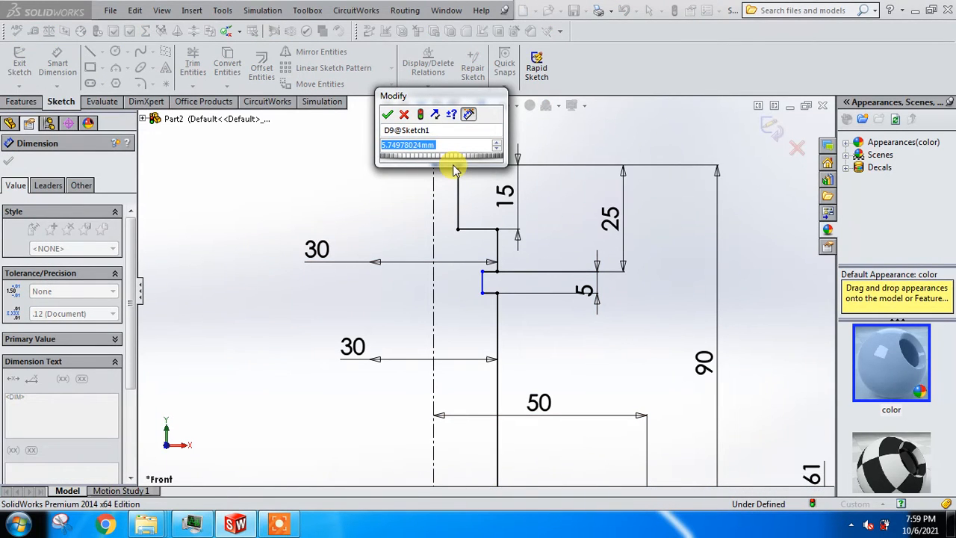
type("25")
key("Return")
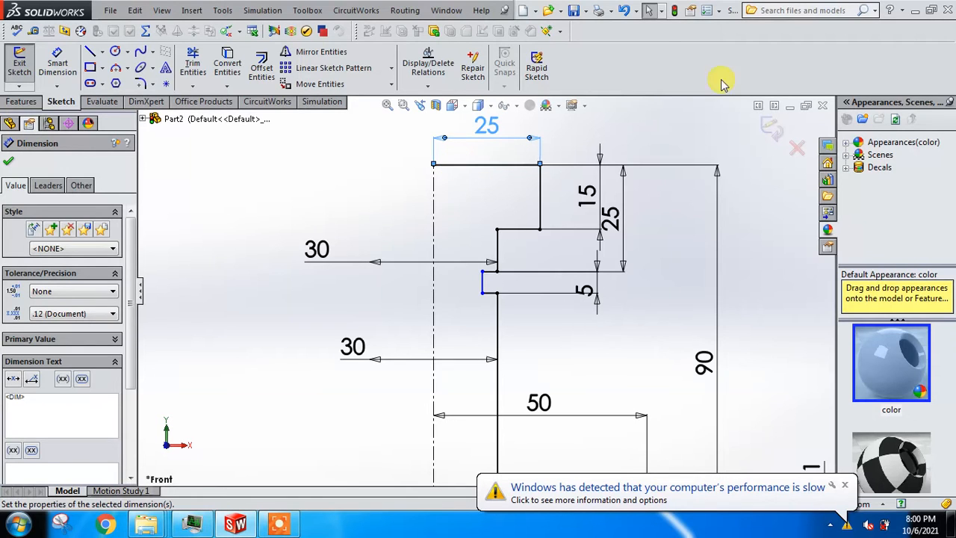
Set the length dimension of the profile's top edge to 12.5 mm
key("z")
key("z")
key("z")
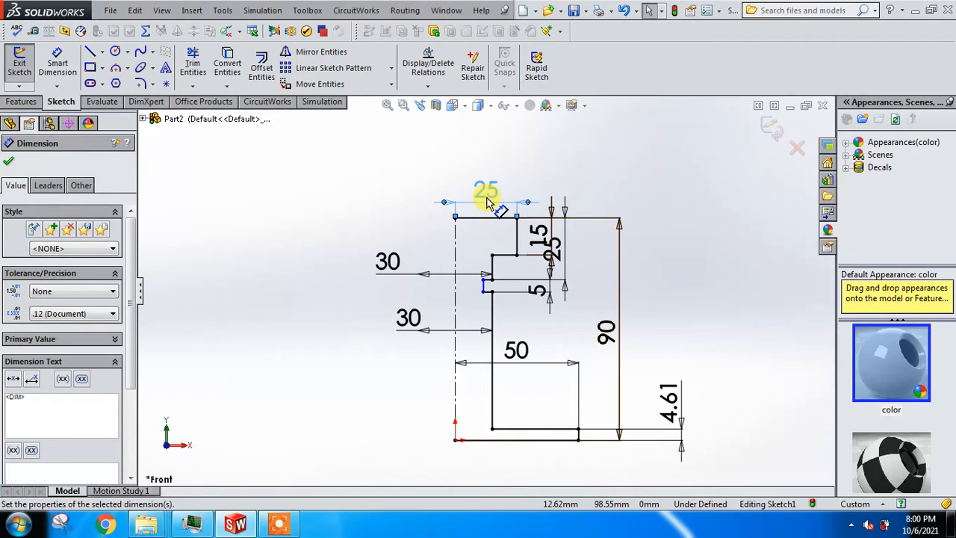
double_click(486, 193)
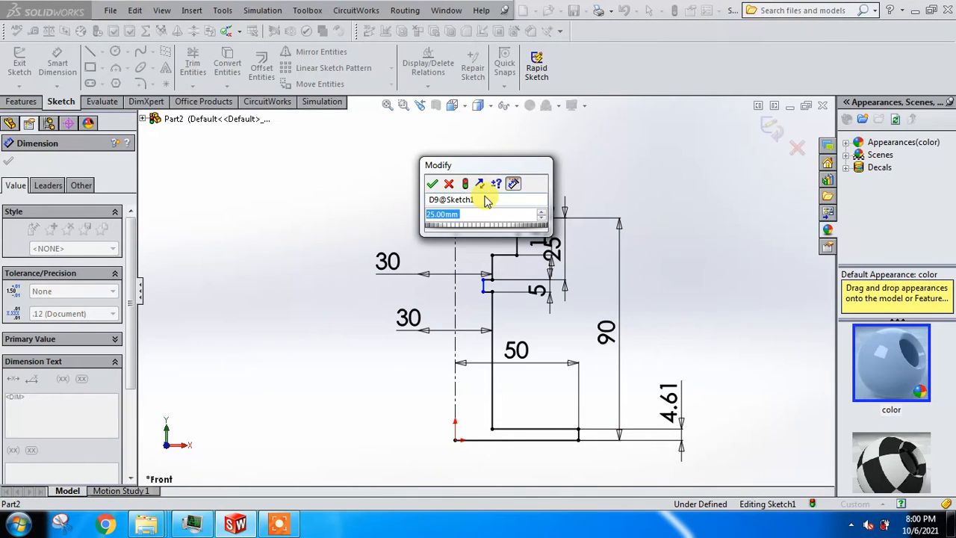
type("12.5")
key("Return")
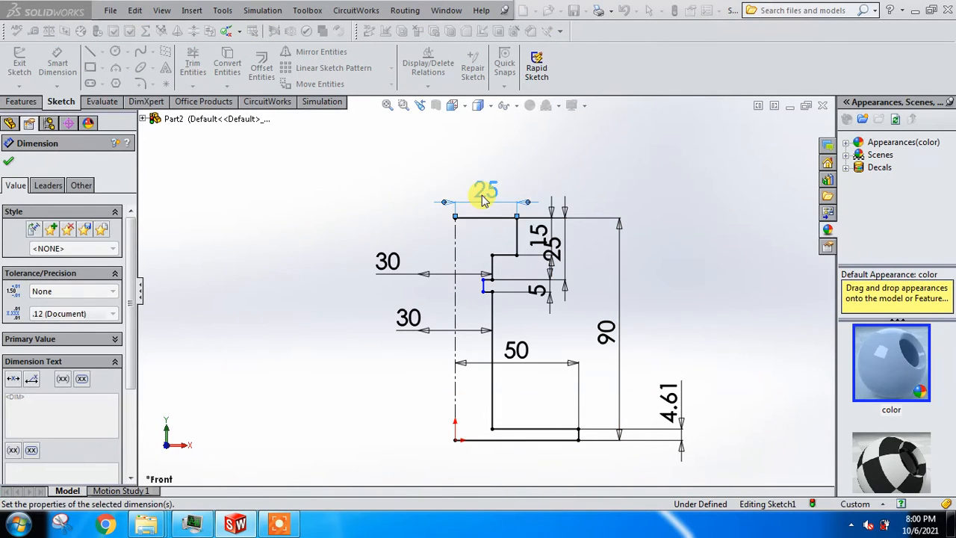
scroll(508, 294, "down", 3)
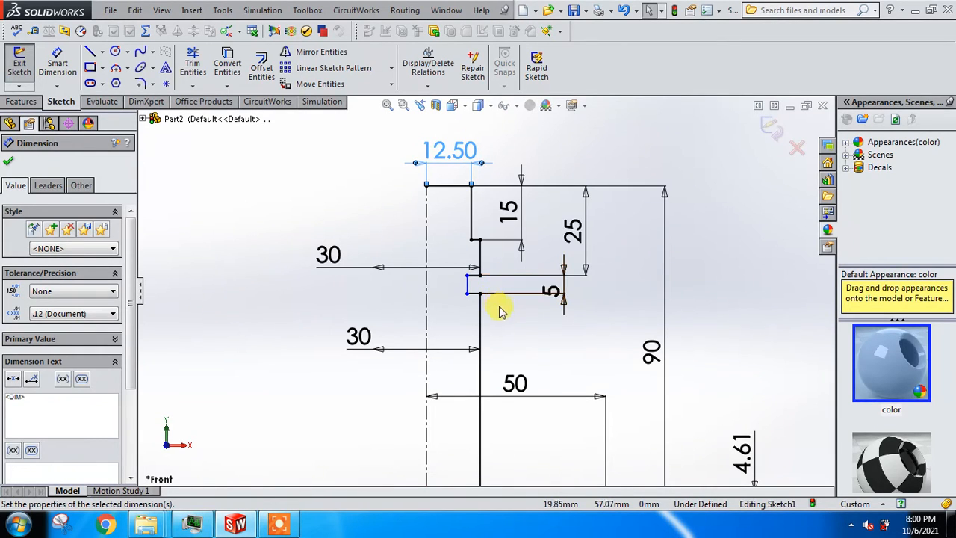
scroll(514, 317, "up", 2)
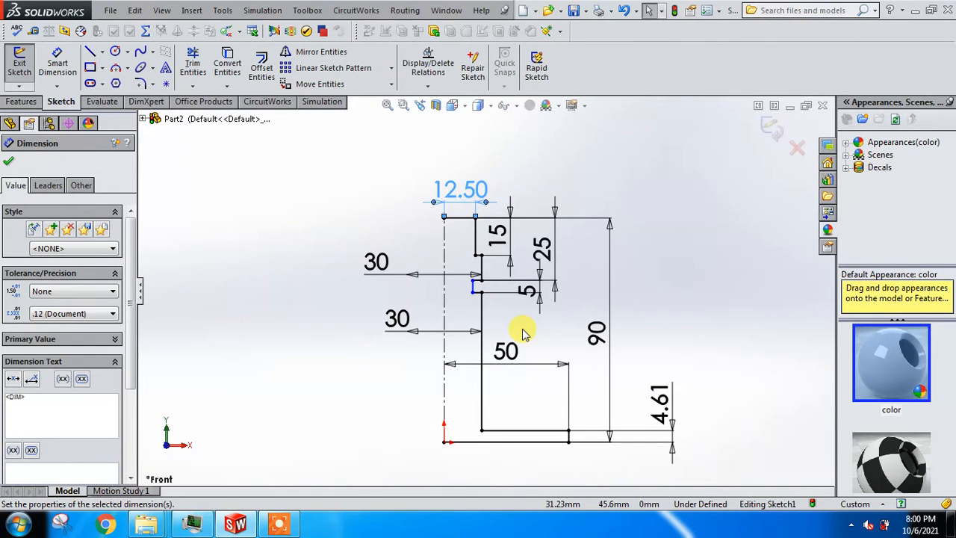
scroll(523, 332, "up", 1)
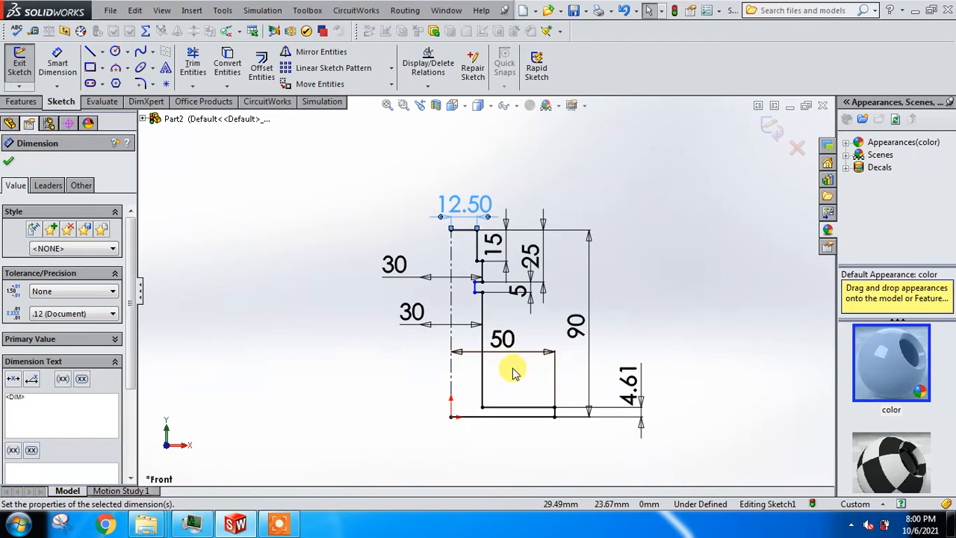
left_click(9, 161)
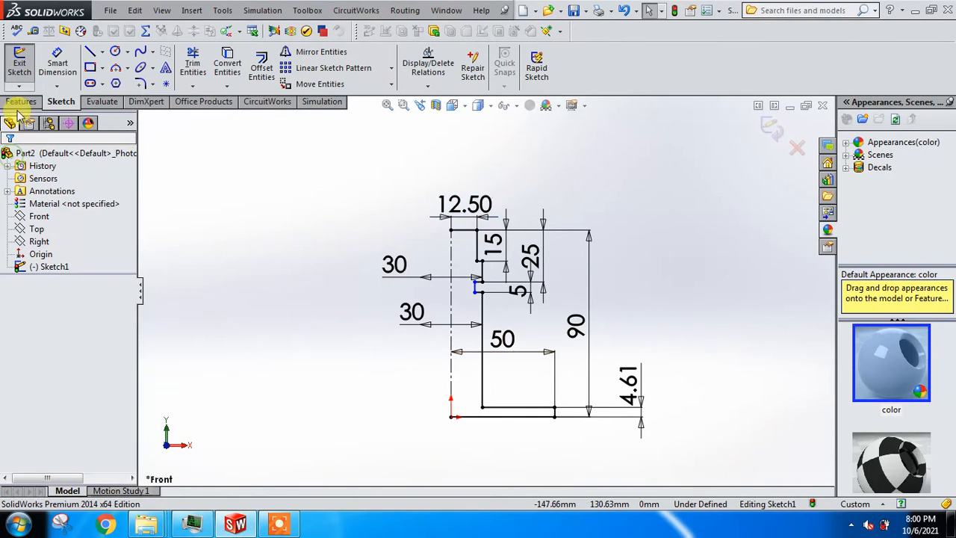
Start a revolved boss from the open profile, accept automatic closing of the sketch, and cancel the revolve
left_click(22, 101)
left_click(69, 65)
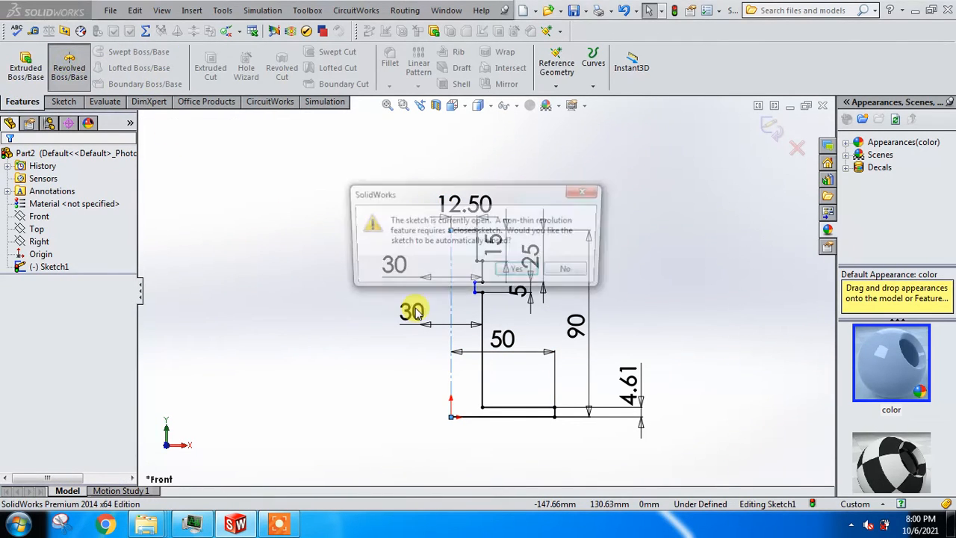
left_click(521, 272)
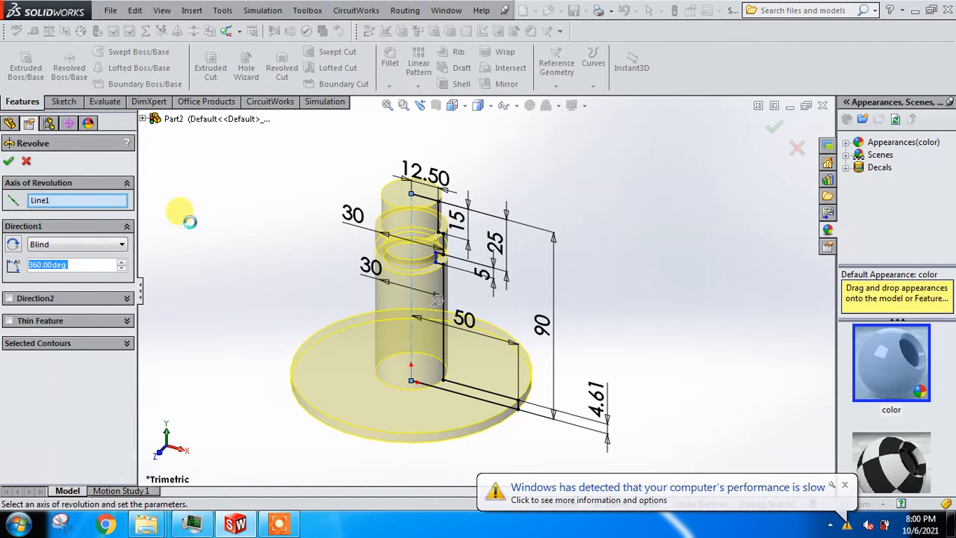
key("Escape")
Delete both 30 mm diametric dimensions that extend across the centerline
scroll(394, 267, "down", 2)
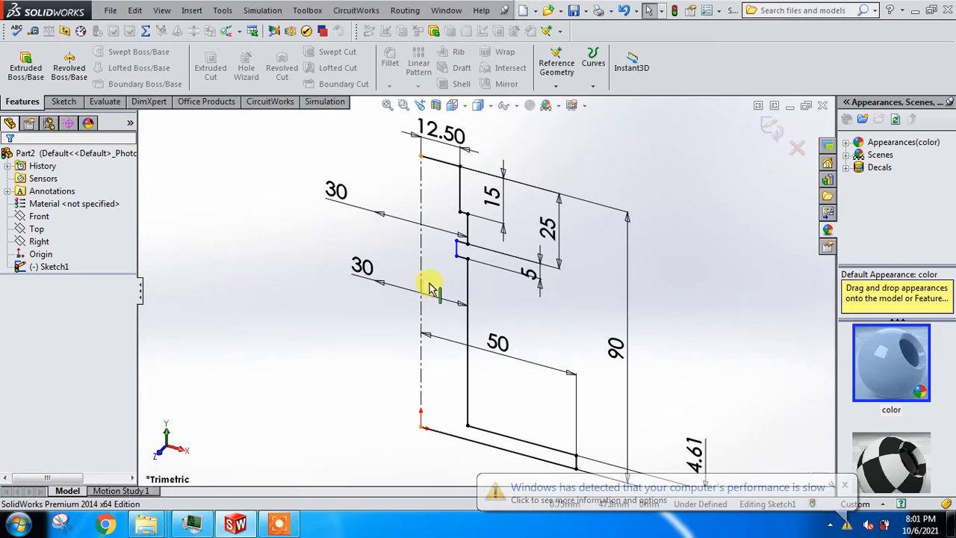
left_click(450, 301)
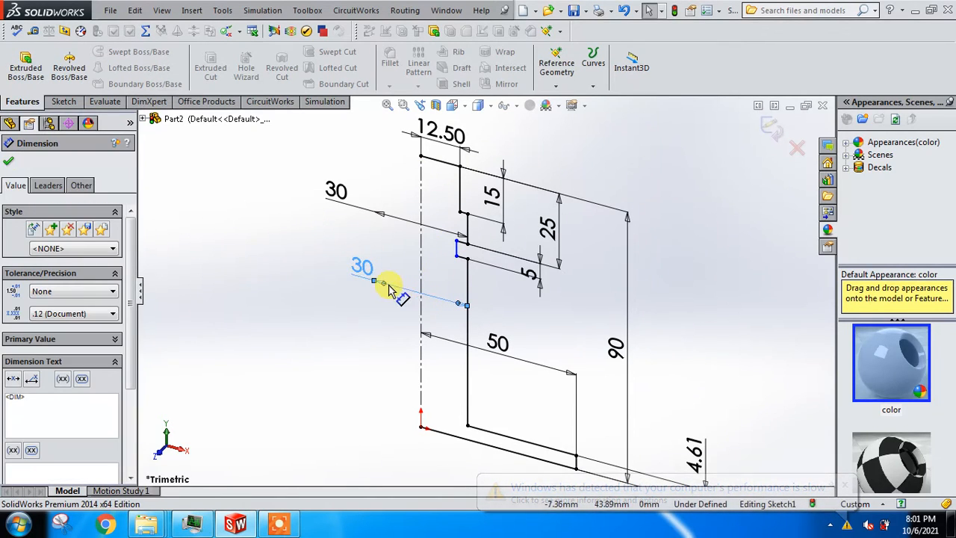
key("Delete")
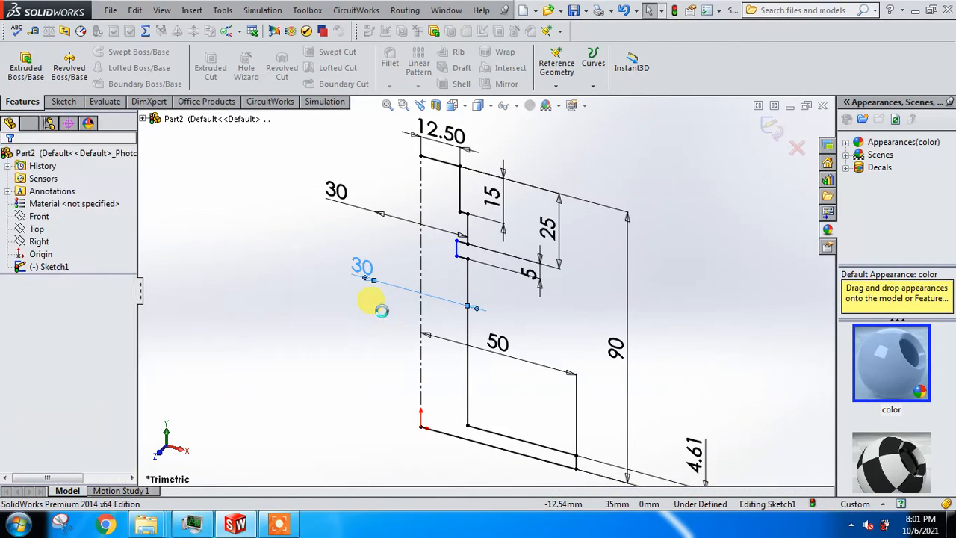
left_click(336, 191)
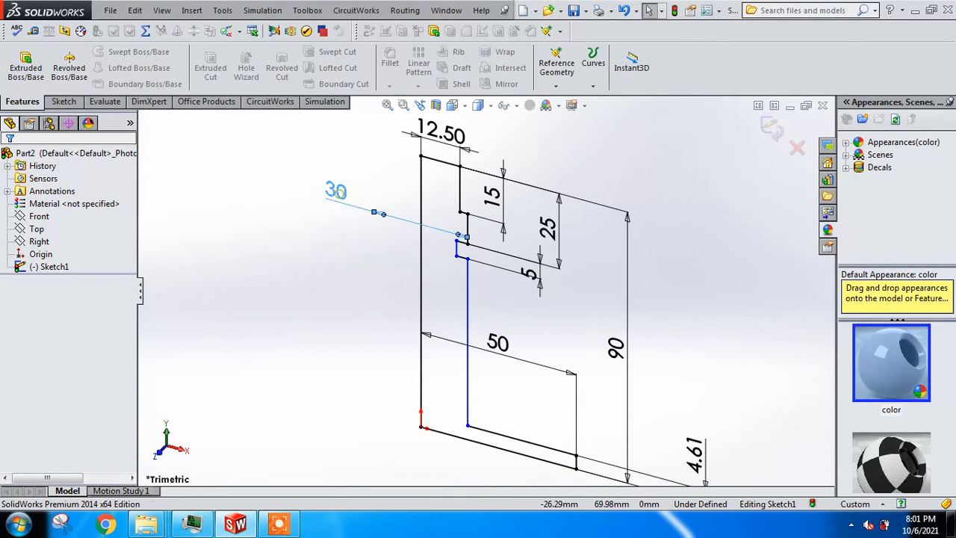
key("Delete")
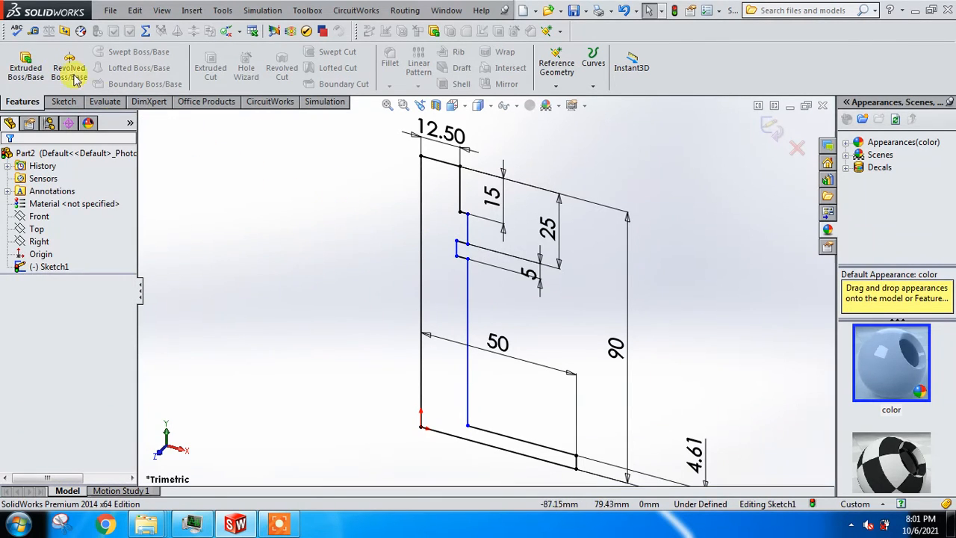
Dimension the long vertical line above the foot at 30 mm from the profile's axis line
left_click(74, 103)
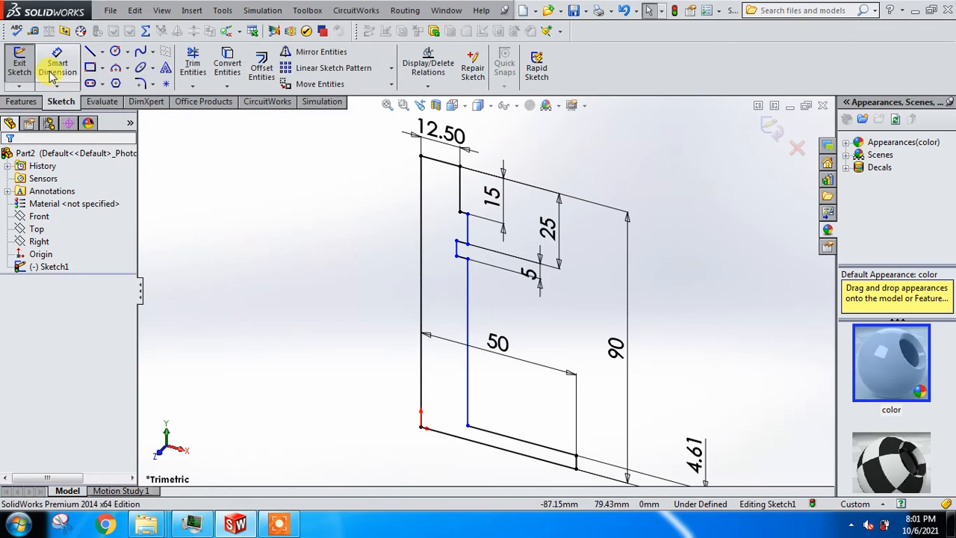
left_click(56, 65)
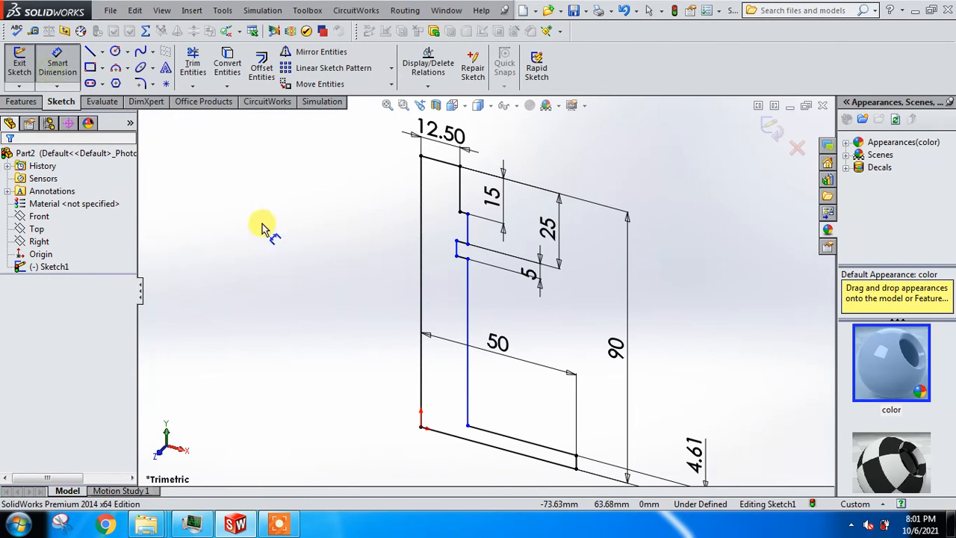
left_click(467, 320)
left_click(421, 320)
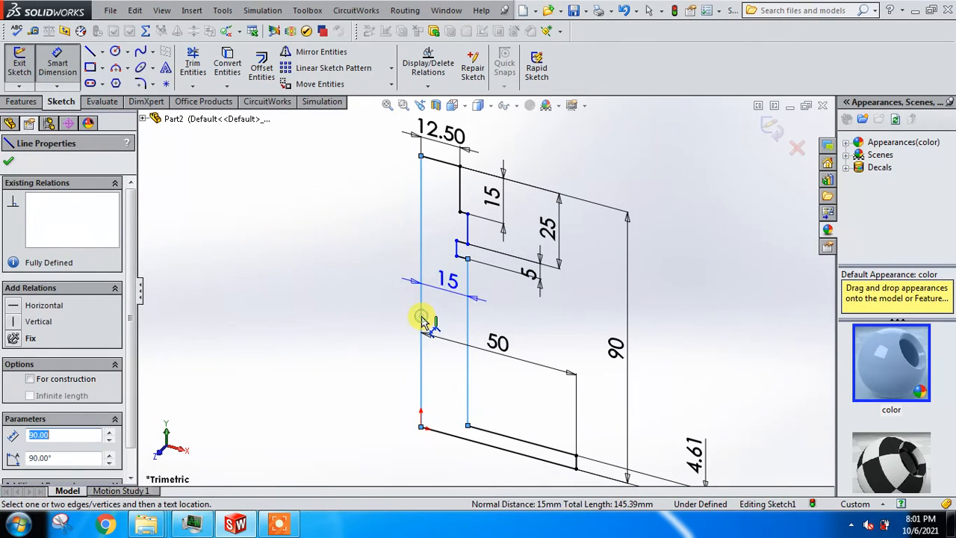
left_click(321, 341)
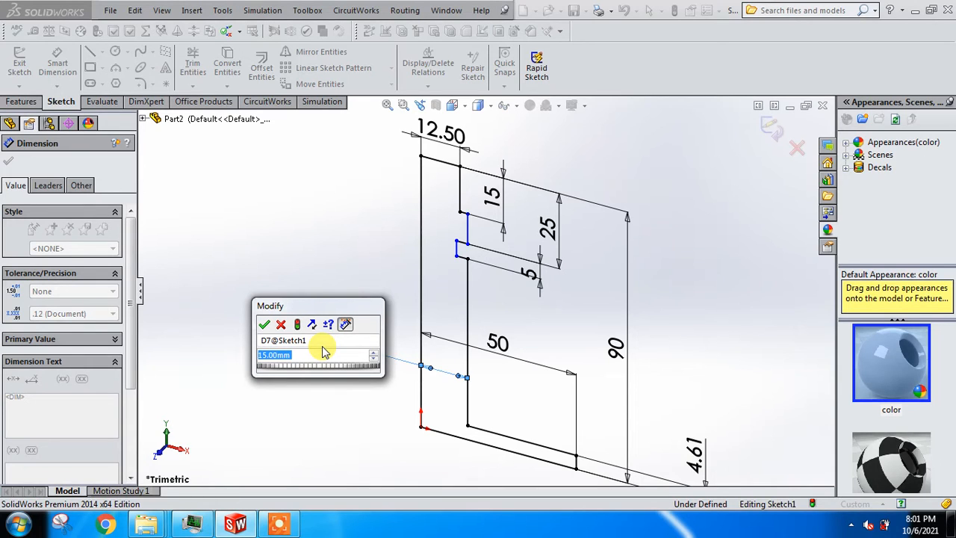
type("30")
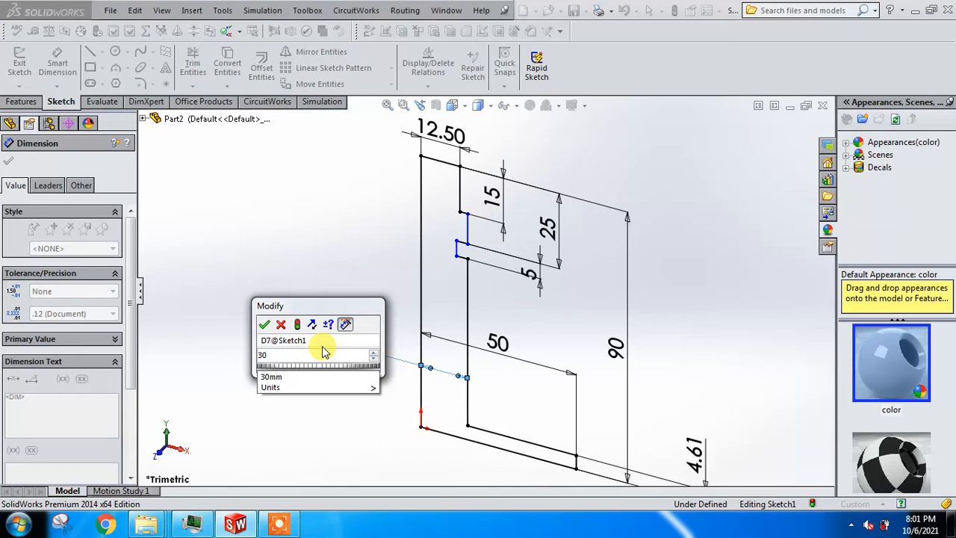
key("Return")
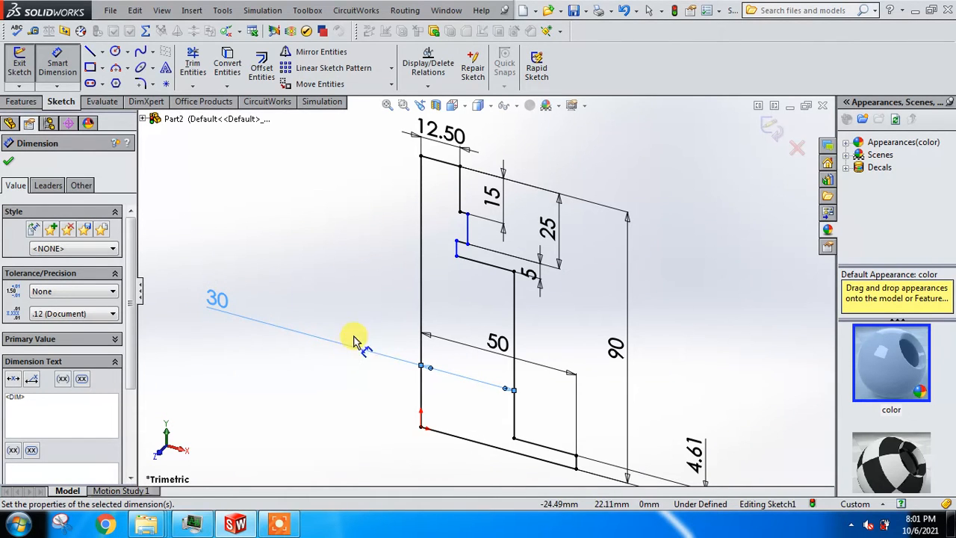
left_click(420, 210)
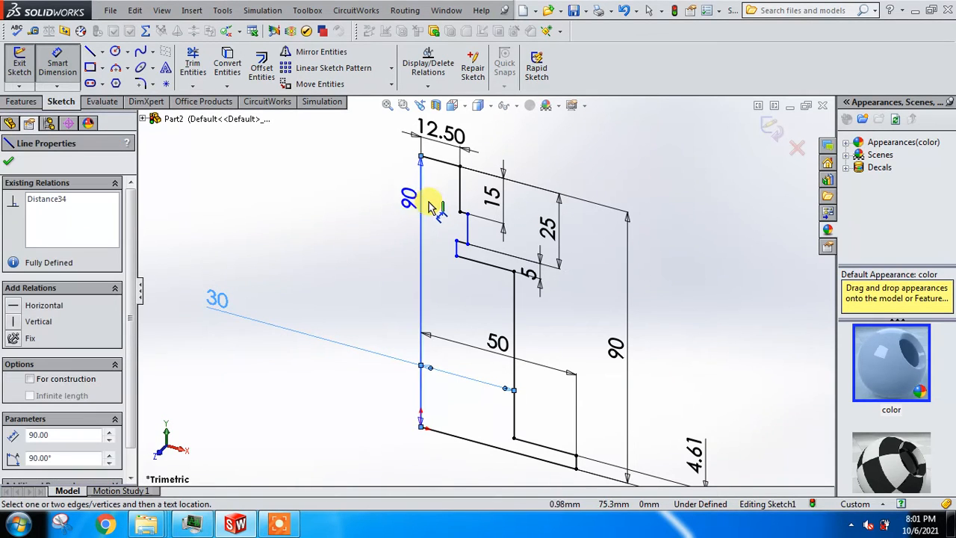
left_click(462, 203)
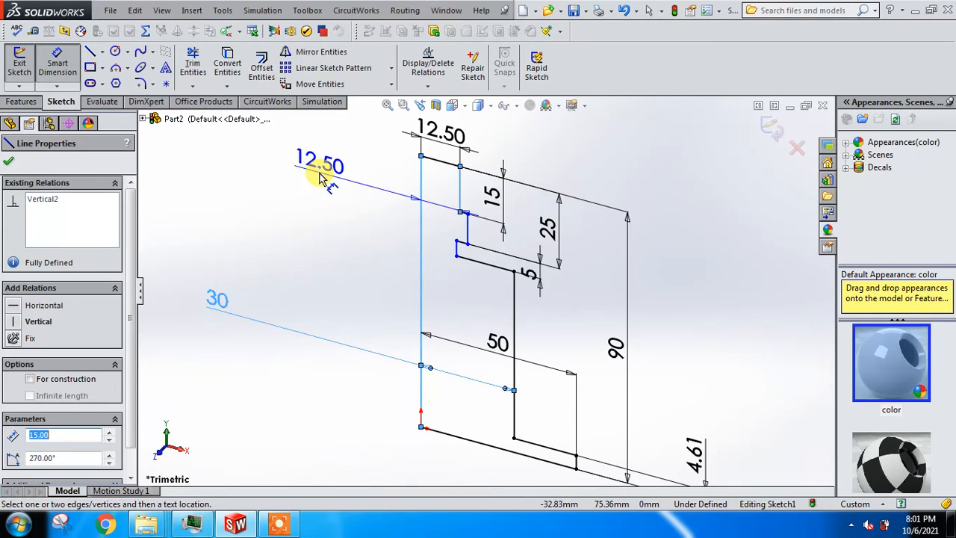
key("Escape")
key("Escape")
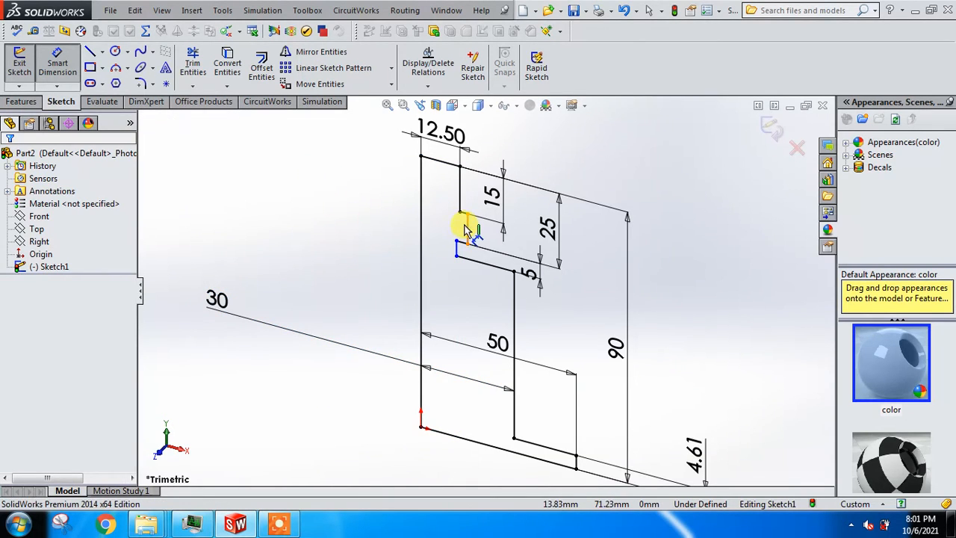
Dimension the second step's vertical edge above the groove at 30 mm from the axis line
left_click(464, 230)
left_click(421, 229)
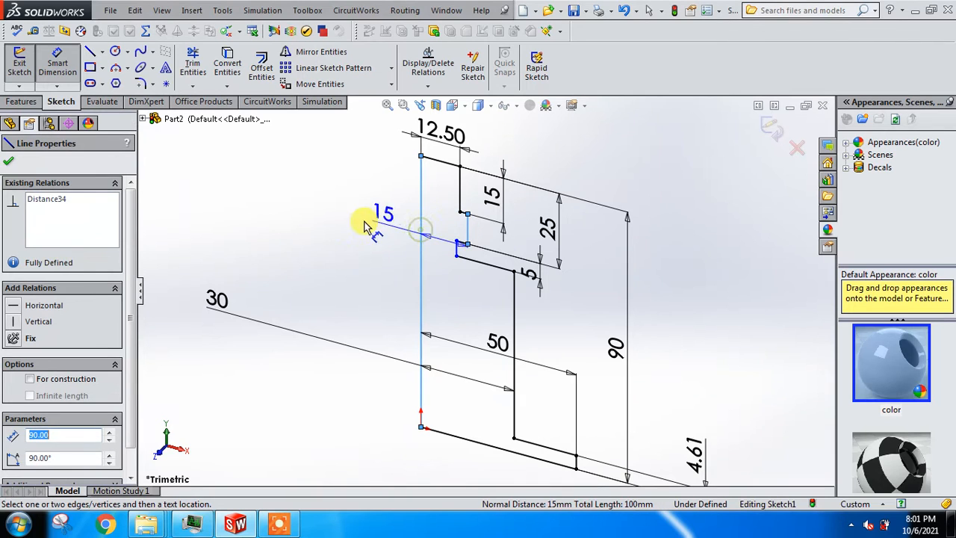
left_click(334, 215)
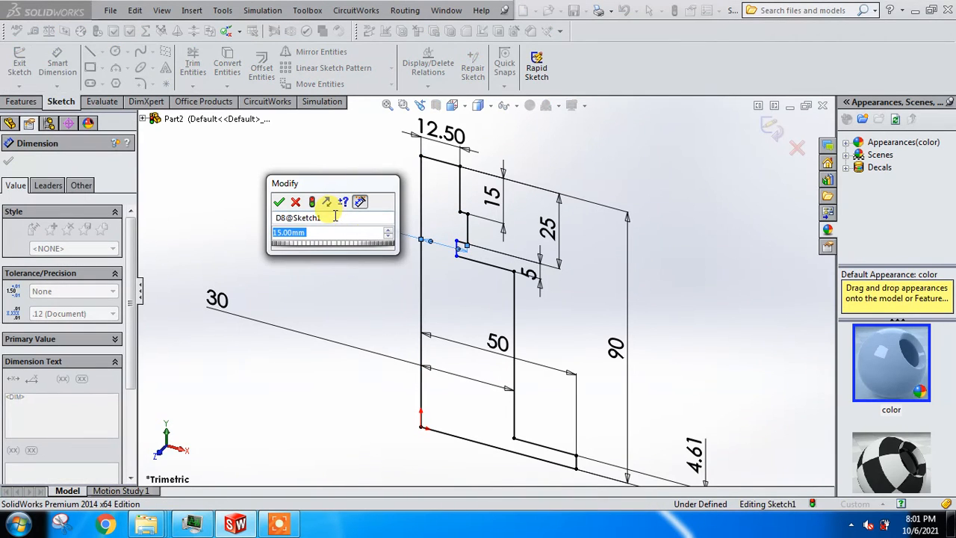
type("30")
key("Return")
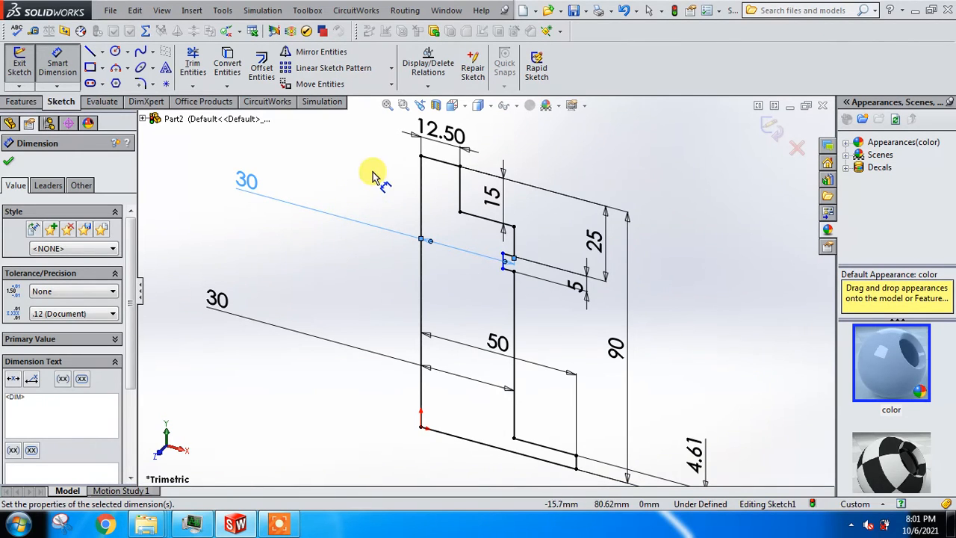
Set the top edge's length dimension to 25 mm and finish dimensioning
double_click(430, 134)
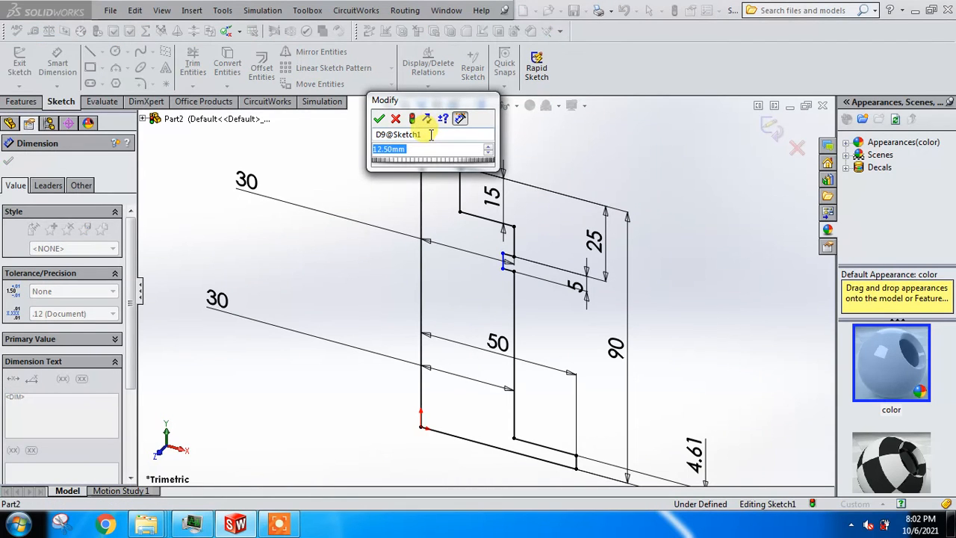
type("25")
key("Return")
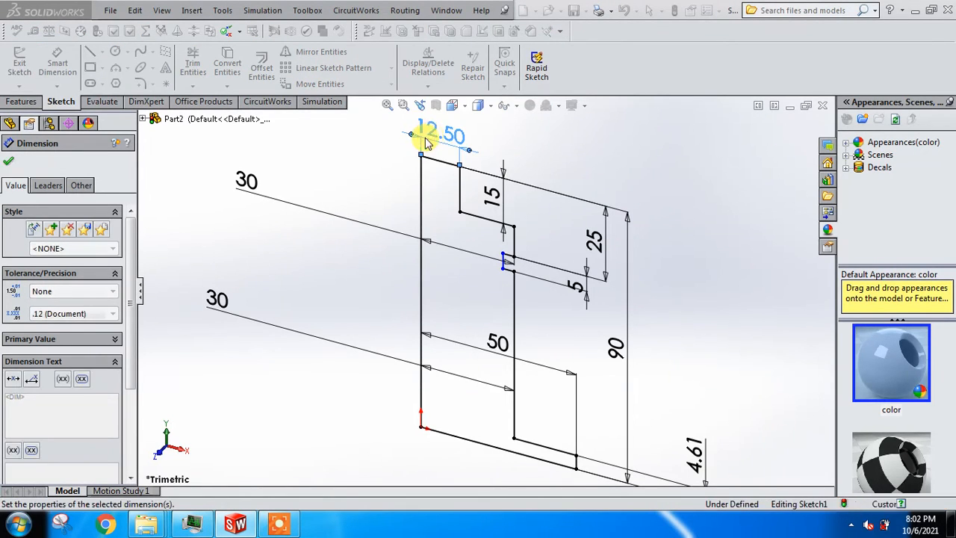
scroll(422, 243, "up", 1)
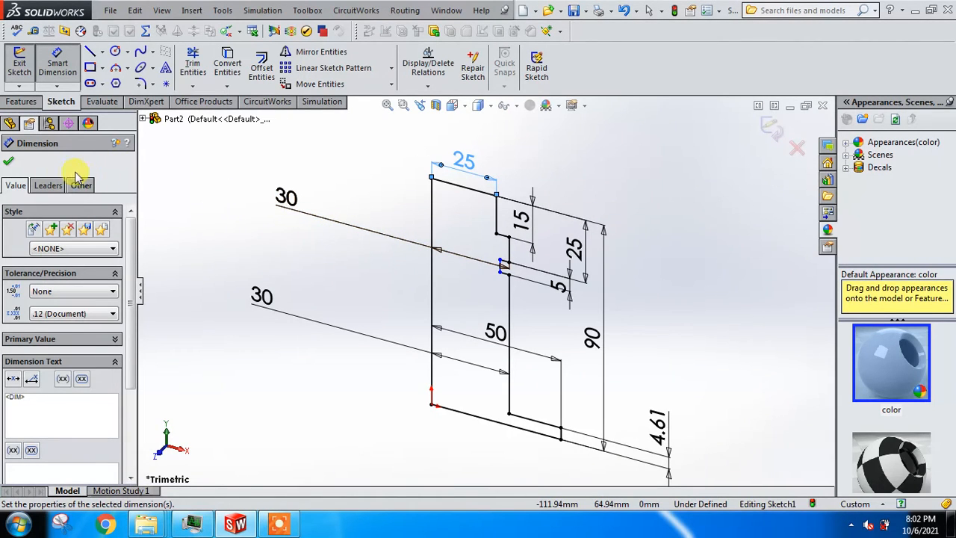
left_click(9, 161)
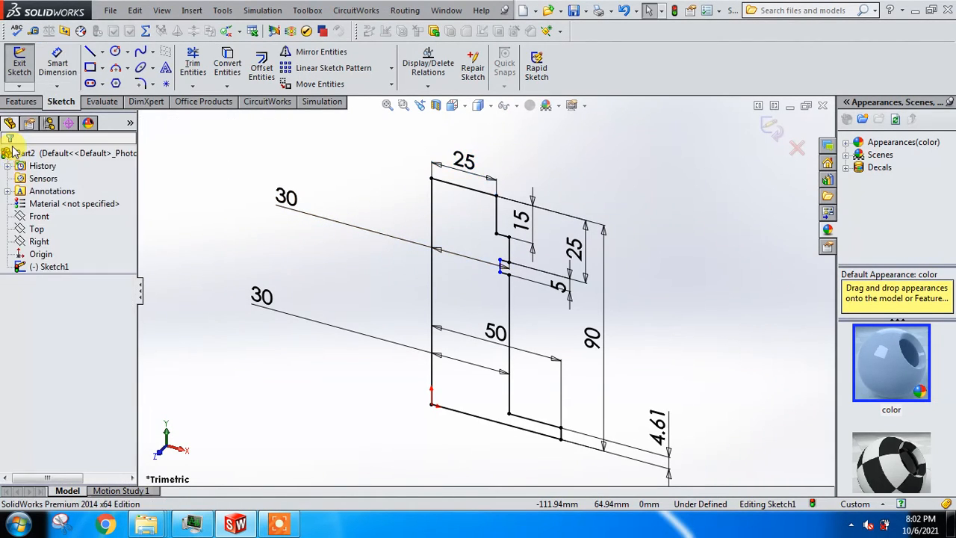
Revolve the closed stepped profile 360 degrees about its vertical centerline into a solid boss
left_click(20, 153)
left_click(19, 102)
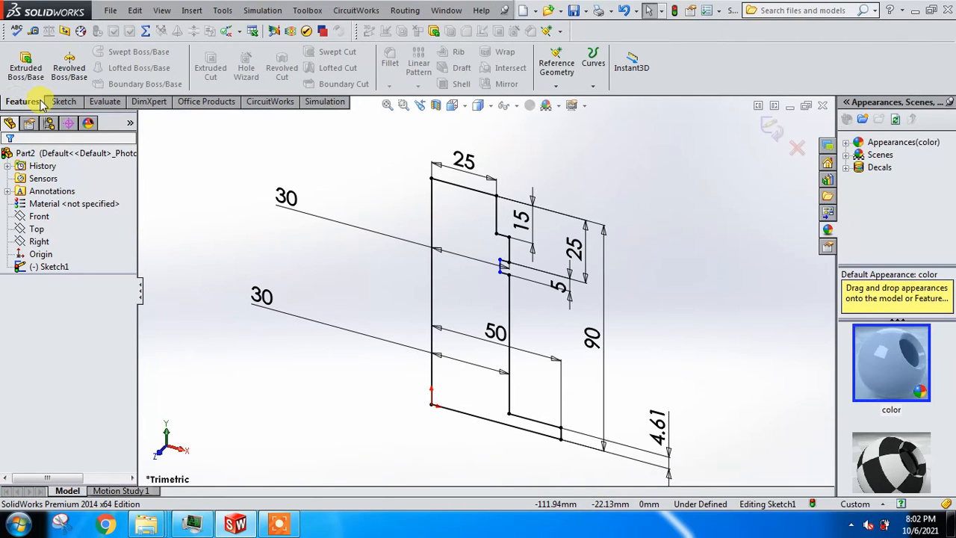
left_click(64, 56)
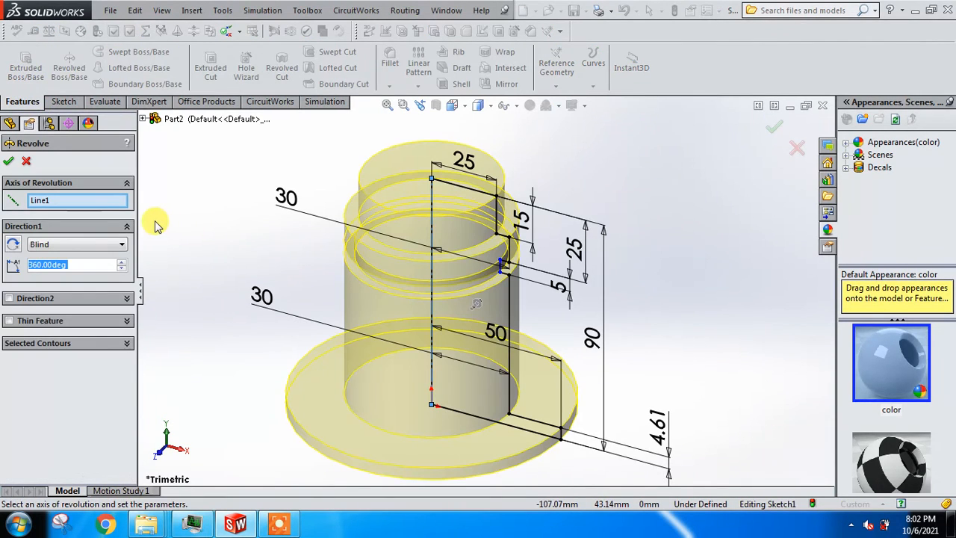
left_click(9, 163)
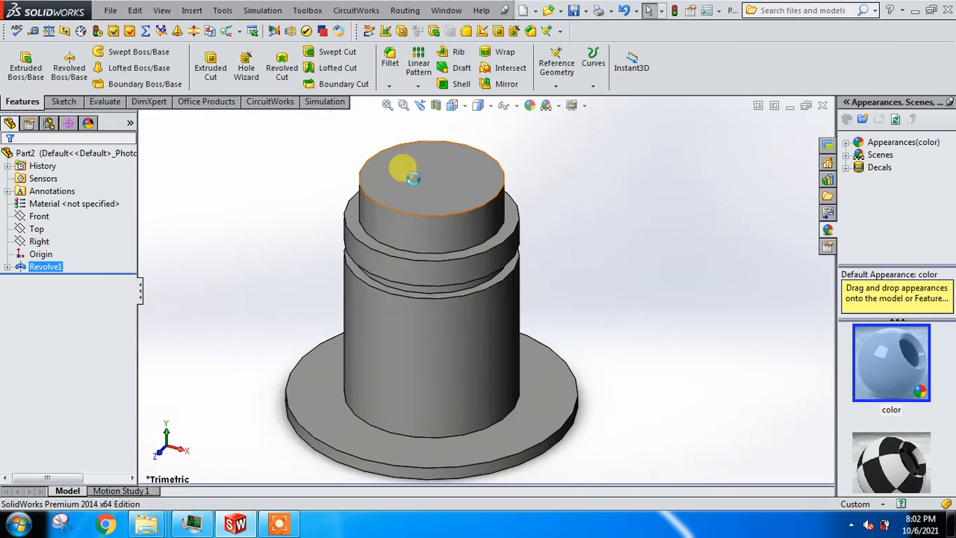
Sketch a circle about 32 mm in diameter on the part's top face, centred on the origin
left_click(420, 178)
left_click(515, 136)
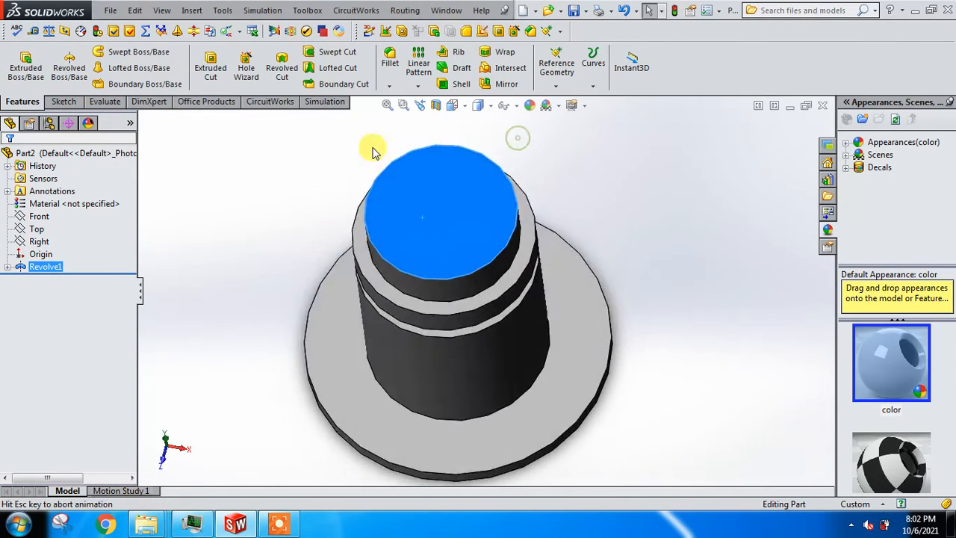
left_click(63, 102)
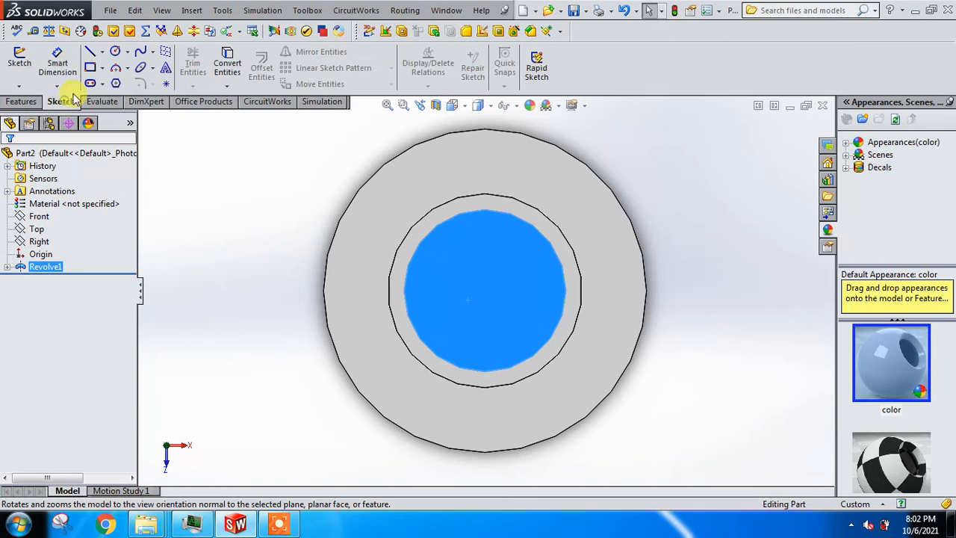
left_click(16, 61)
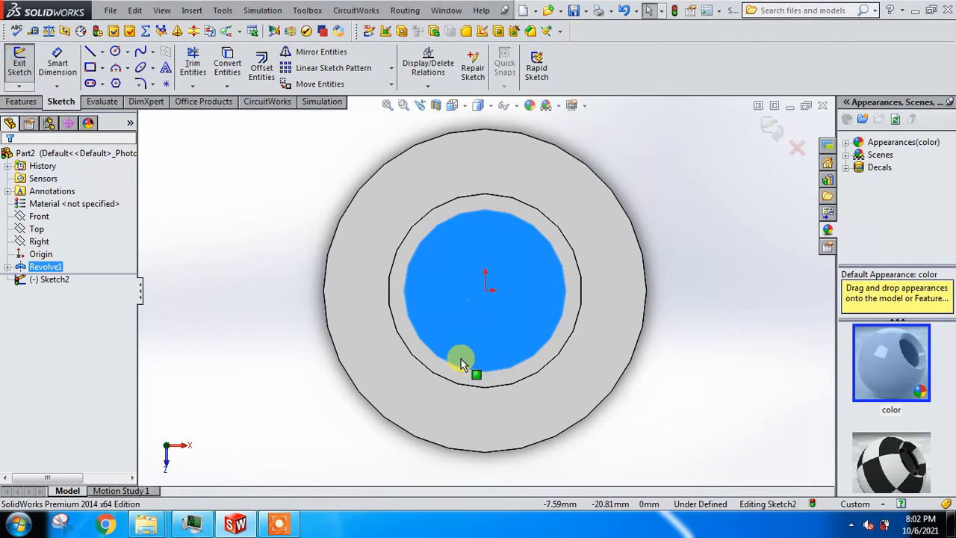
left_click(116, 52)
left_click(486, 290)
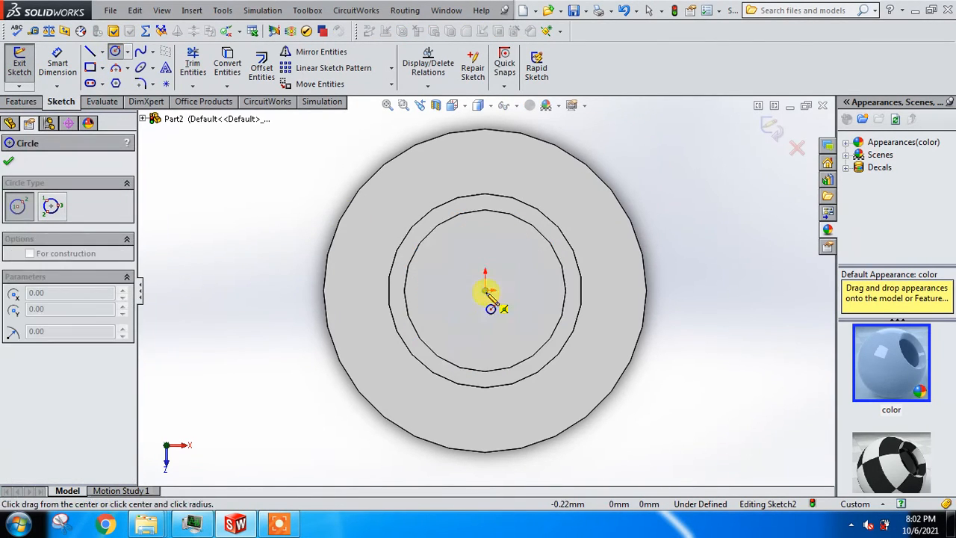
left_click(516, 330)
Dimension the circle's diameter at 40 mm and finish dimensioning
left_click(22, 100)
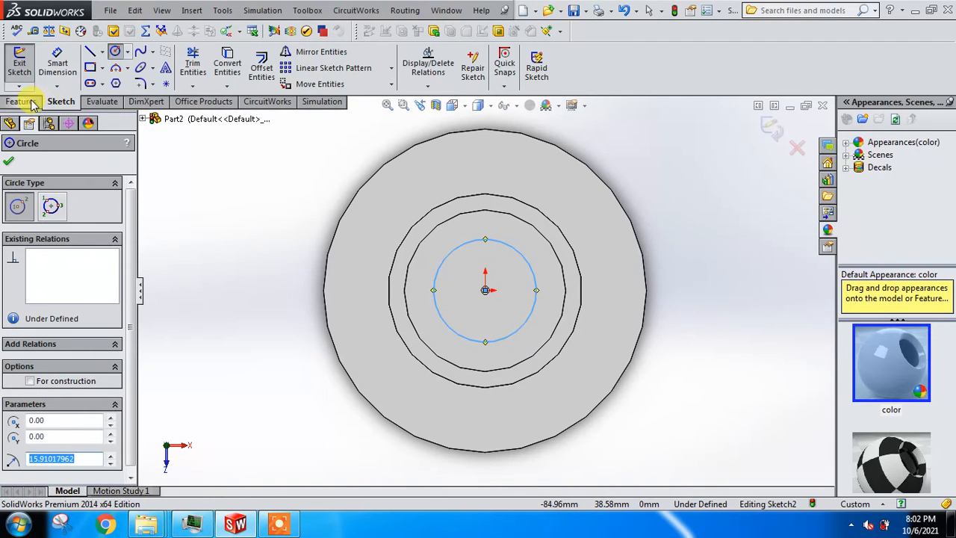
left_click(64, 101)
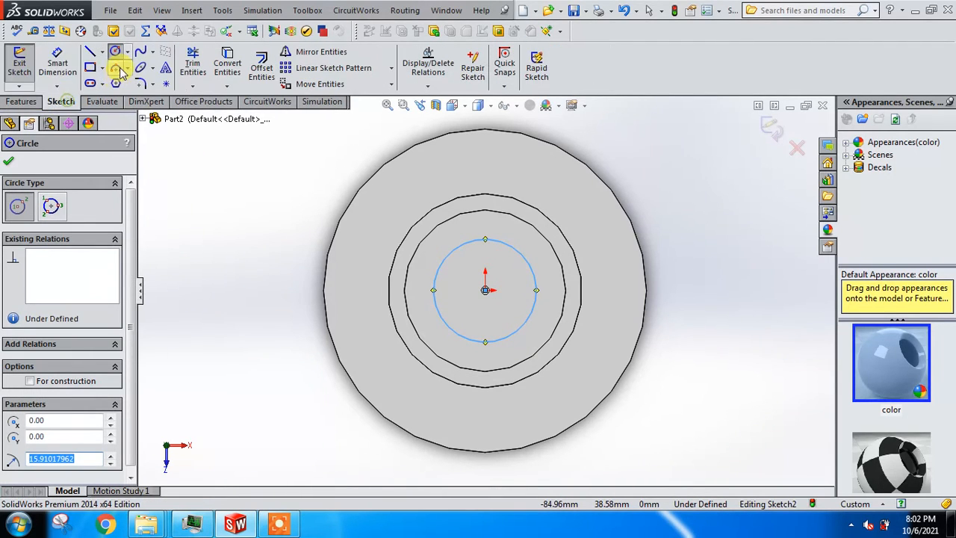
left_click(60, 66)
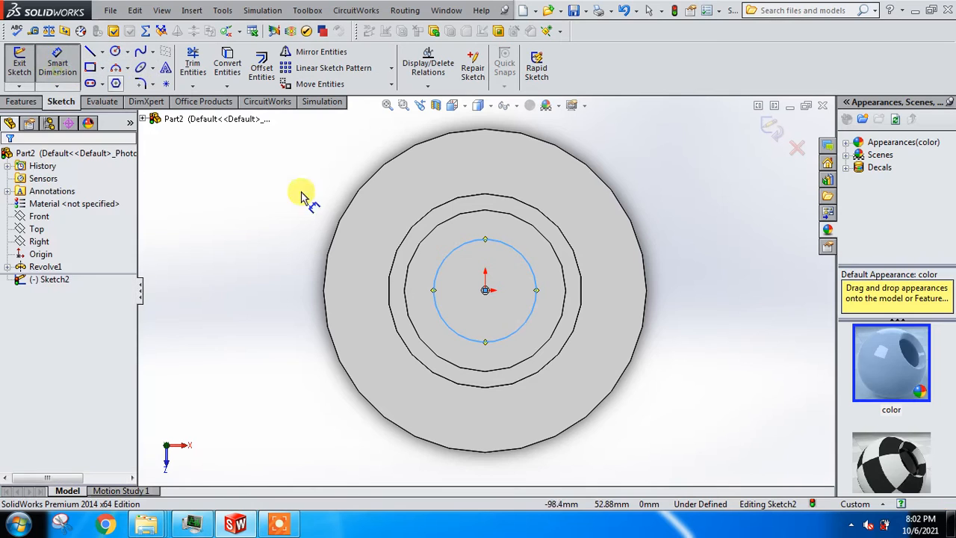
left_click(437, 287)
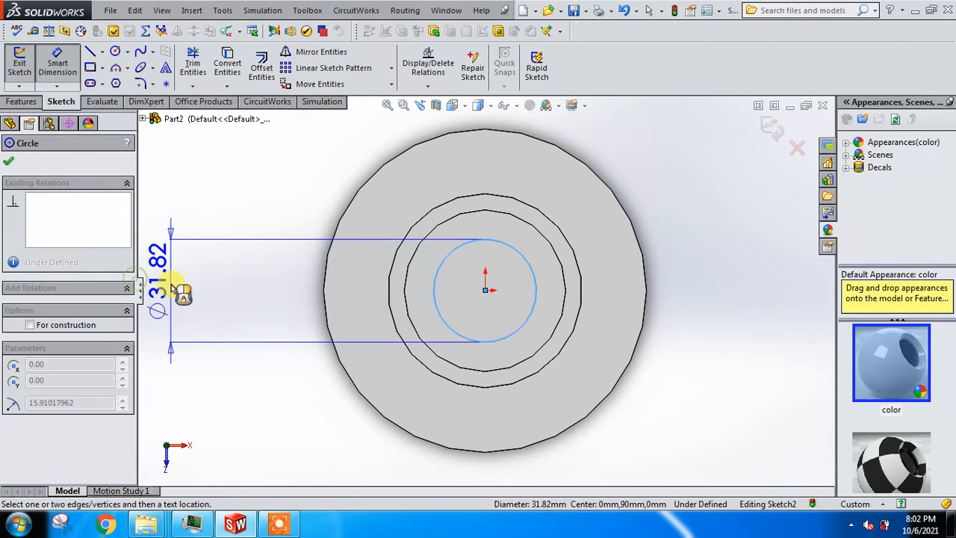
left_click(195, 293)
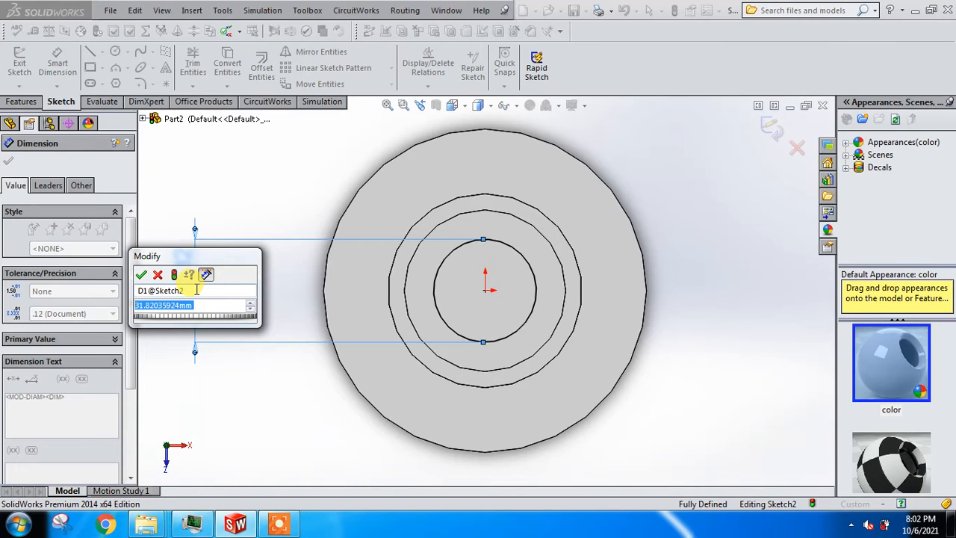
type("40")
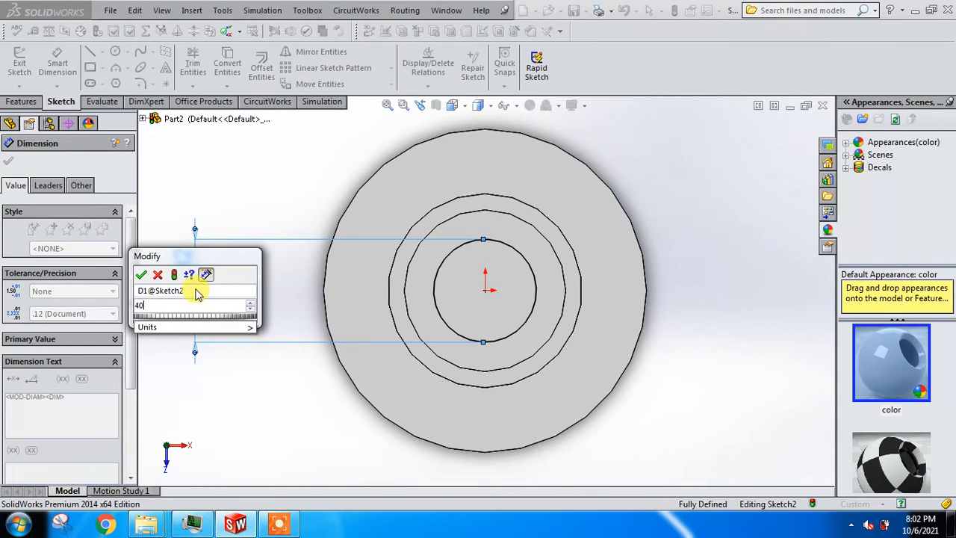
key("Return")
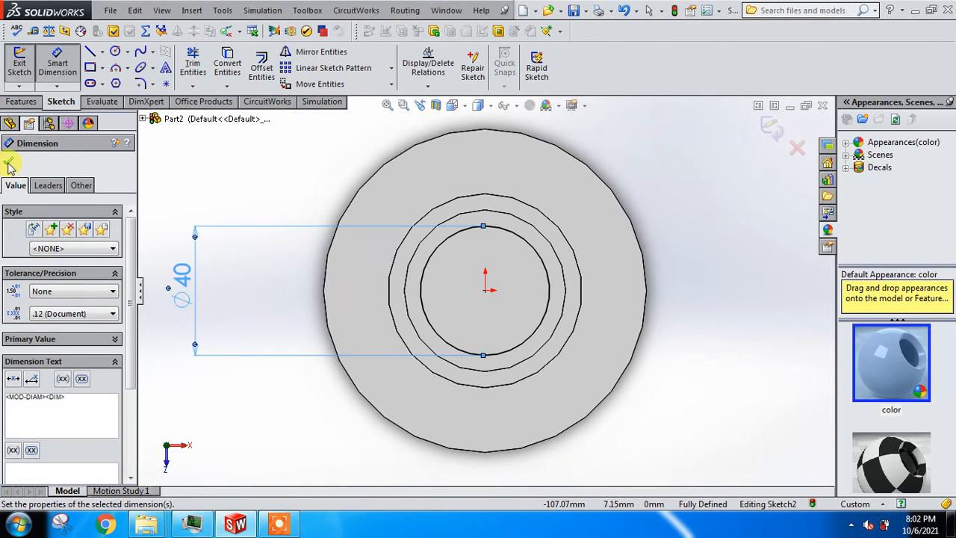
left_click(9, 166)
Cut the 40 mm circle through the whole part with an Extruded Cut set to Through All
left_click(21, 102)
left_click(210, 66)
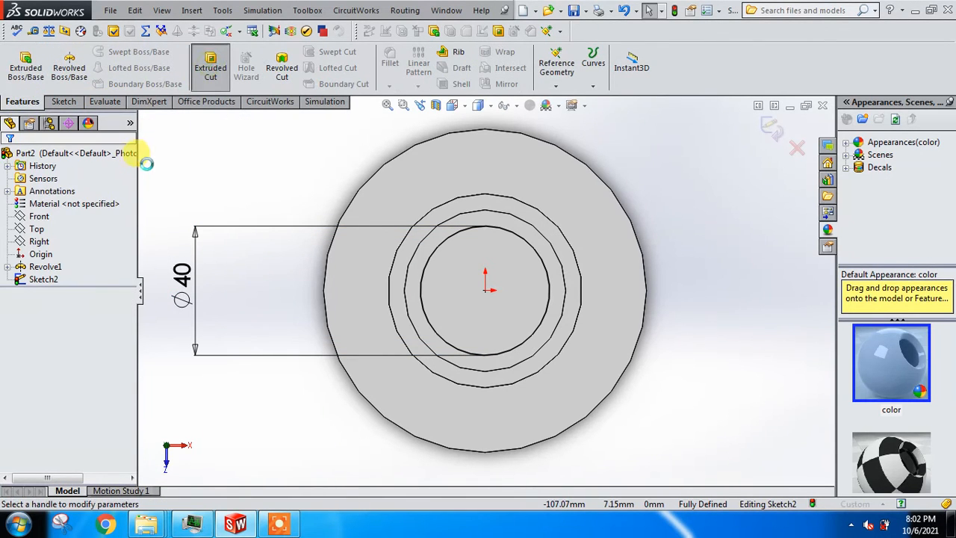
left_click(69, 242)
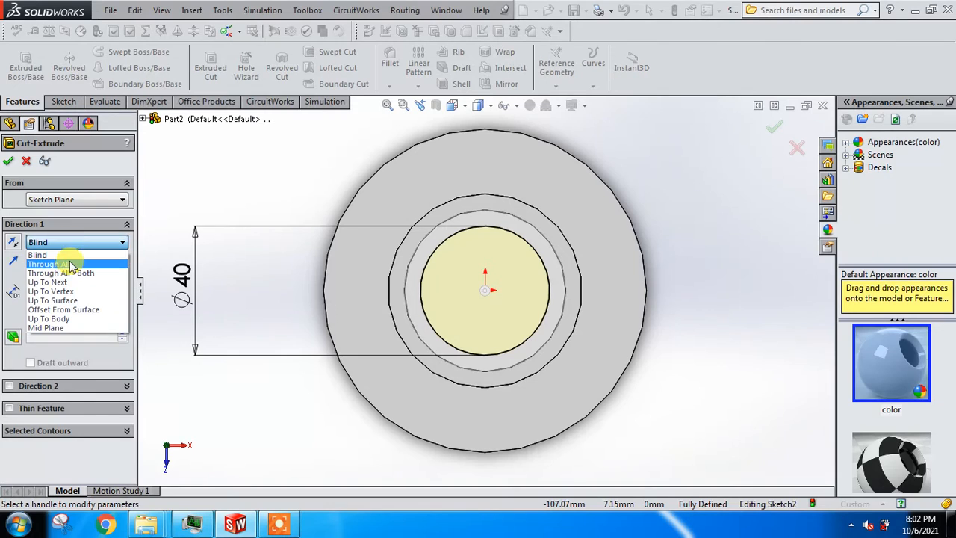
left_click(56, 265)
left_click(9, 161)
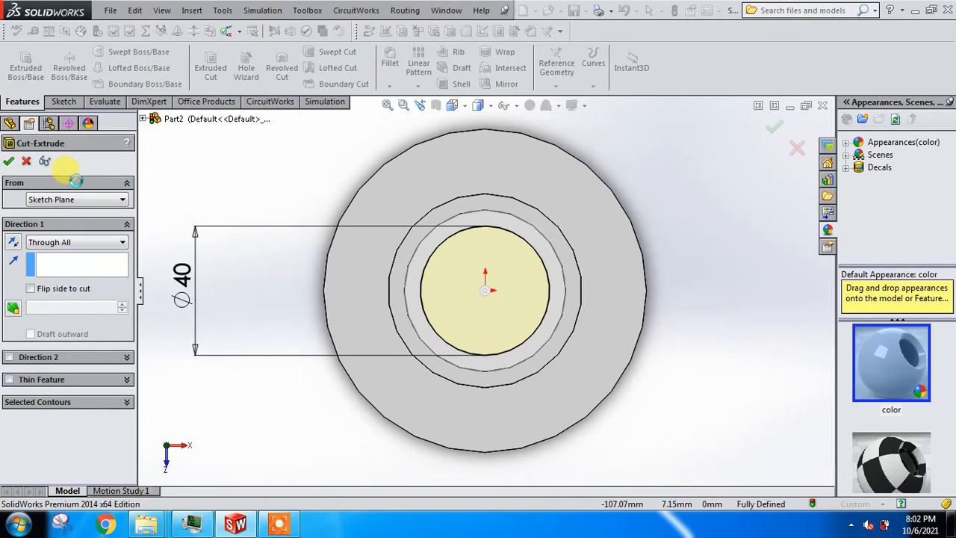
left_click(247, 273)
Start a sketch on the flange's upper face and draw a vertical centerline across its full outer diameter, through the origin
scroll(288, 272, "up", 3)
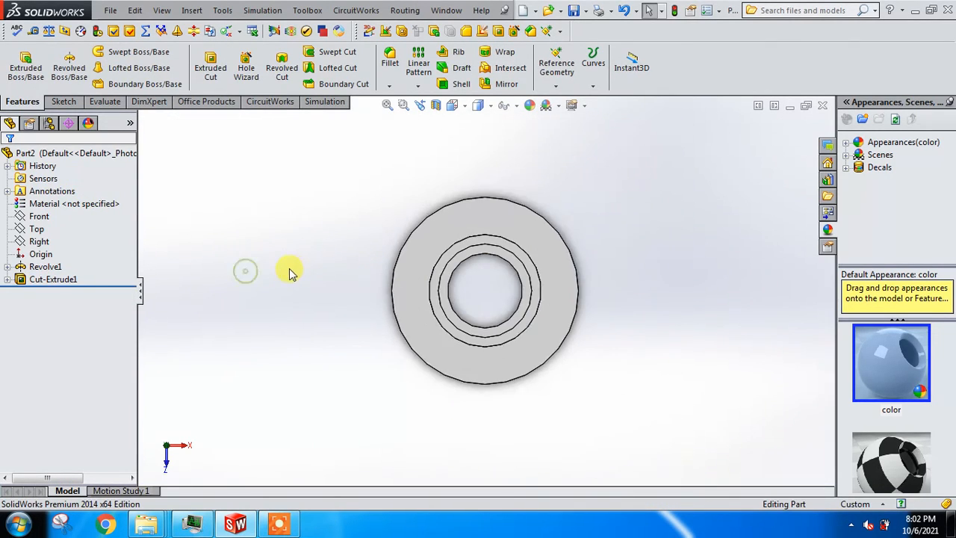
middle_click_drag(289, 273, 317, 317)
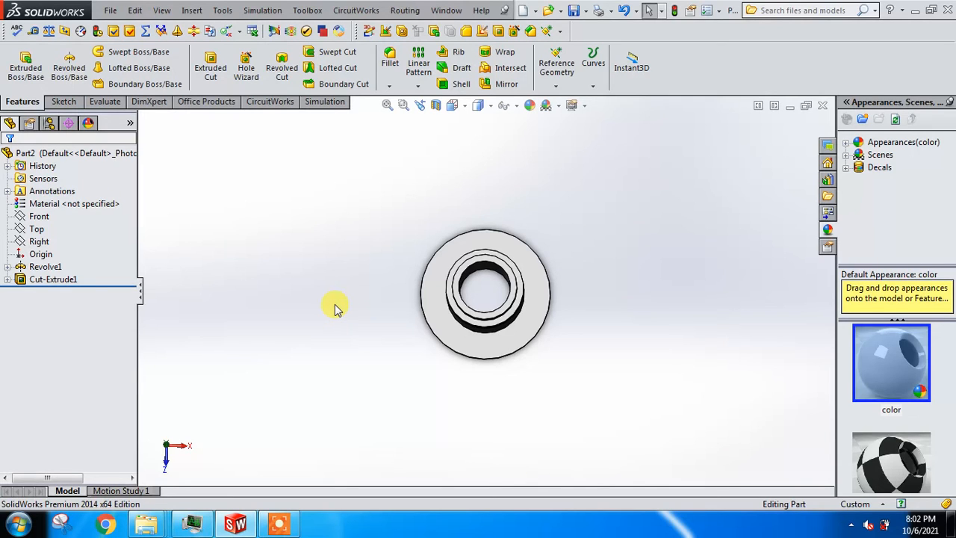
key("z")
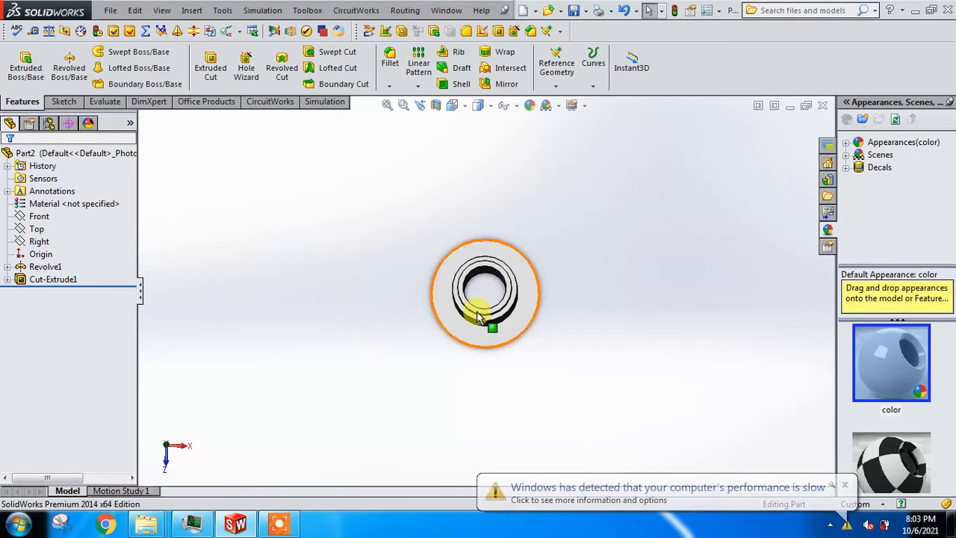
left_click(528, 297)
left_click(630, 253)
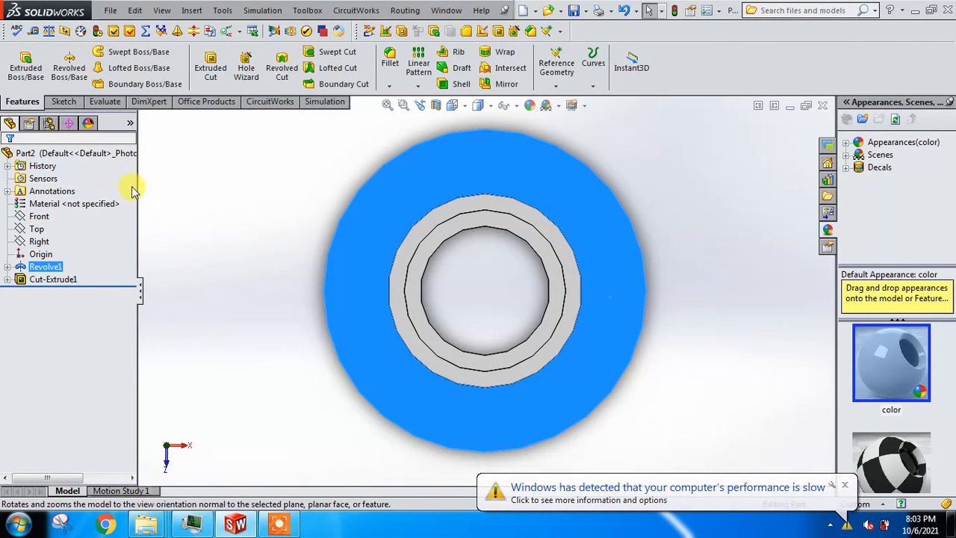
left_click(61, 102)
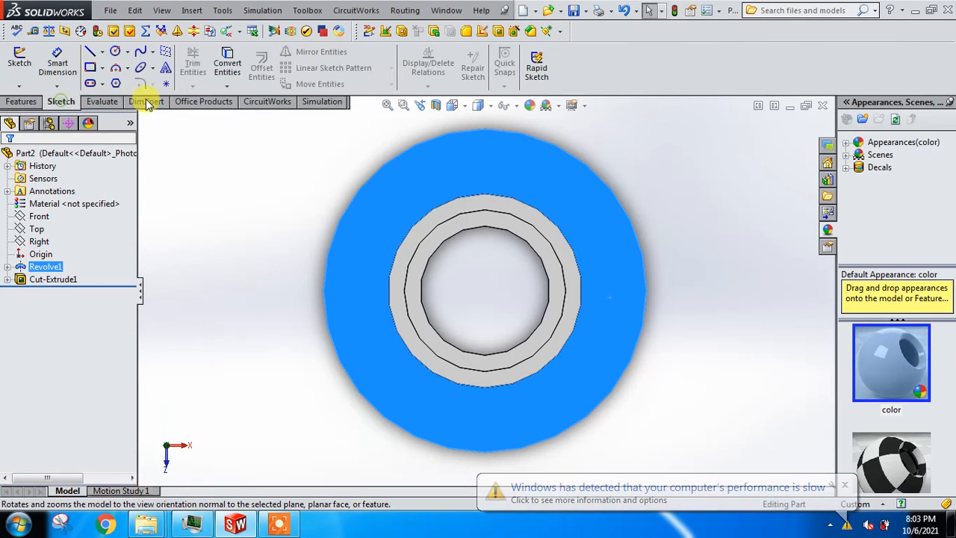
left_click(101, 52)
left_click(119, 79)
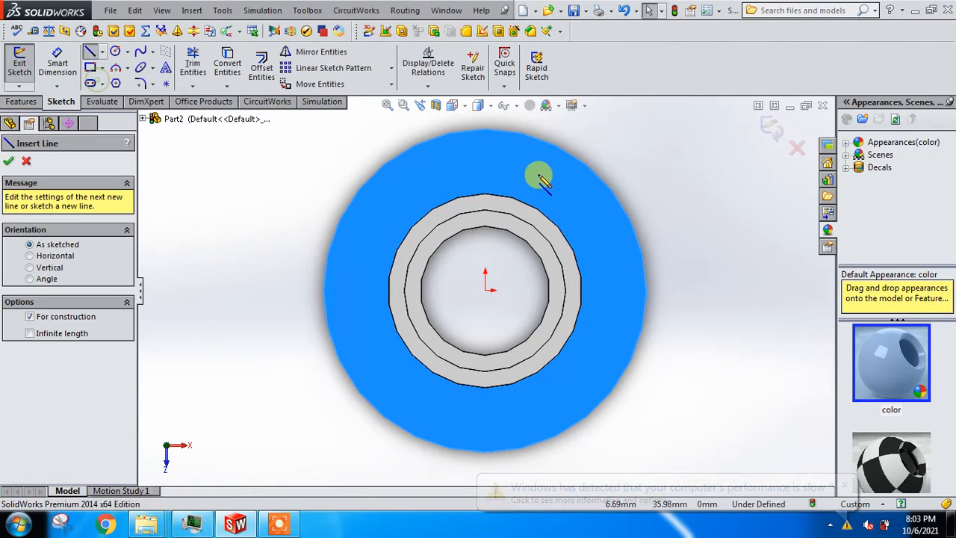
left_click(487, 132)
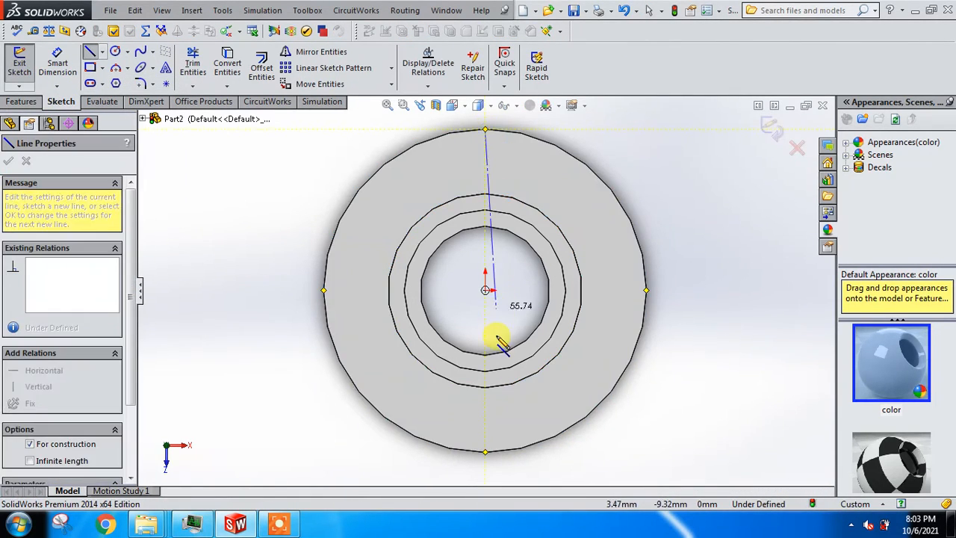
left_click(486, 449)
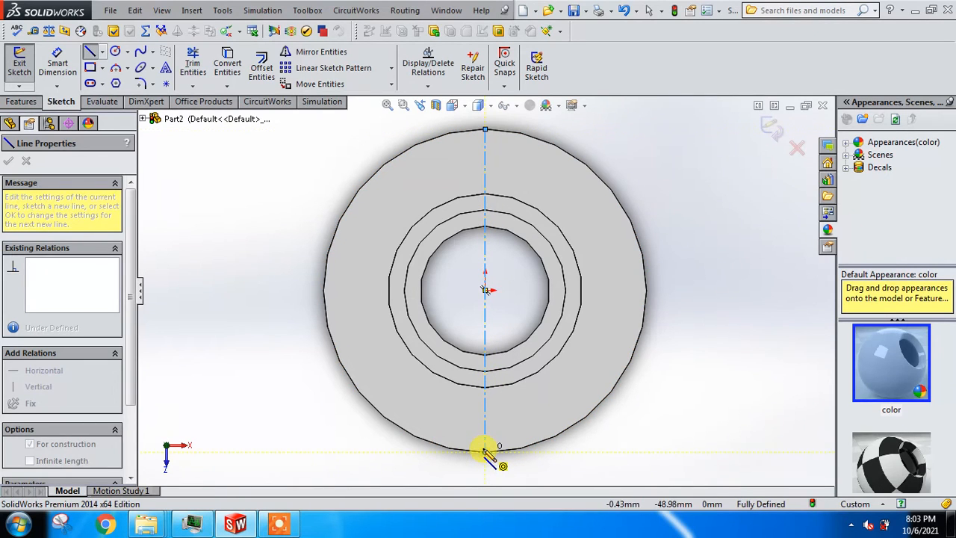
key("Escape")
Draw a horizontal centerline across the flange's full outer diameter, through the origin
left_click(103, 54)
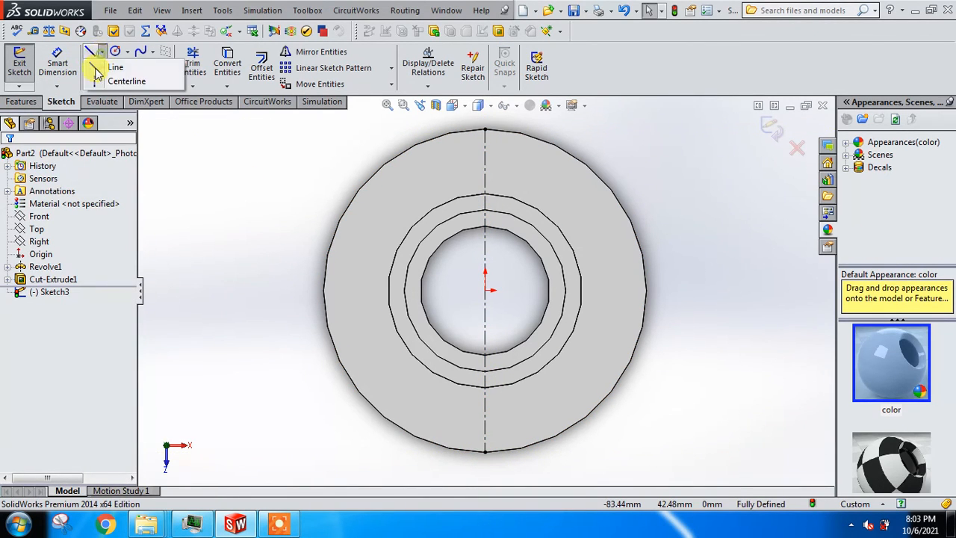
left_click(107, 81)
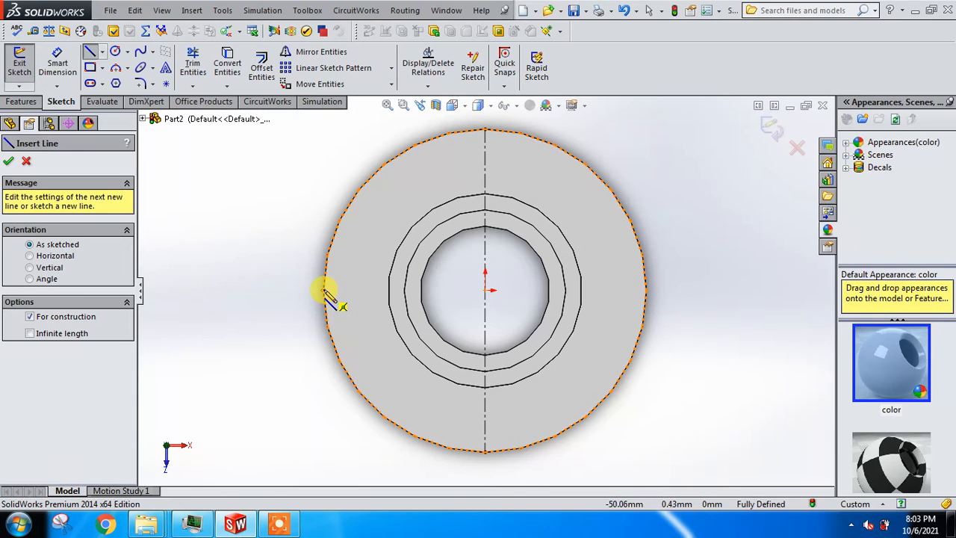
left_click(326, 290)
left_click(643, 290)
key("Escape")
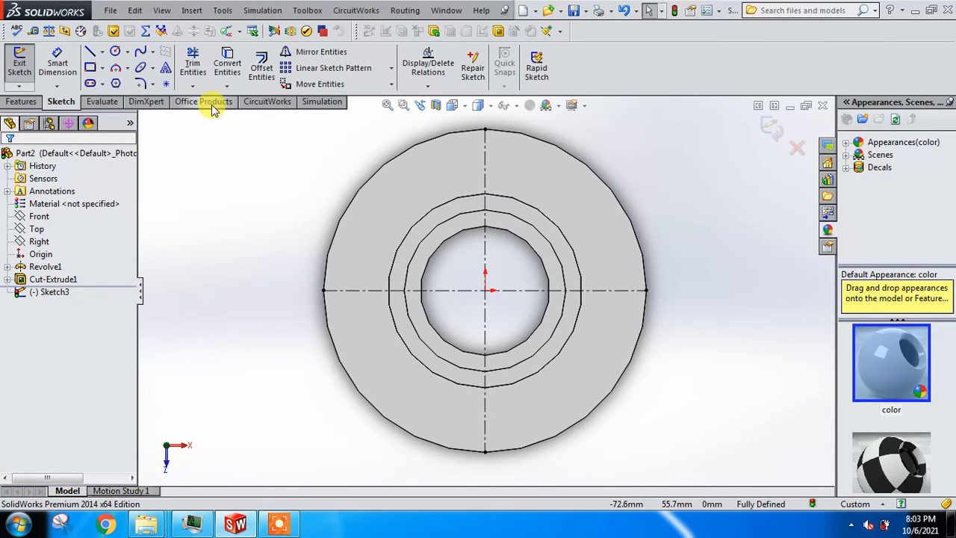
Sketch a circle of about 4.3 mm radius on the flange, centred on the horizontal centerline about 40 mm left of the origin
left_click(115, 53)
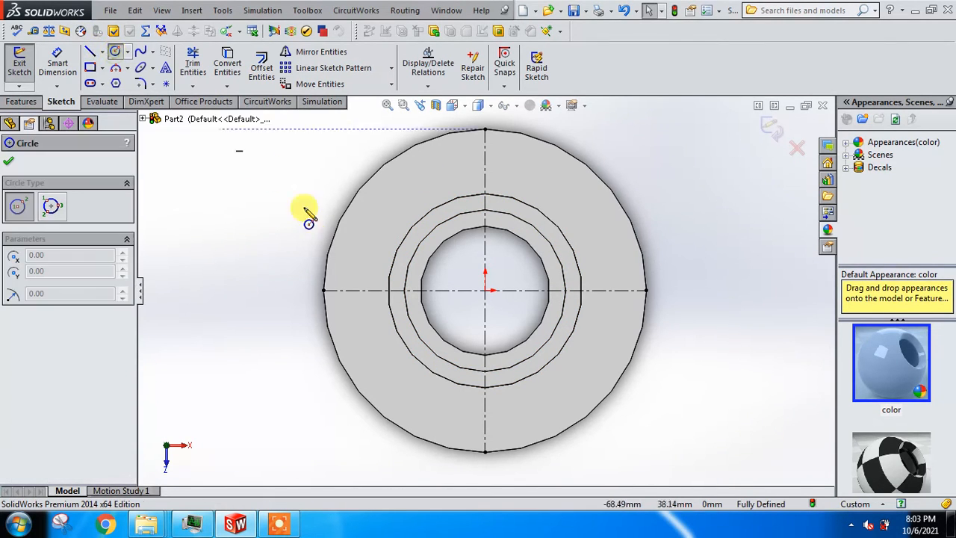
left_click(356, 290)
left_click(359, 277)
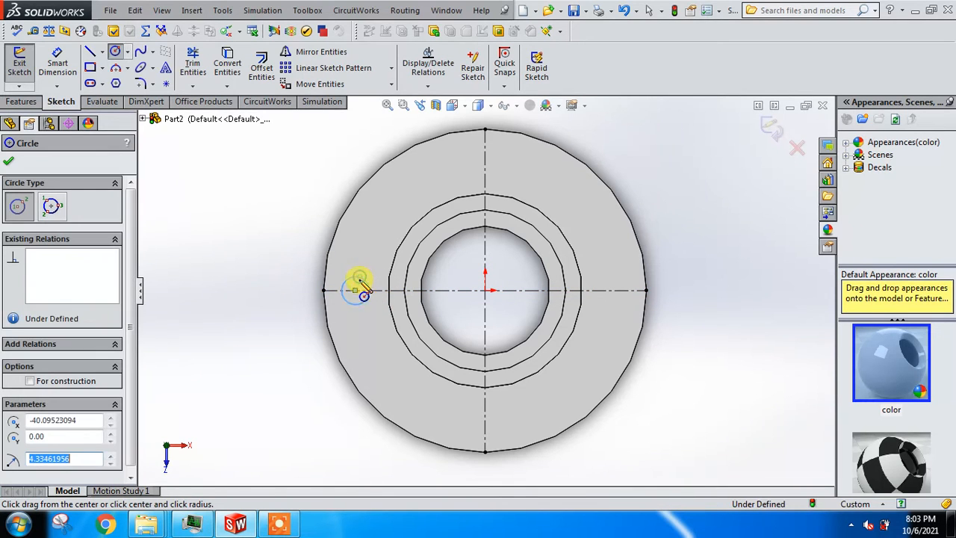
key("Escape")
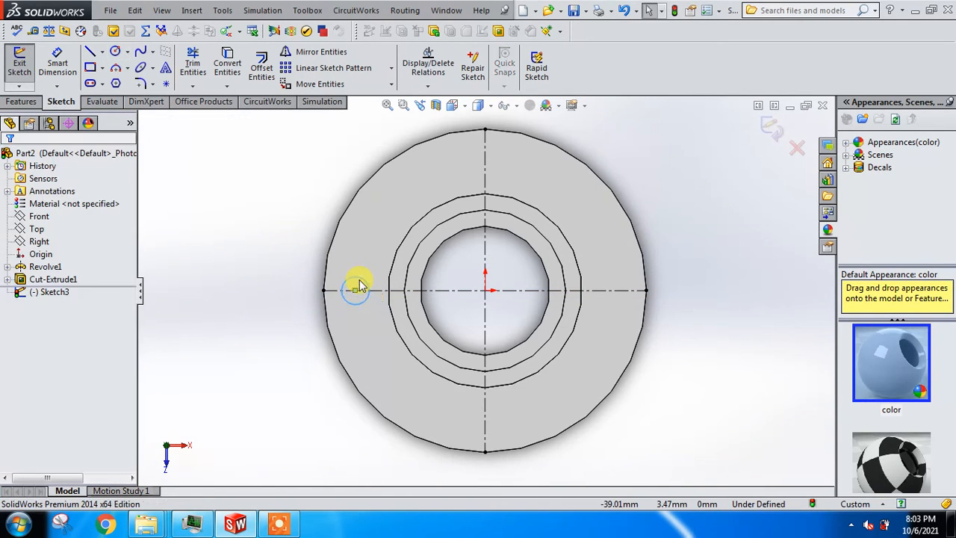
Dimension the small circle's centre at 10 mm from the horizontal centerline's endpoint on the flange's outer edge
left_click(56, 63)
scroll(332, 310, "down", 3)
left_click(366, 278)
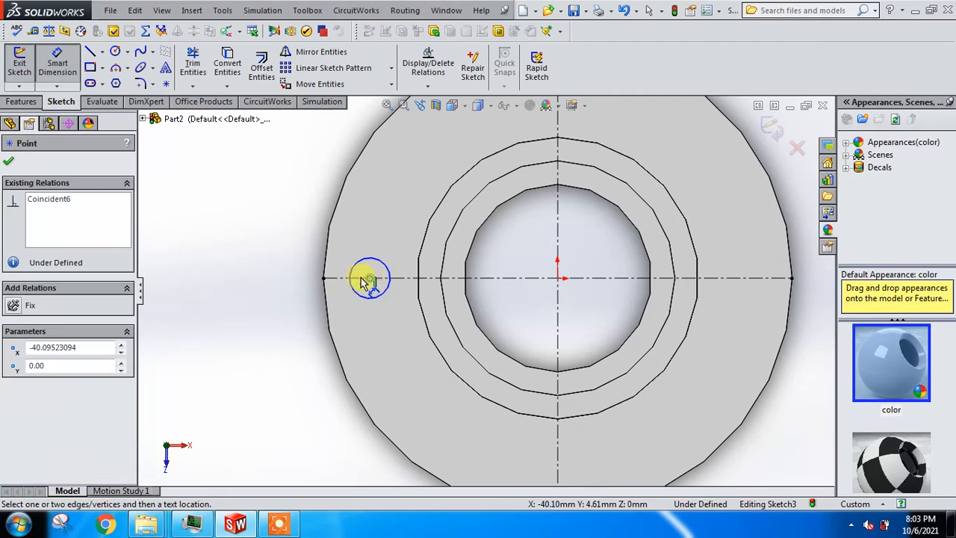
left_click(325, 279)
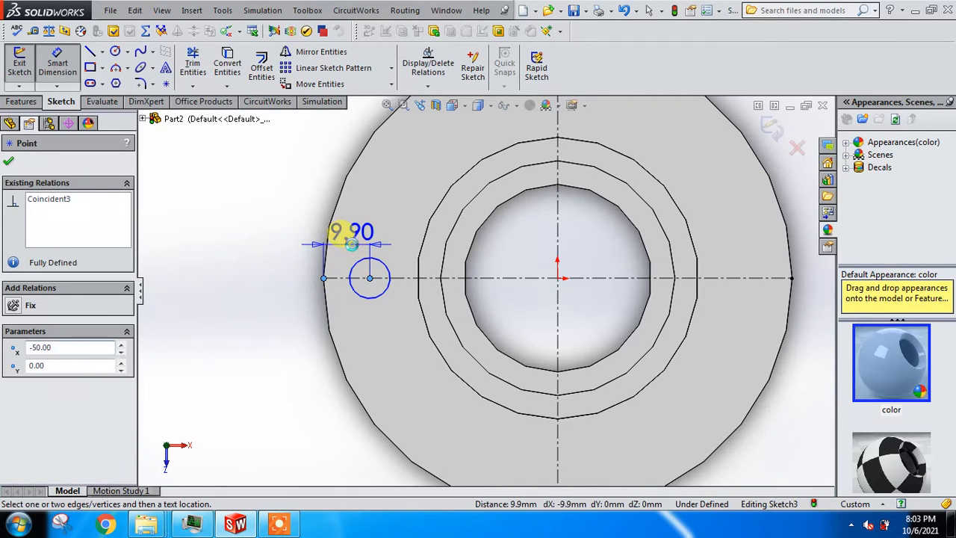
left_click(352, 247)
type("10")
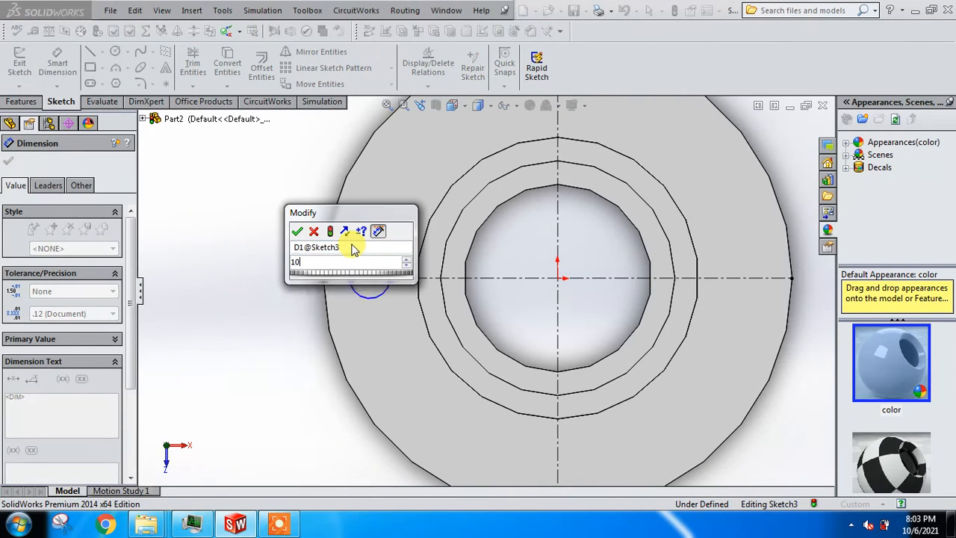
key("Return")
key("f")
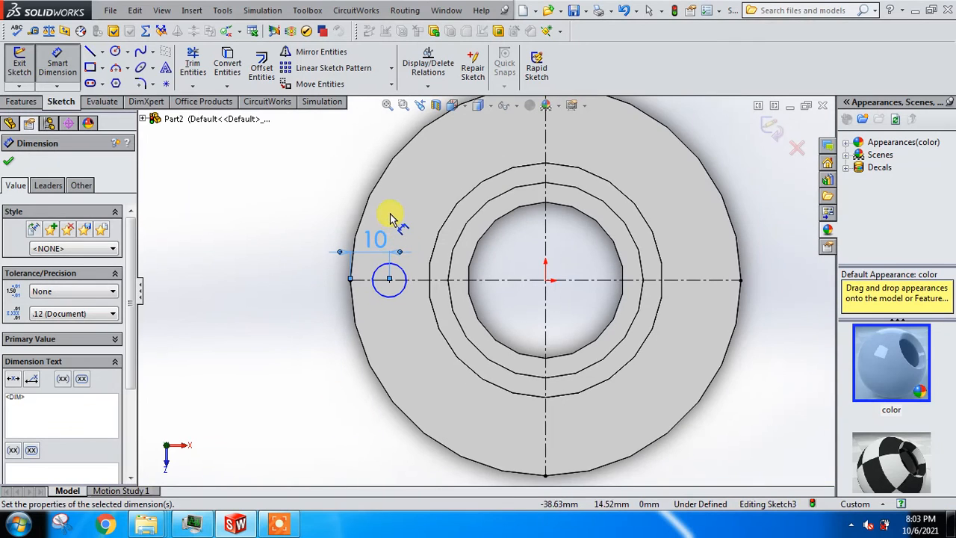
Set up a four-instance circular sketch pattern of the small circle, using the flange's outer edge as the pattern reference
left_click(391, 68)
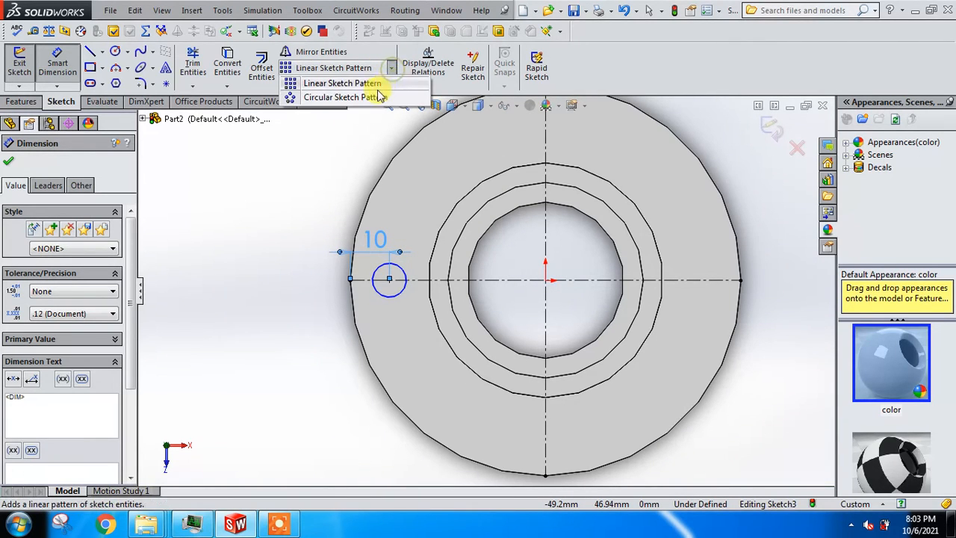
left_click(371, 97)
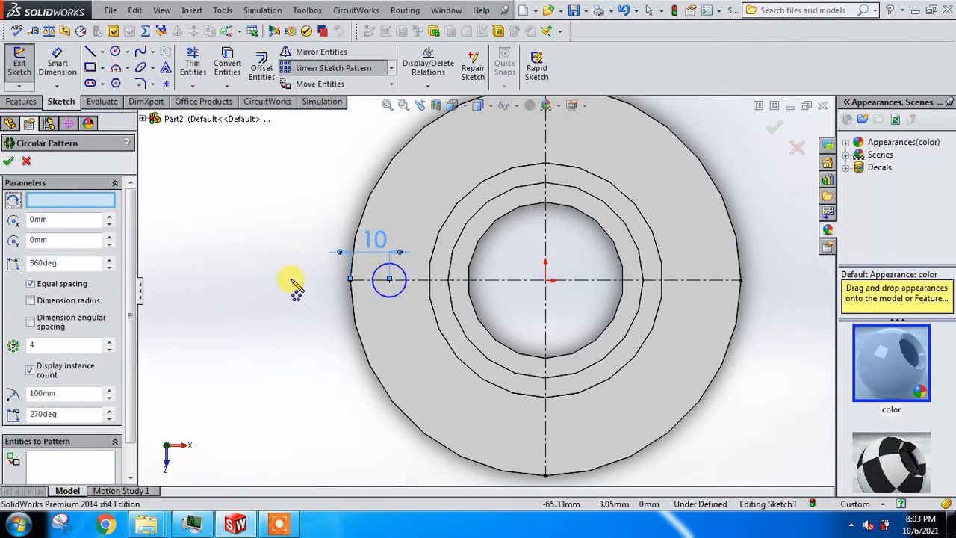
left_click(354, 307)
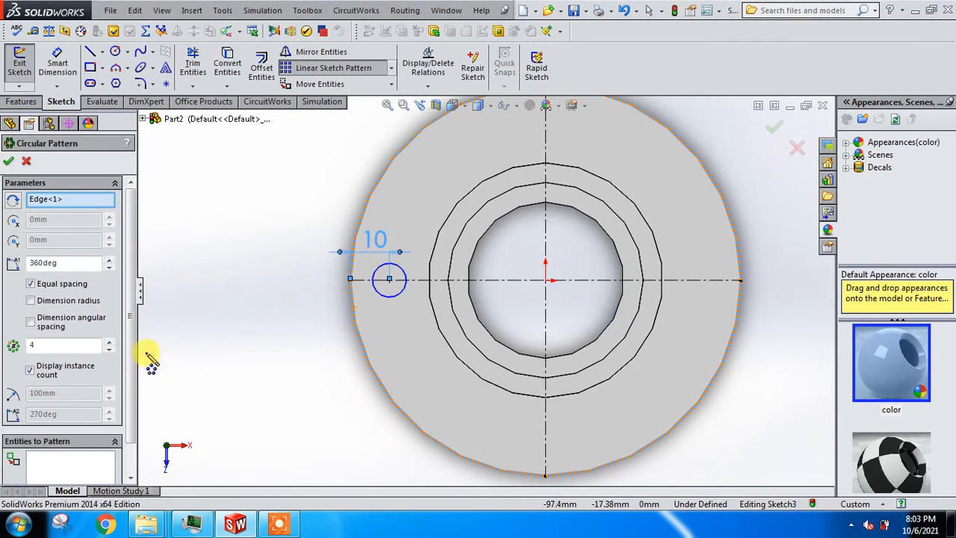
left_click(64, 461)
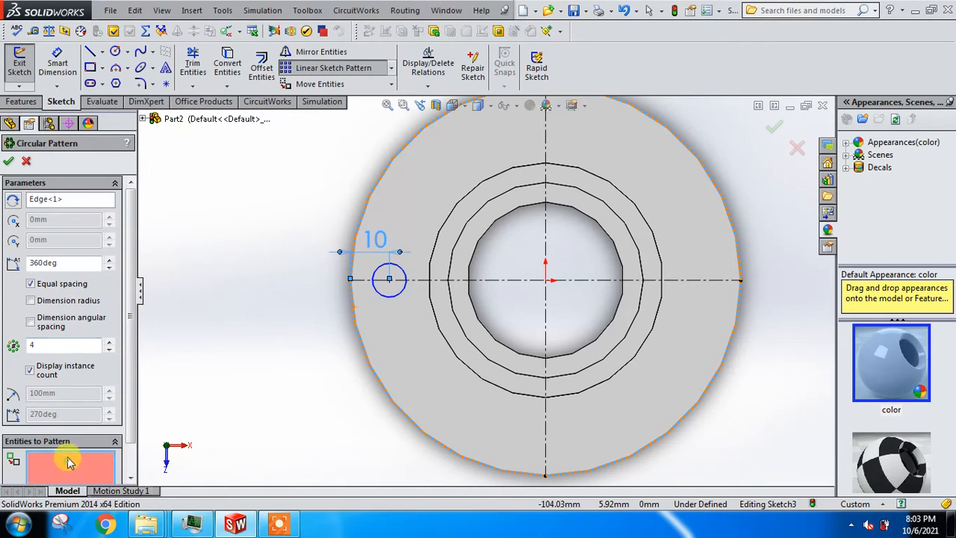
left_click(403, 276)
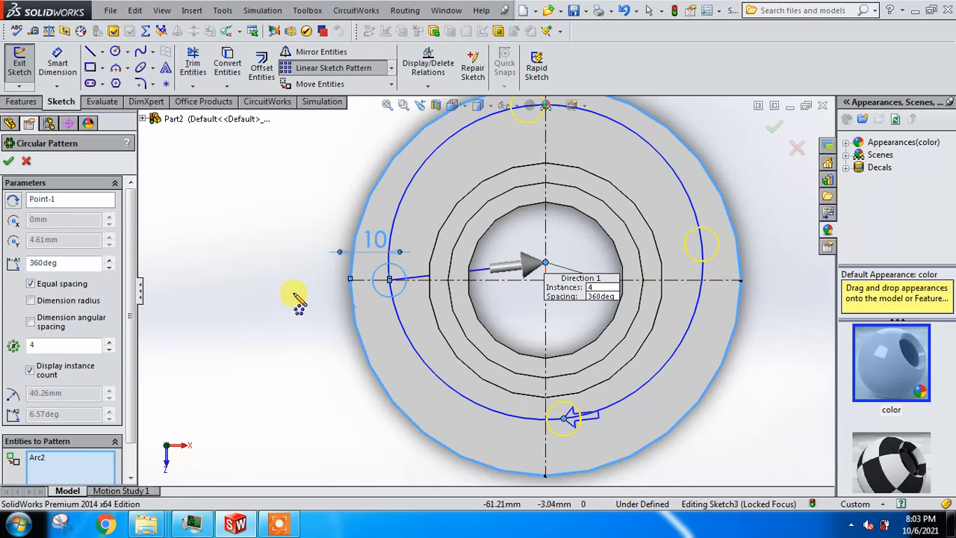
Set the circular pattern's angle to 90 degrees and move its centre point onto the origin
key("z")
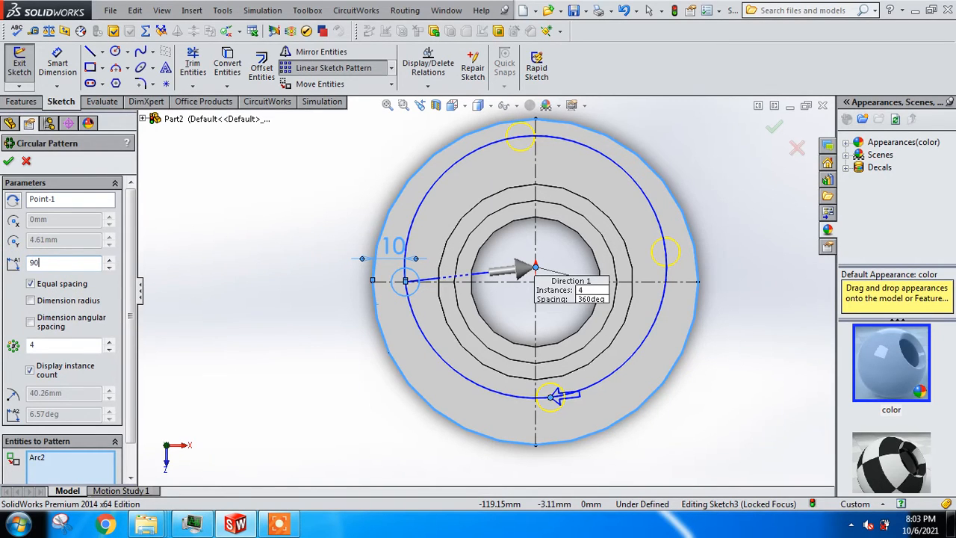
key("Return")
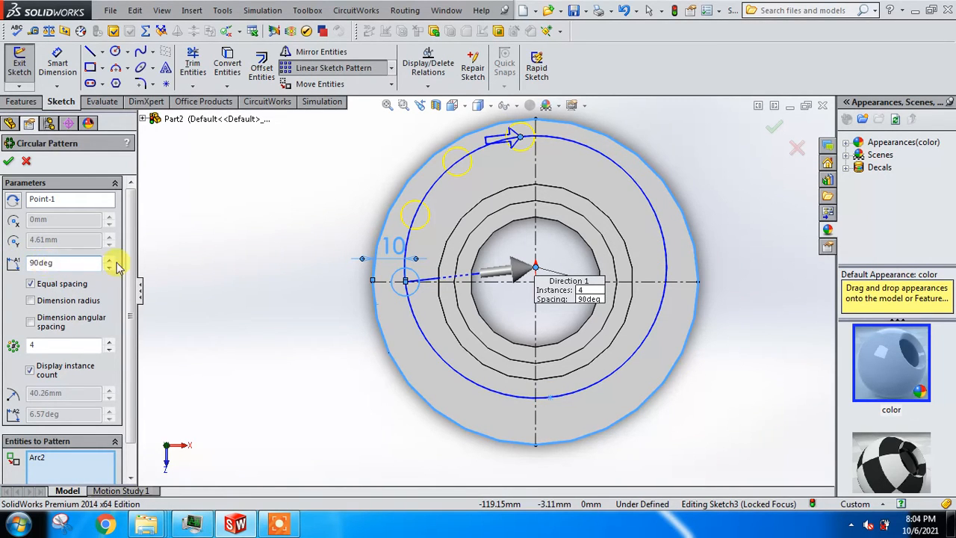
scroll(526, 274, "down", 1)
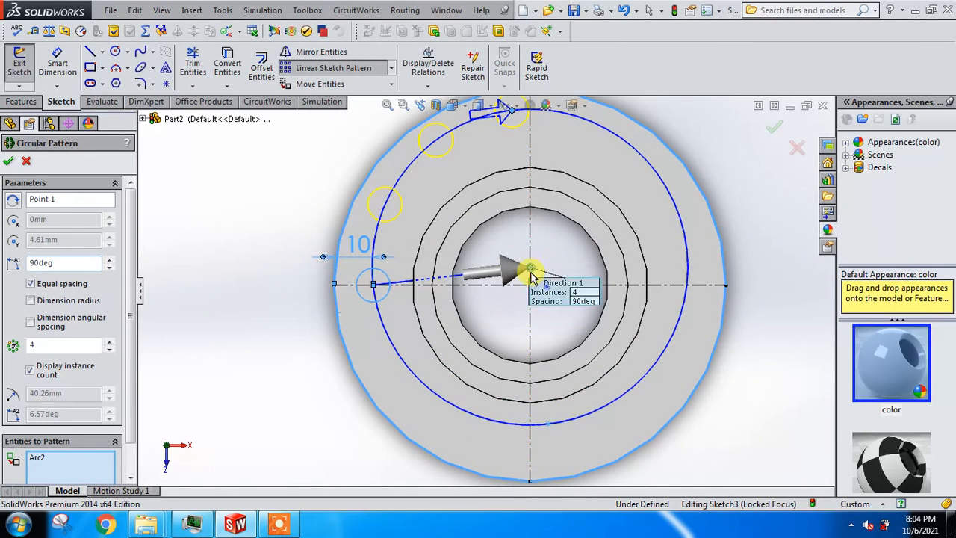
left_click_drag(531, 269, 529, 285)
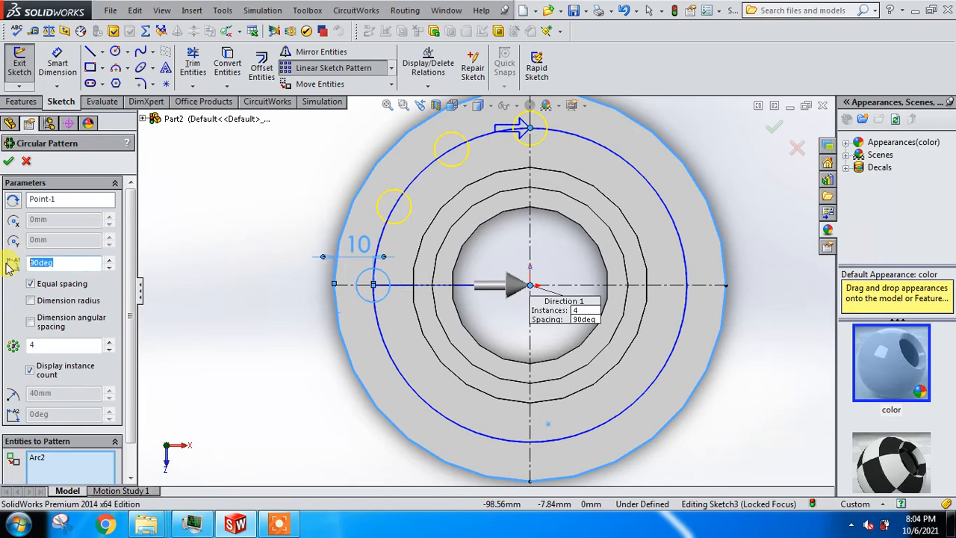
Set the circular pattern's total angle to 360 degrees and accept the pattern of four circles
key("Return")
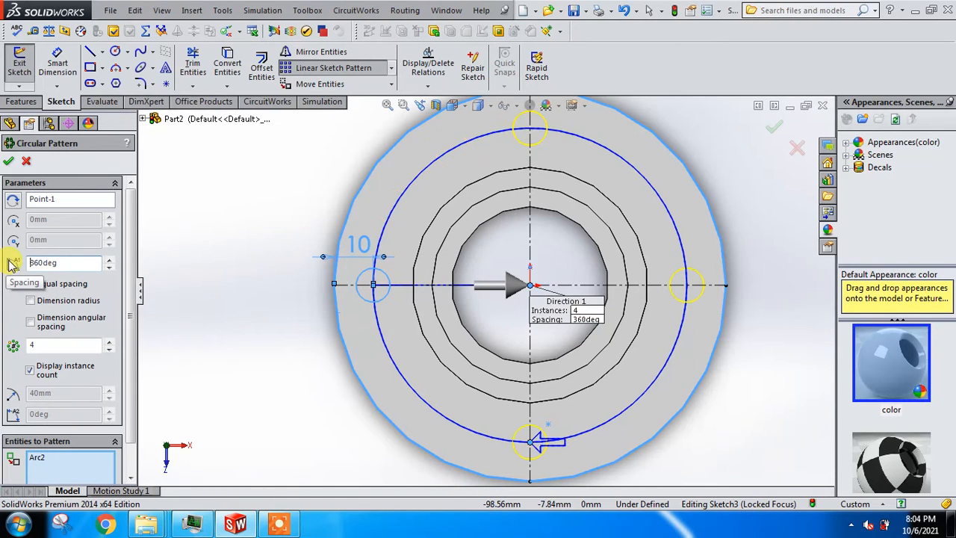
scroll(298, 252, "up", 1)
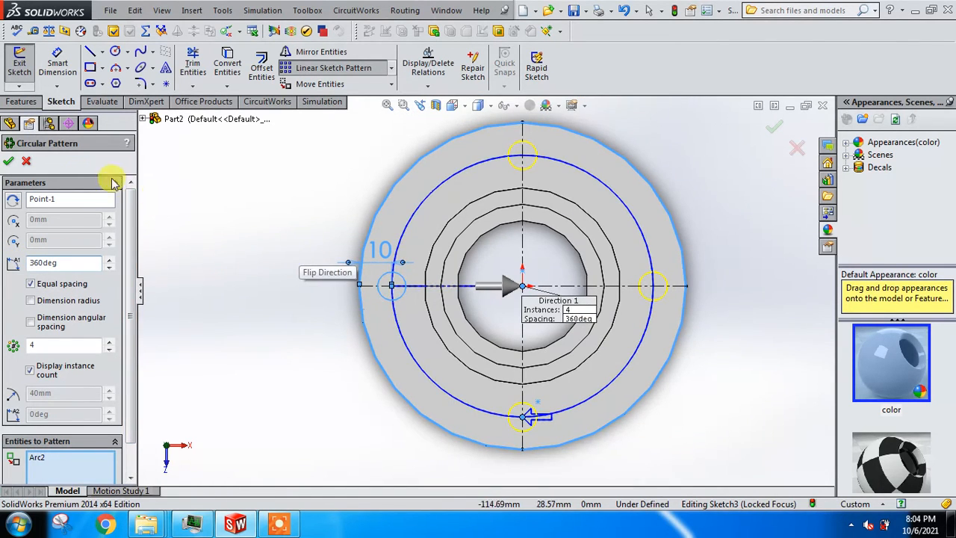
left_click(9, 162)
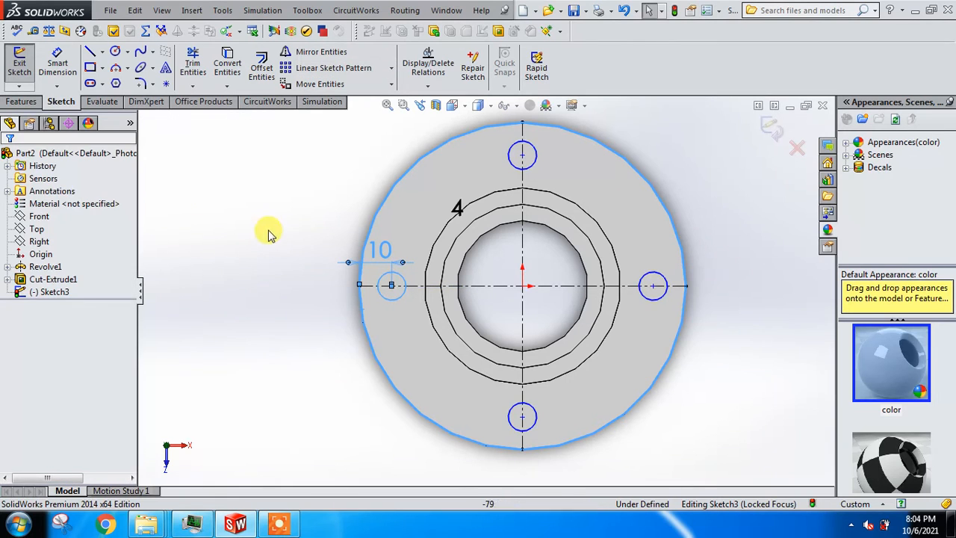
Close the sketch of the four flange circles and reopen it for editing
left_click(763, 206)
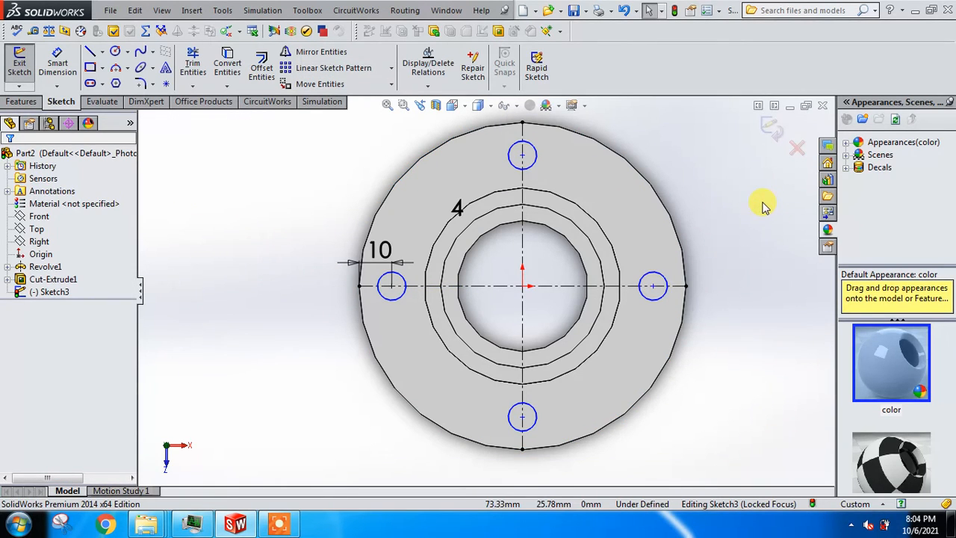
left_click(770, 127)
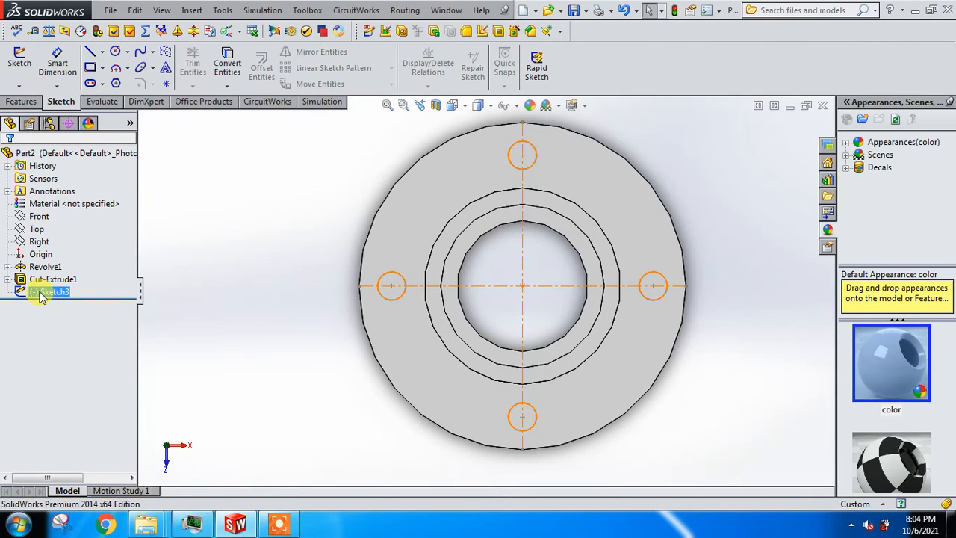
right_click(41, 292)
left_click(43, 249)
Cut the four sketched circles through the flange with an Extruded Cut set to Through All
left_click(21, 101)
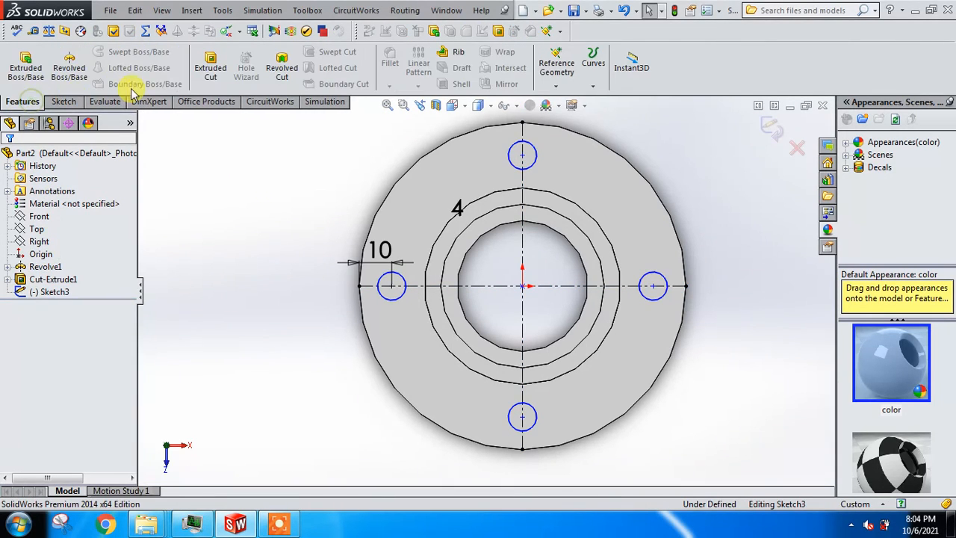
left_click(210, 67)
left_click(75, 242)
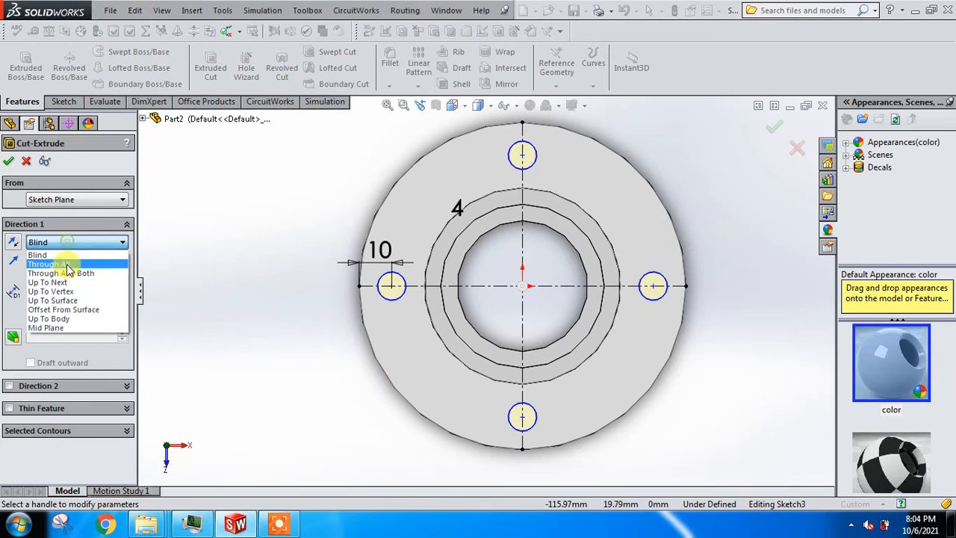
left_click(67, 264)
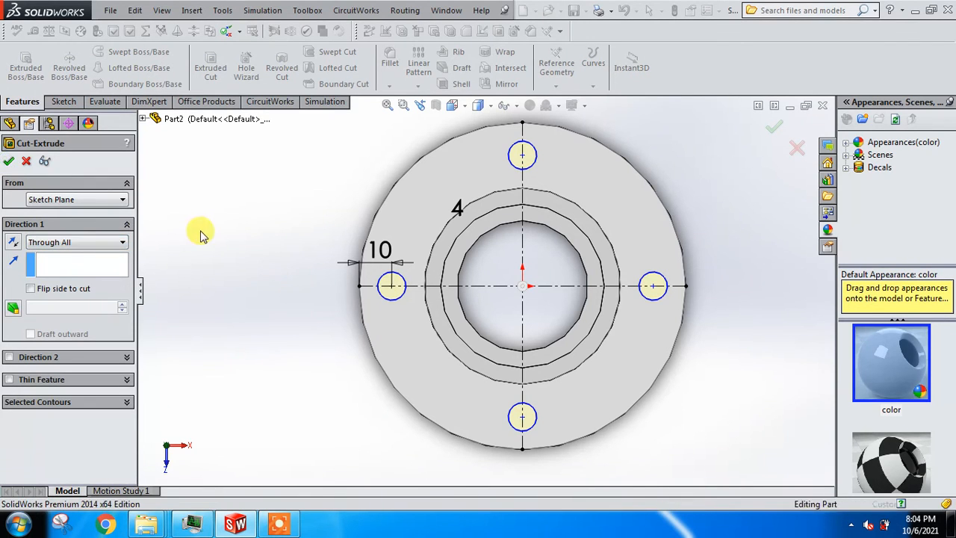
key("Return")
Start a sketch on the Front plane and draw a circle of about 5.1 mm radius on the main cylinder, about 37 mm above the origin
middle_click_drag(284, 280, 309, 273)
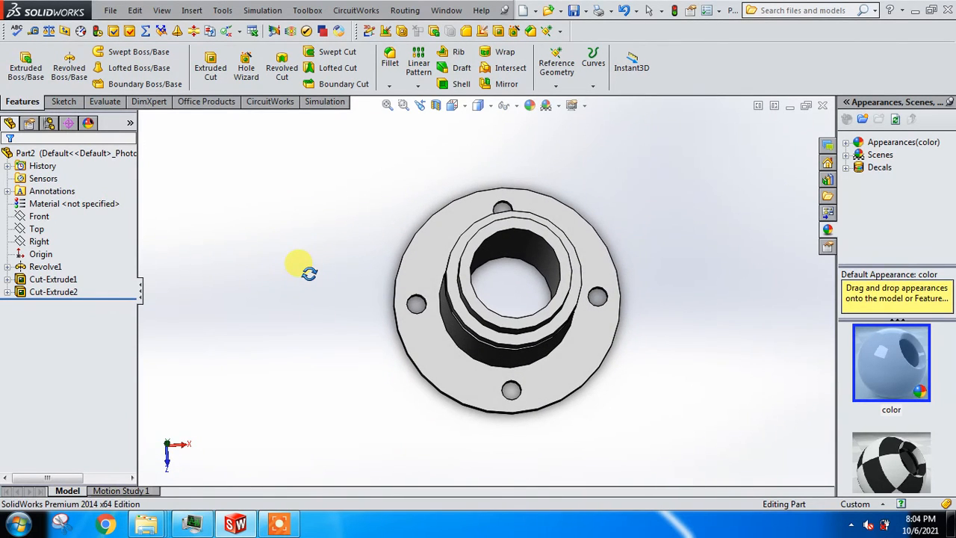
middle_click_drag(355, 282, 359, 255)
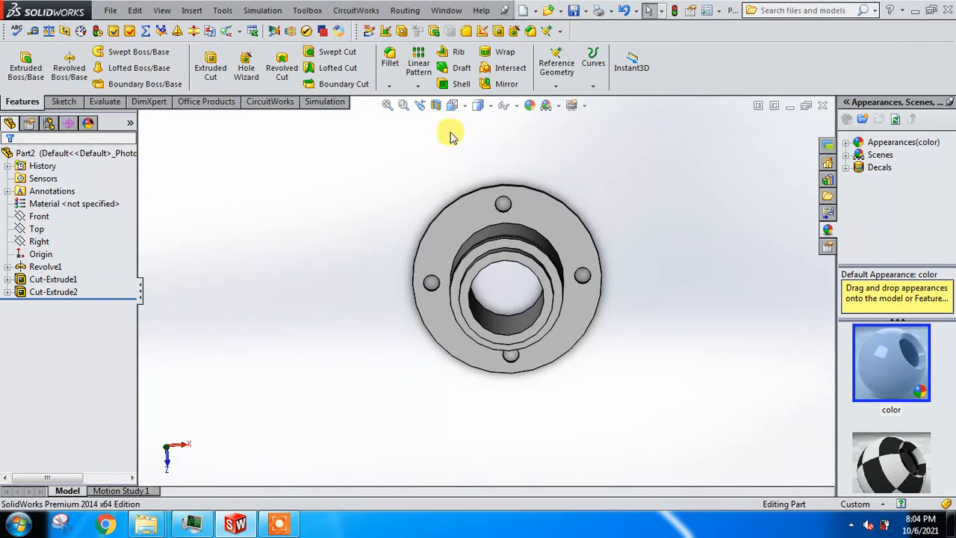
left_click(458, 107)
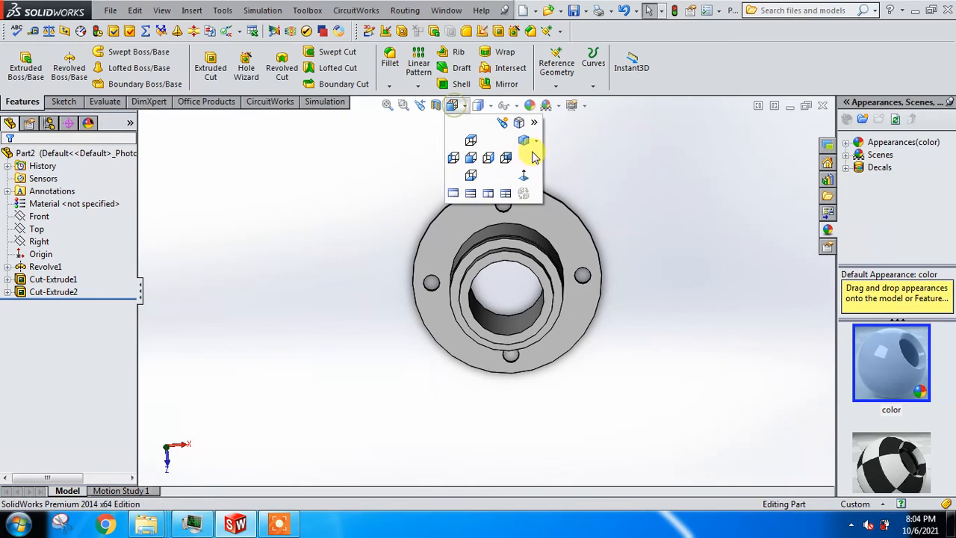
left_click(521, 142)
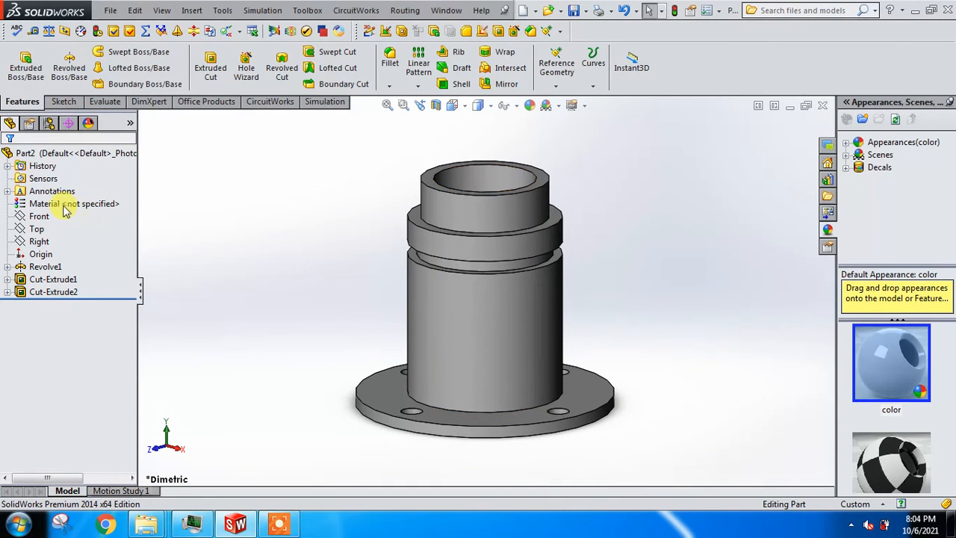
left_click(42, 217)
middle_click_drag(277, 213, 248, 272)
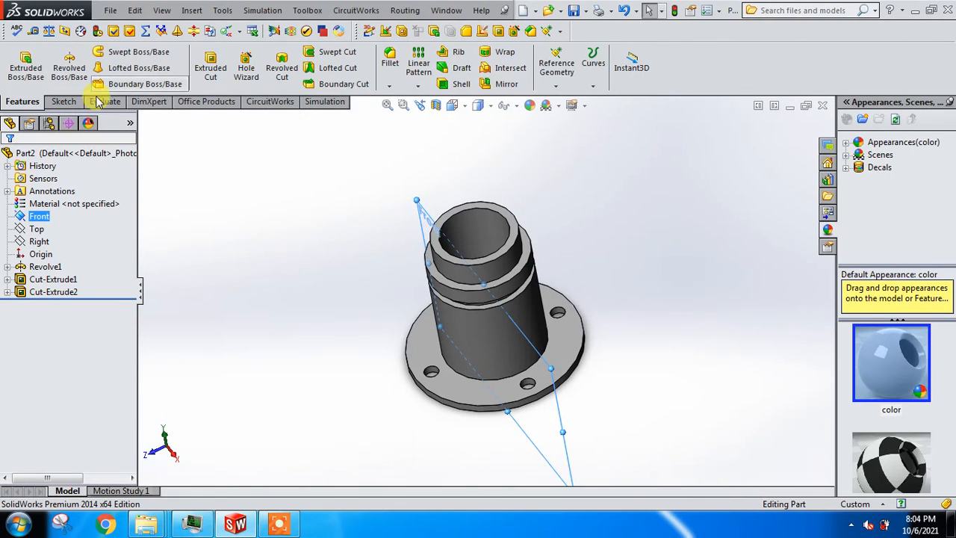
left_click(66, 101)
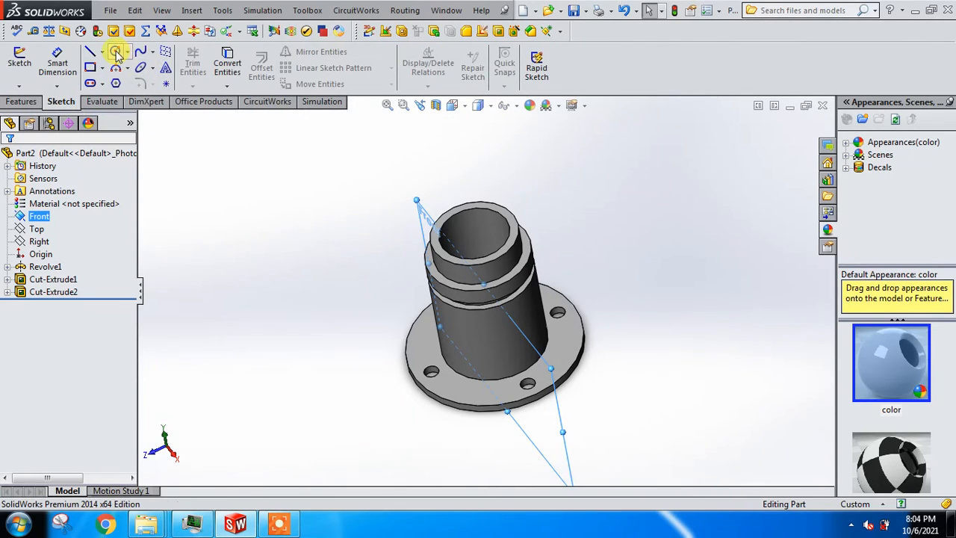
left_click(115, 52)
left_click(453, 106)
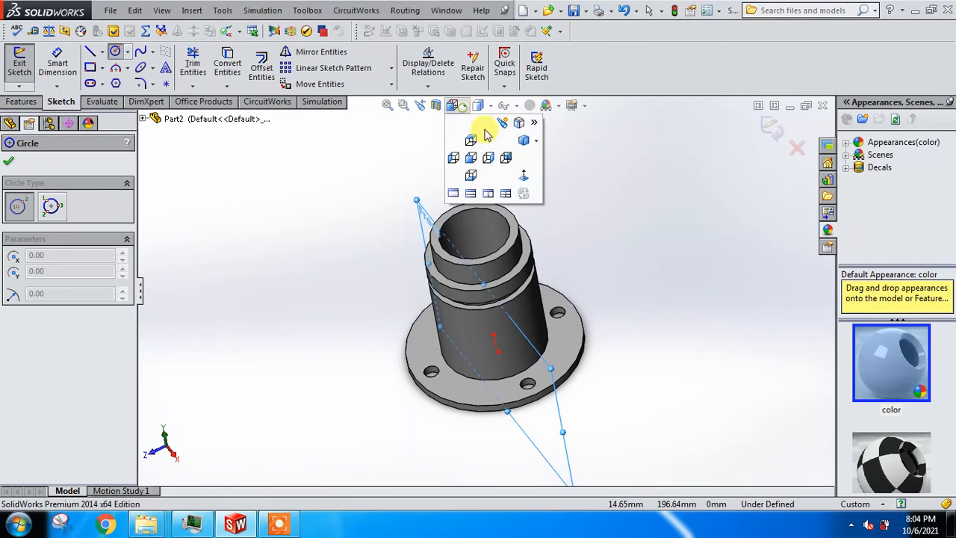
left_click(523, 176)
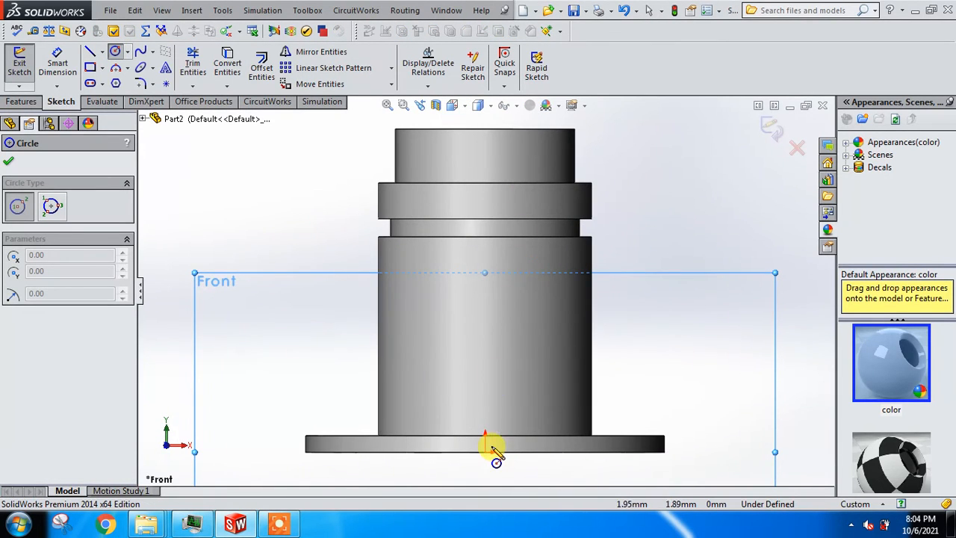
left_click(479, 318)
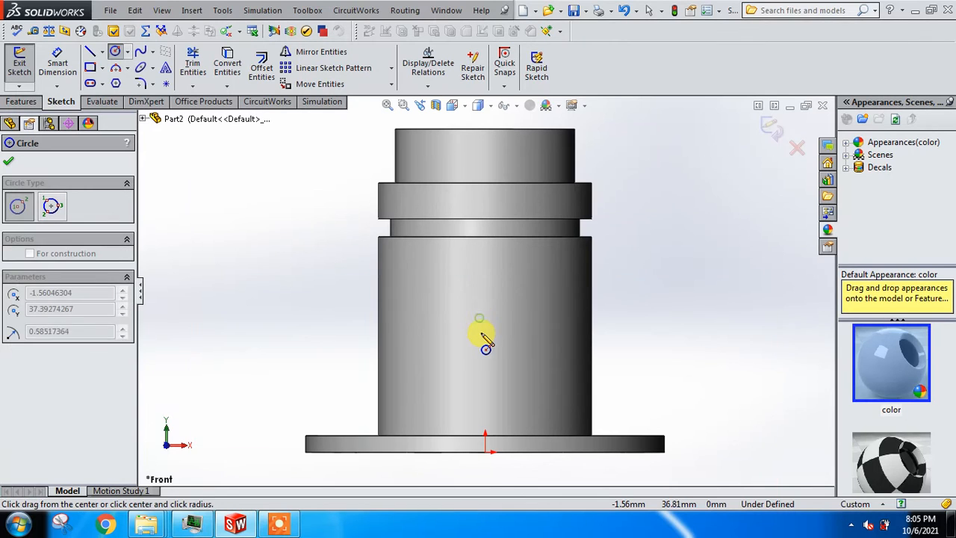
left_click(492, 331)
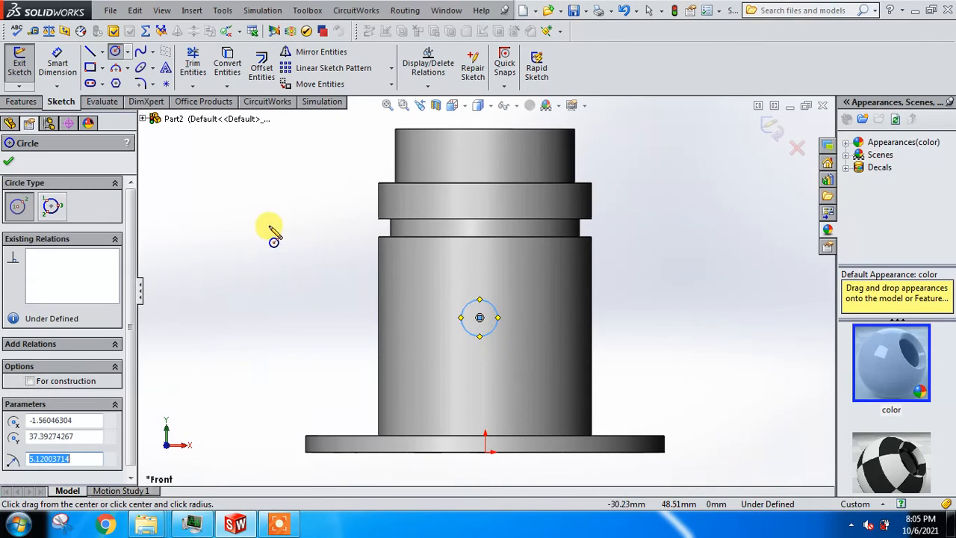
Dimension the horizontal distance between the circle's centre and the origin as 0
left_click(57, 66)
left_click(479, 318)
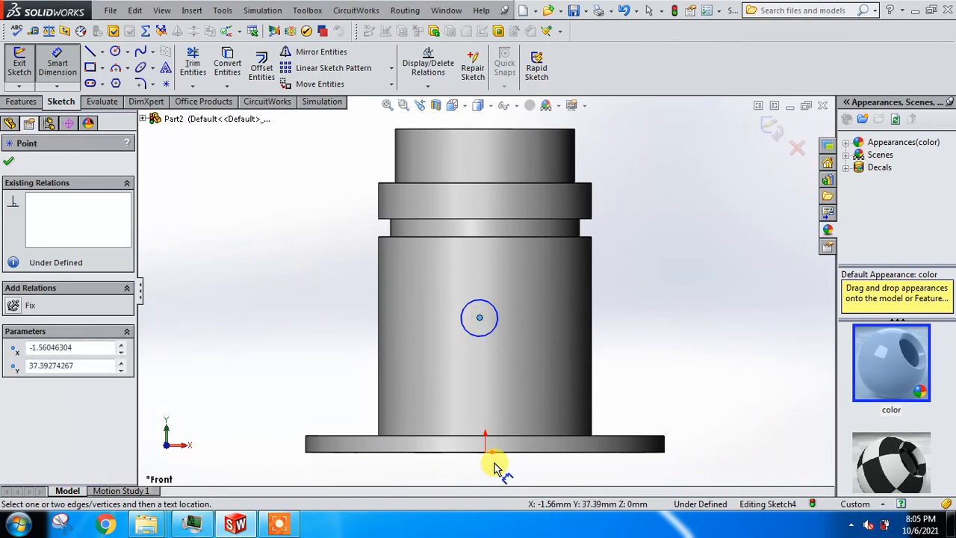
left_click(486, 453)
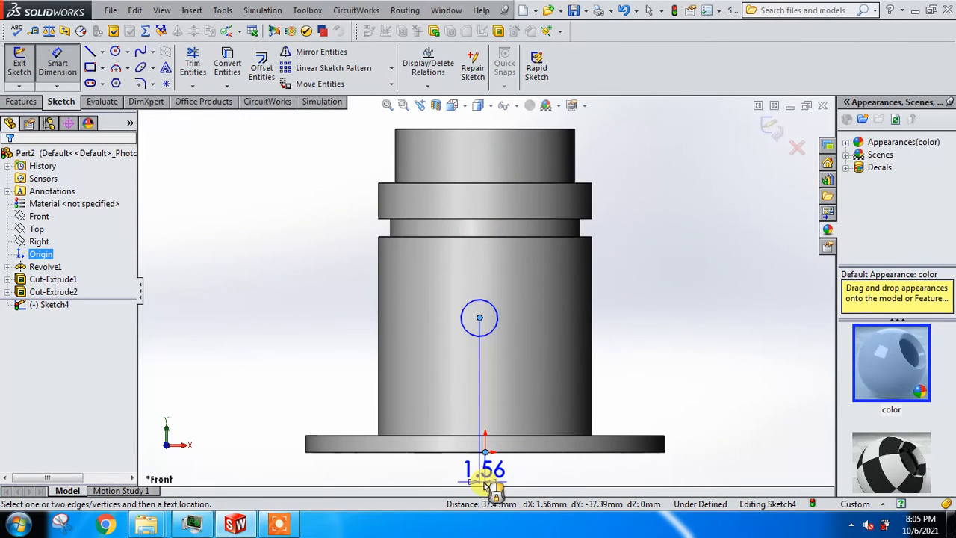
left_click(485, 484)
left_click(486, 484)
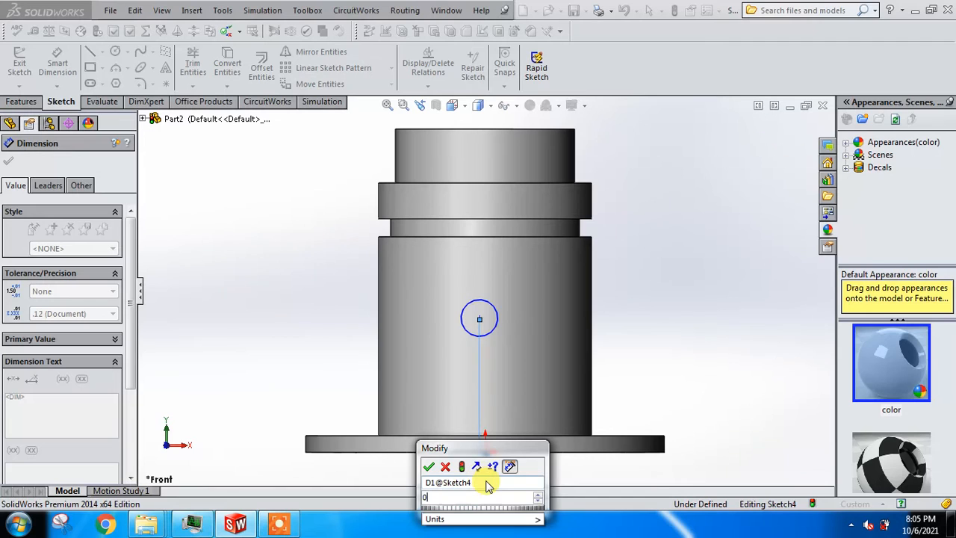
key("Return")
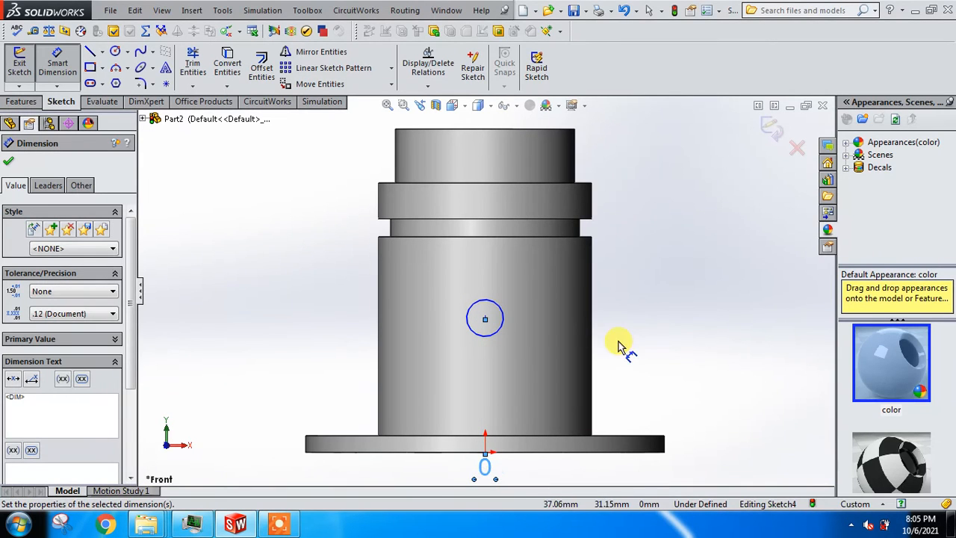
Dimension the circle on the main cylinder with a diameter of 6 mm
left_click(503, 321)
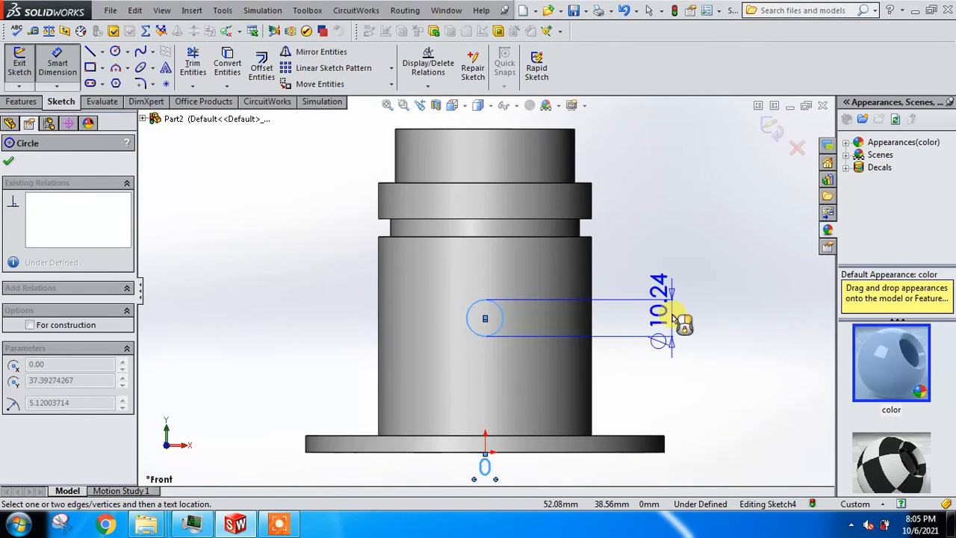
left_click(672, 318)
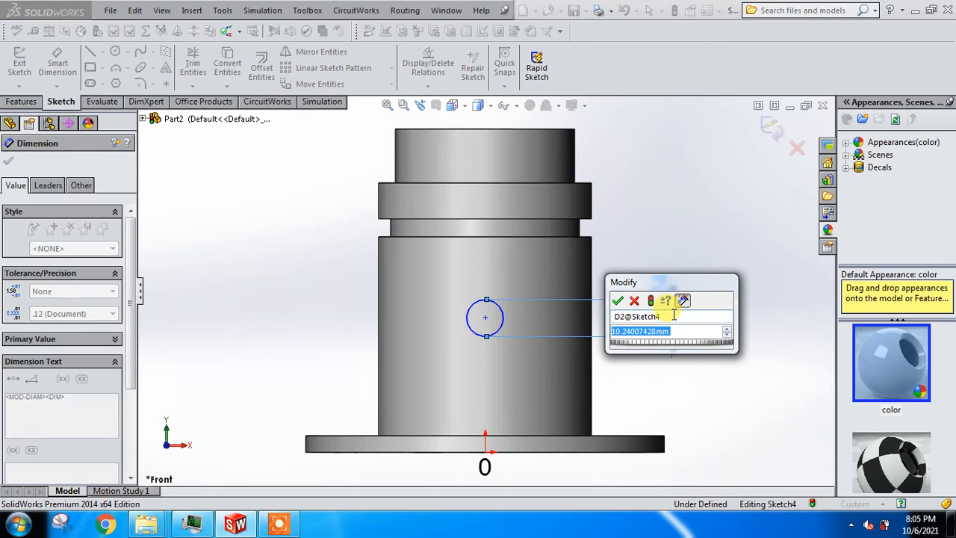
type("6")
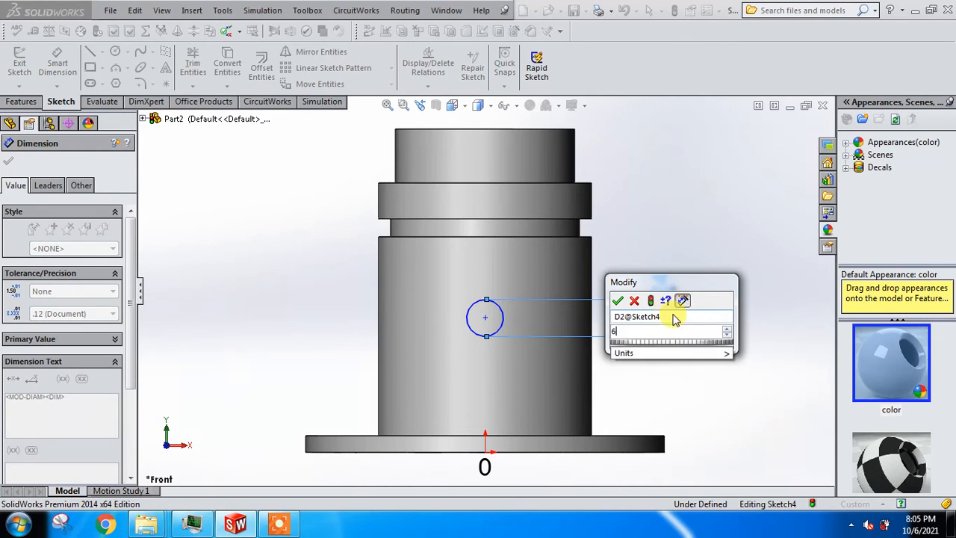
key("Return")
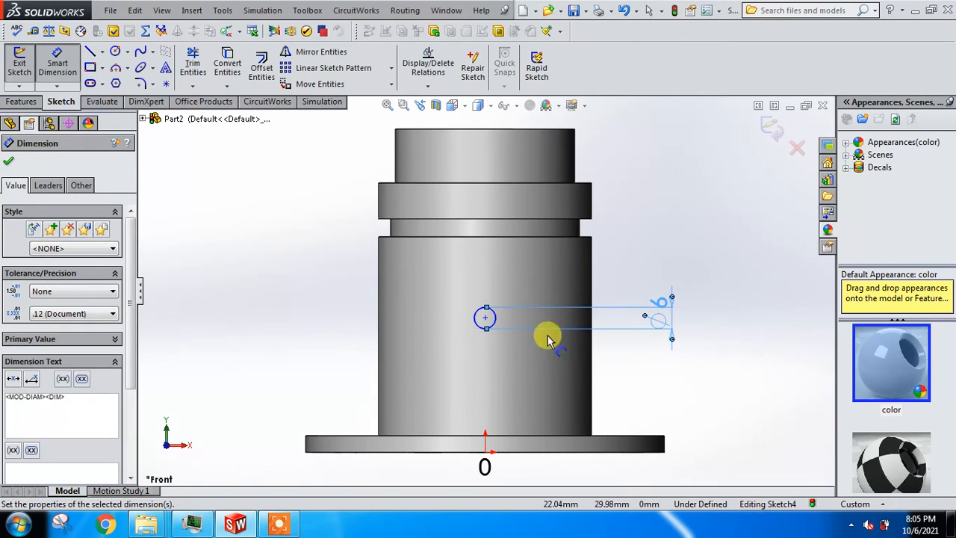
Dimension the vertical distance between the 6 mm circle's centre and the origin as 30 mm
left_click(484, 317)
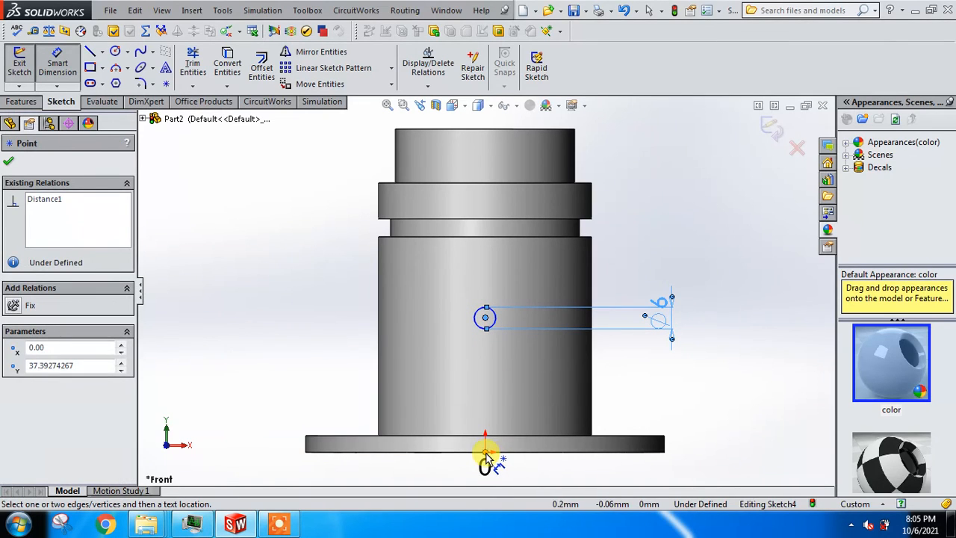
left_click(486, 450)
left_click(533, 398)
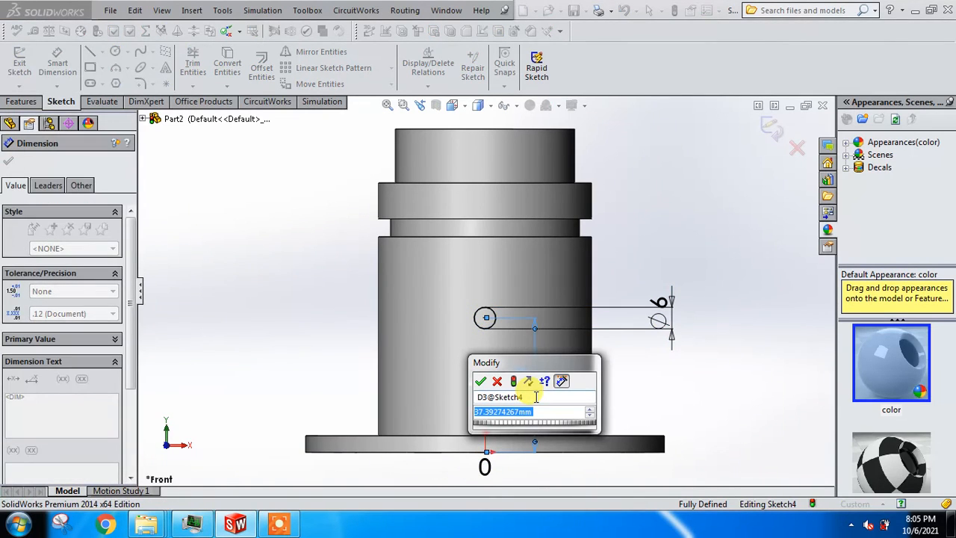
type("3")
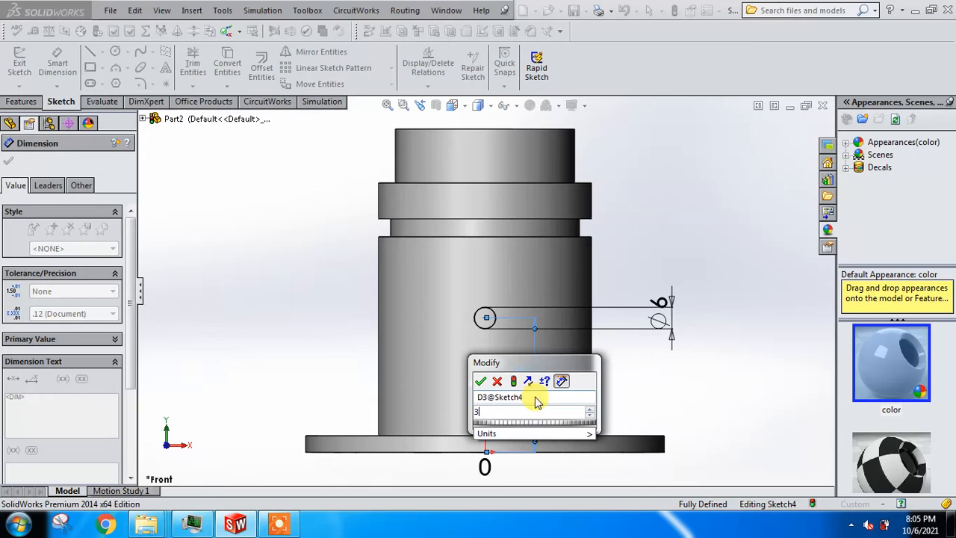
type("0")
key("Return")
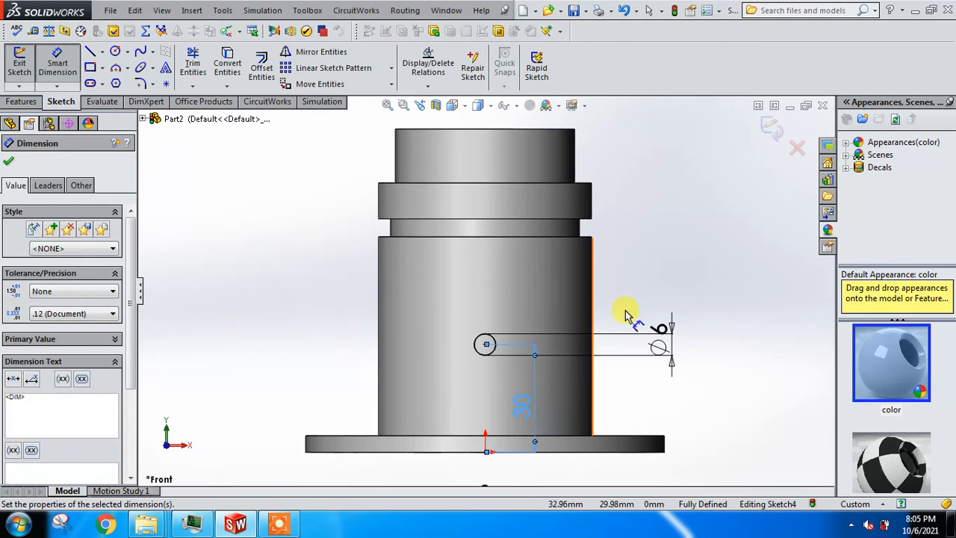
left_click(11, 163)
Cut the 6 mm circle through the cylinder with an Extruded Cut, Blind 81 mm in Direction 1 and Through All in Direction 2
key("ctrl+7")
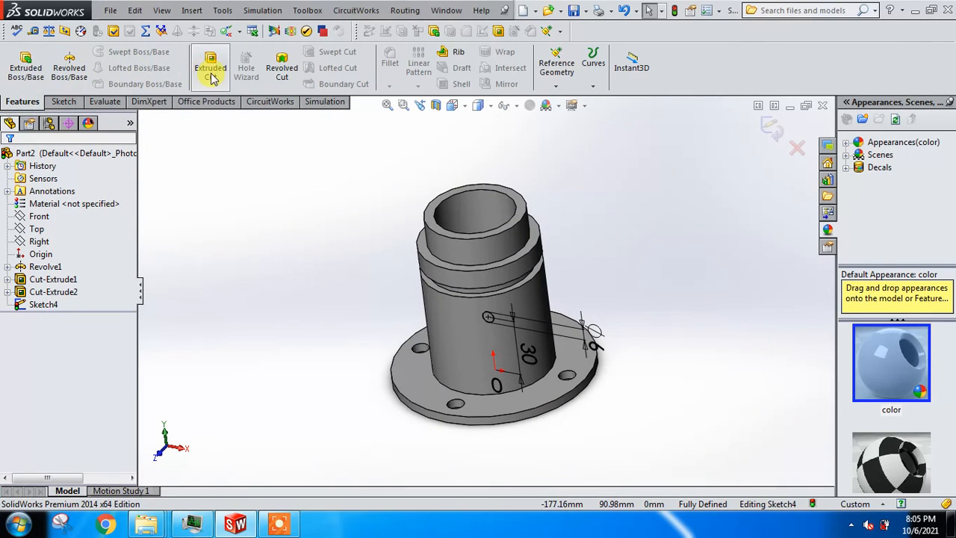
left_click(211, 69)
left_click(93, 242)
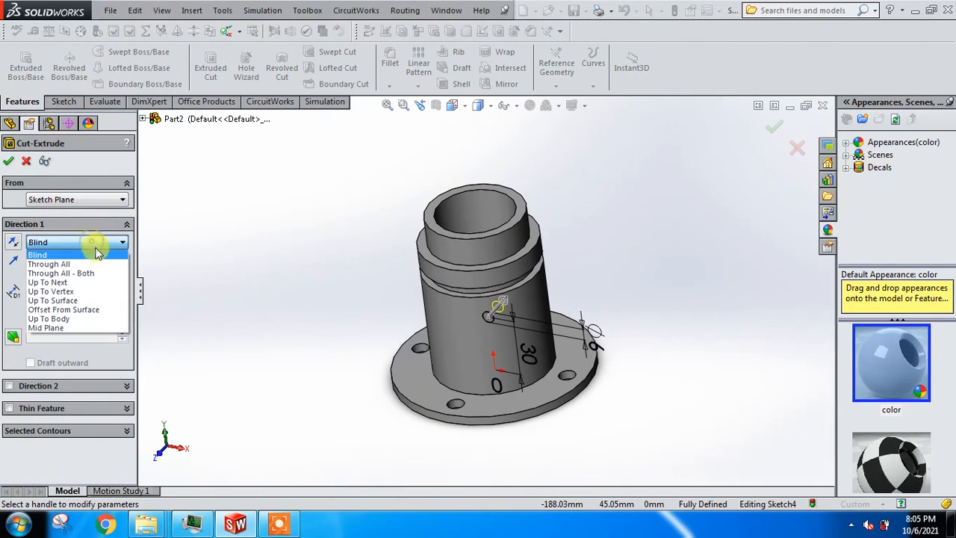
left_click(96, 270)
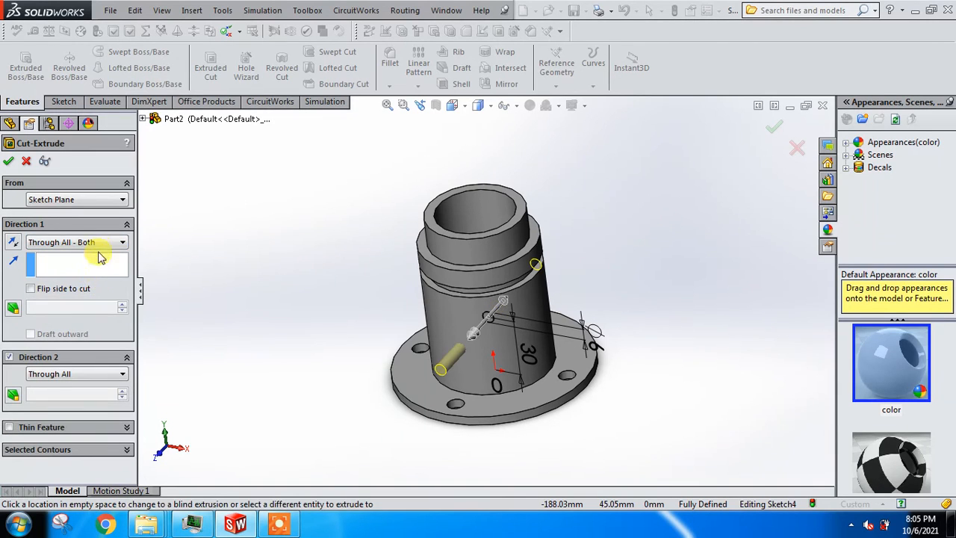
left_click(93, 242)
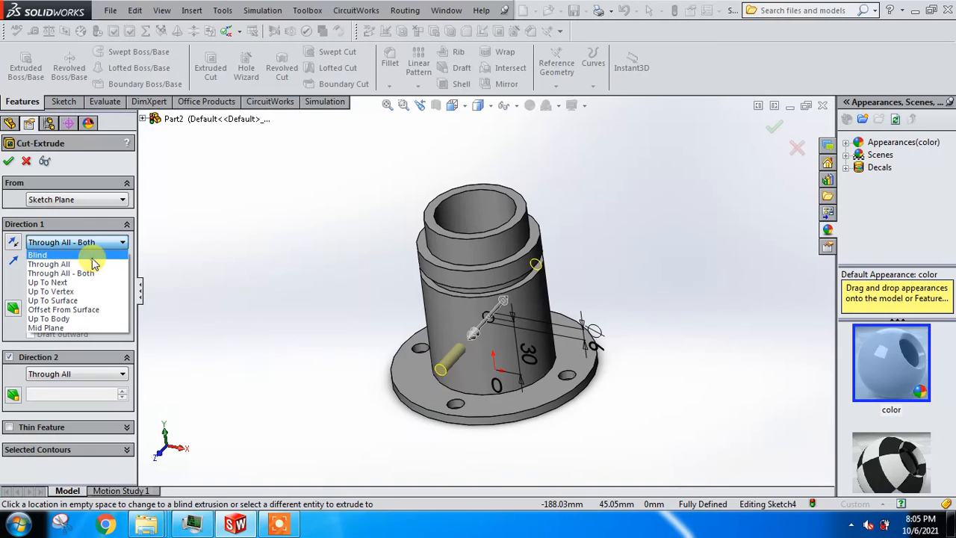
left_click(41, 255)
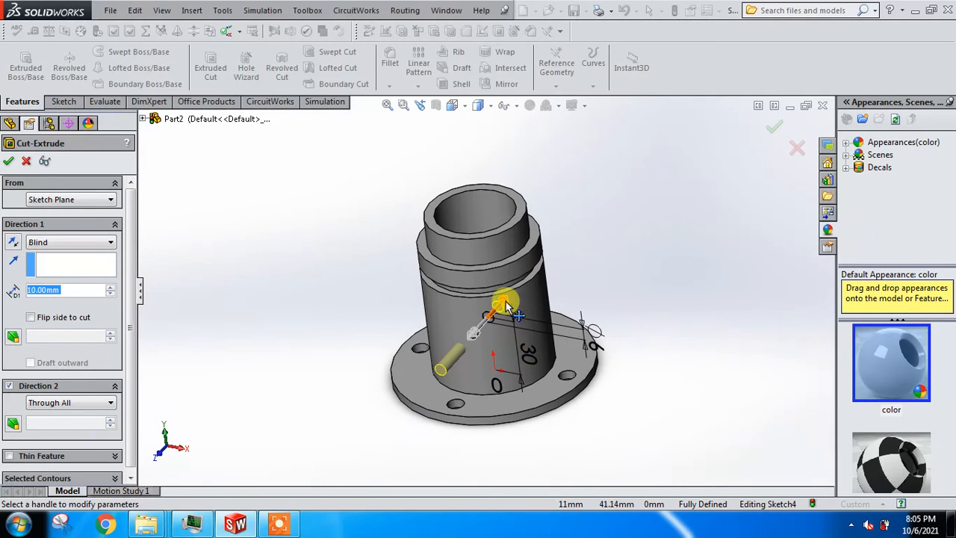
left_click_drag(506, 306, 613, 223)
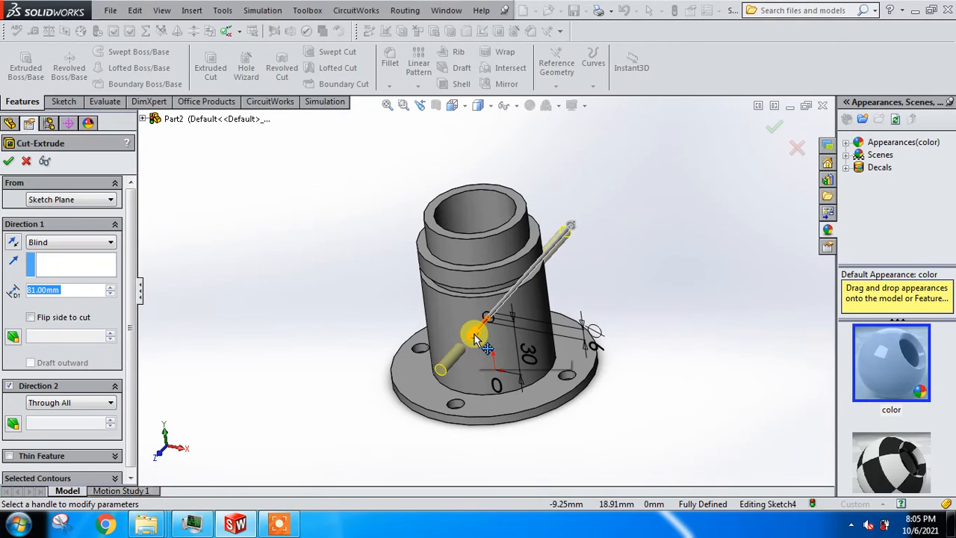
middle_click_drag(478, 338, 527, 301)
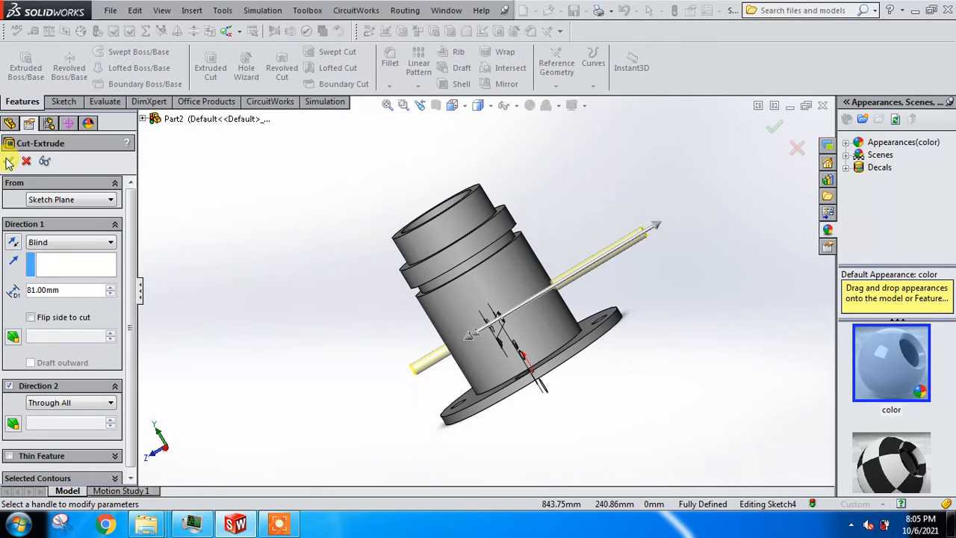
left_click(9, 162)
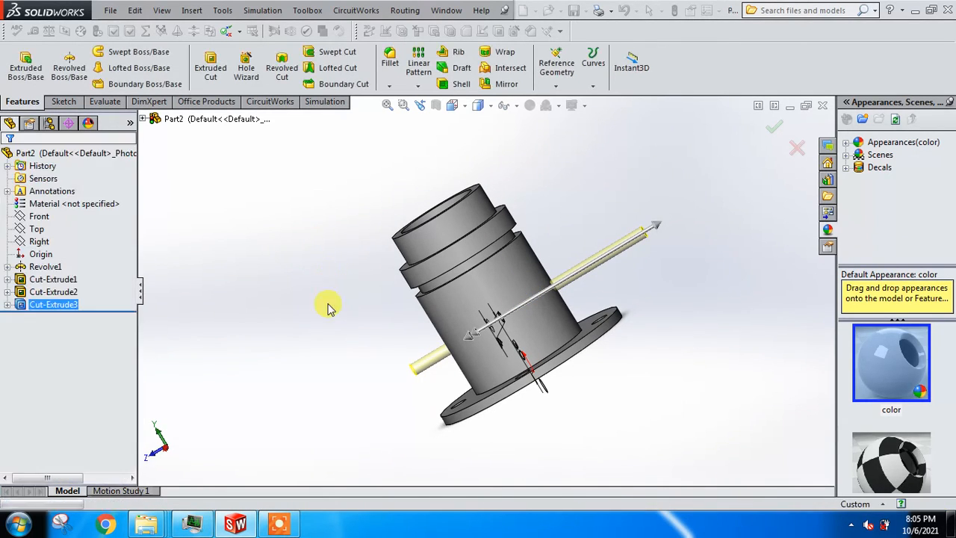
Start a circular pattern with the flange's outer cylindrical face as the pattern axis
middle_click_drag(393, 311, 386, 375)
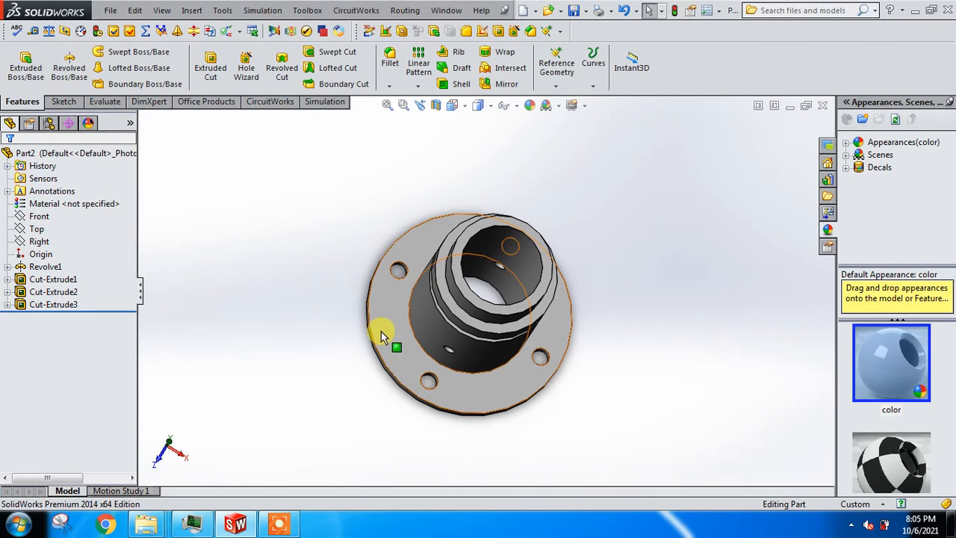
middle_click_drag(303, 262, 294, 266)
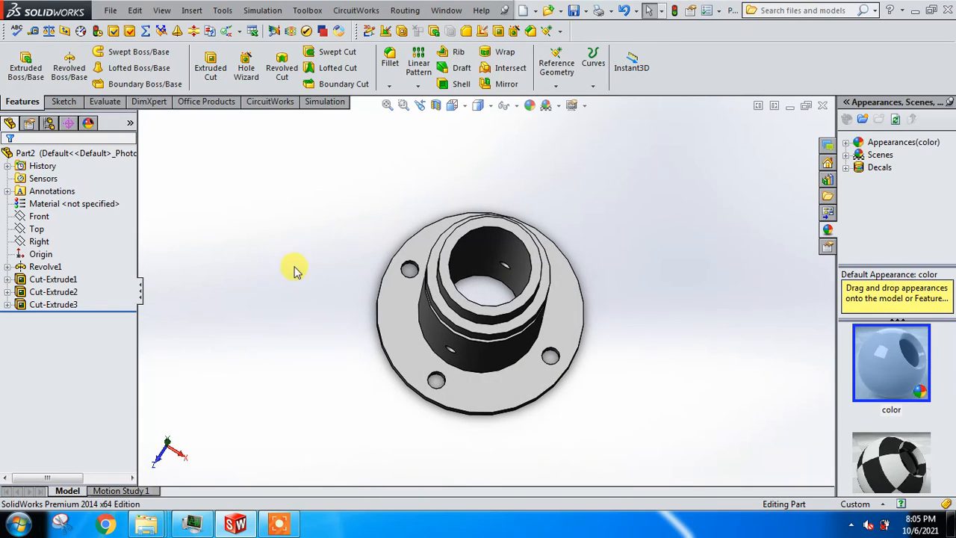
left_click(418, 85)
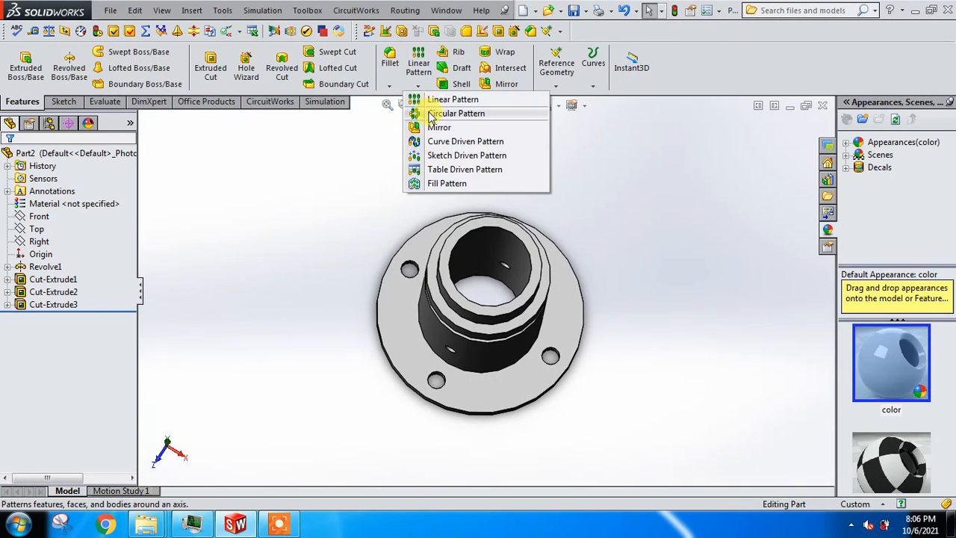
left_click(448, 113)
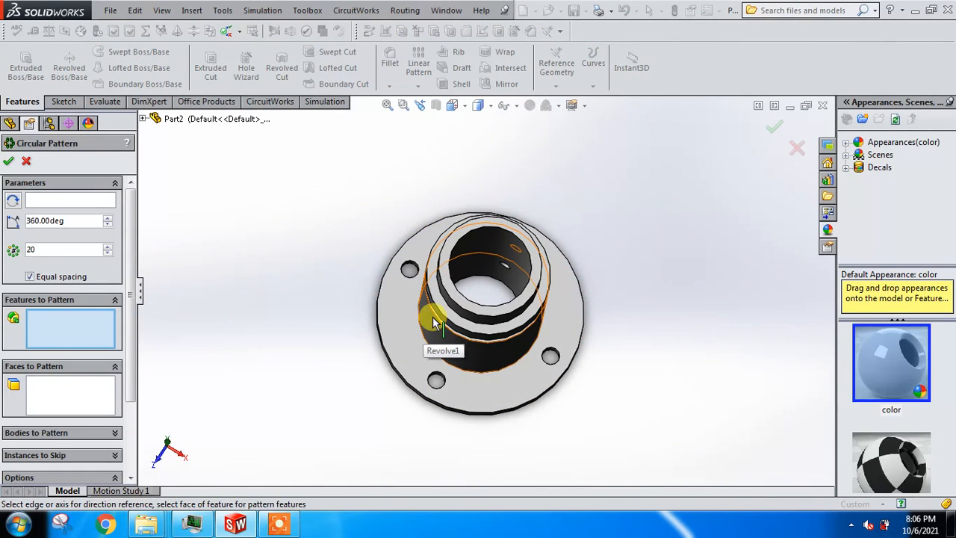
left_click(432, 329)
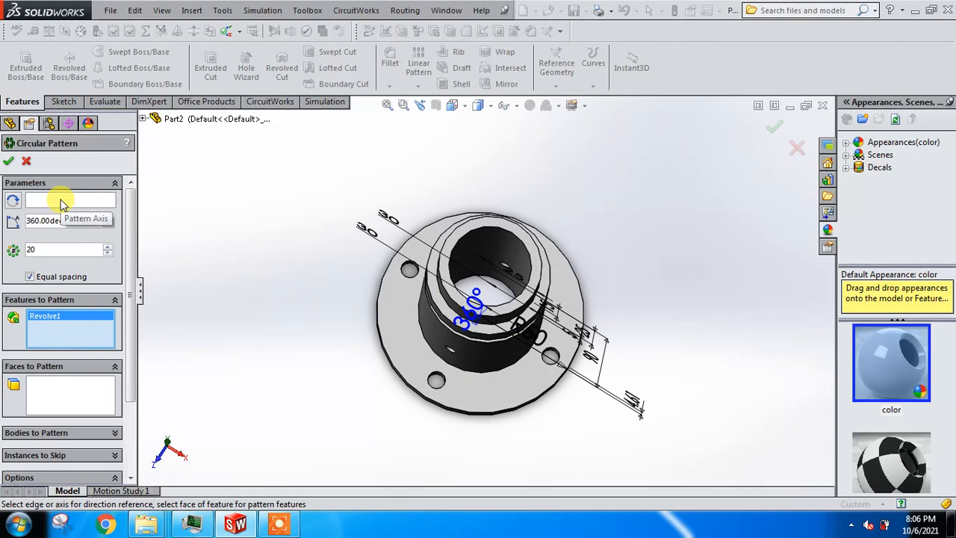
right_click(85, 322)
left_click(142, 326)
left_click(71, 200)
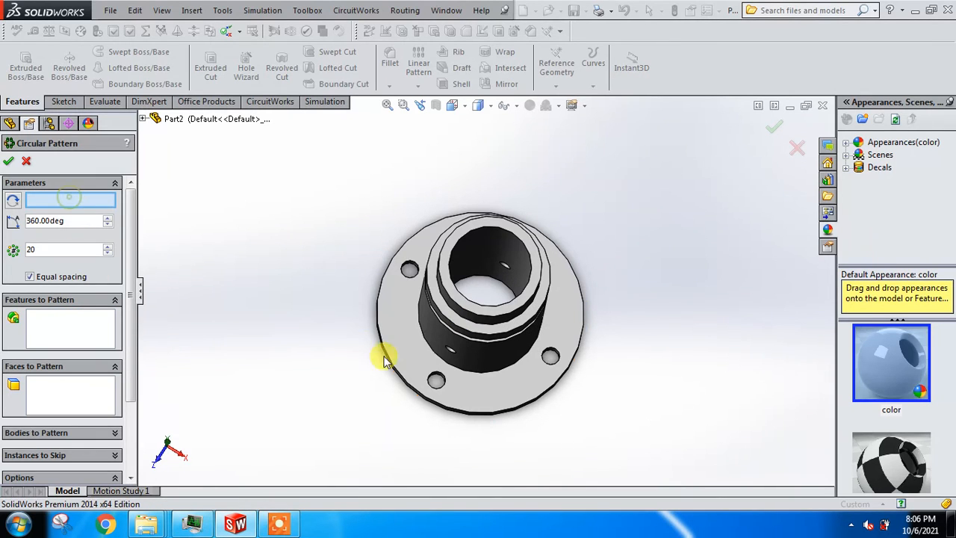
middle_click_drag(424, 359, 424, 334)
scroll(403, 384, "down", 3)
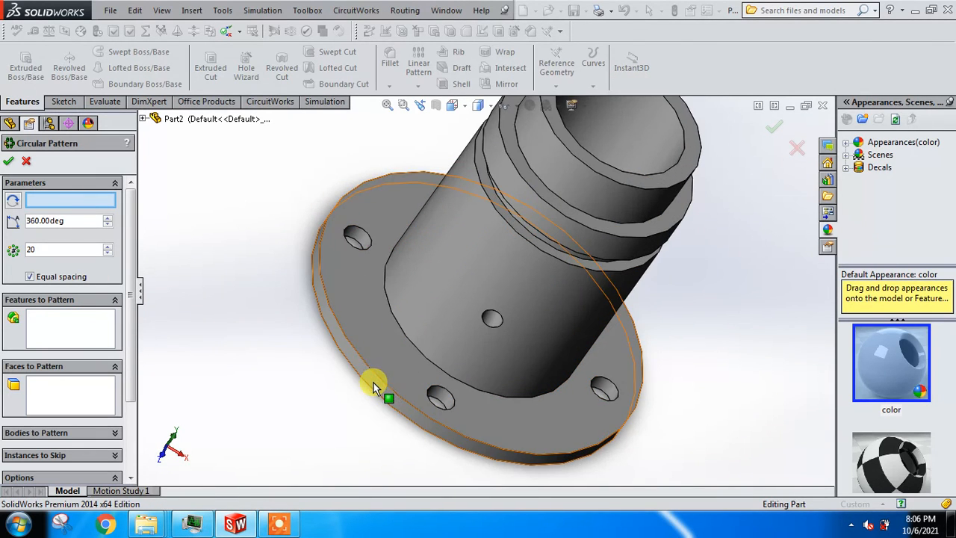
left_click(374, 383)
middle_click_drag(267, 326, 173, 336)
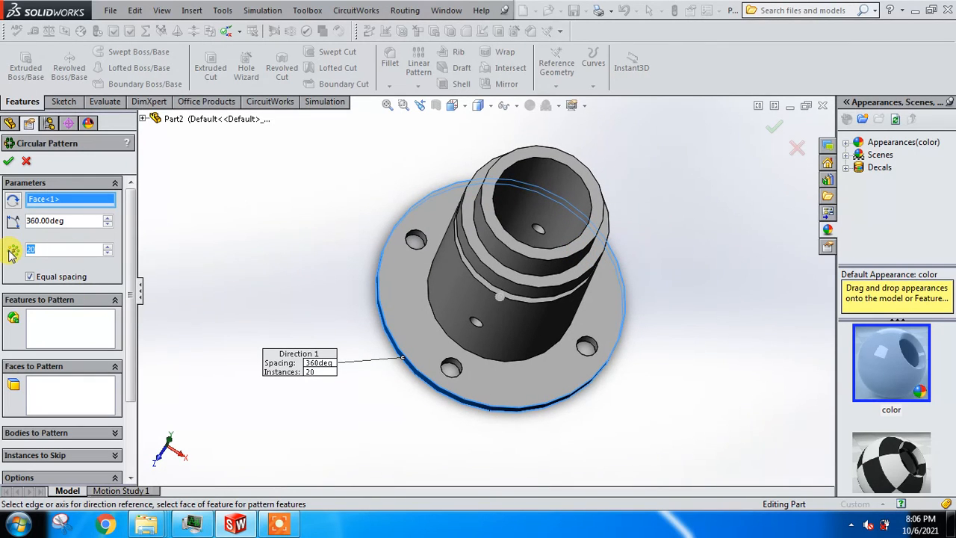
Set the circular pattern to 2 instances and choose the 6 mm cross-hole cut as the feature to pattern
type("2")
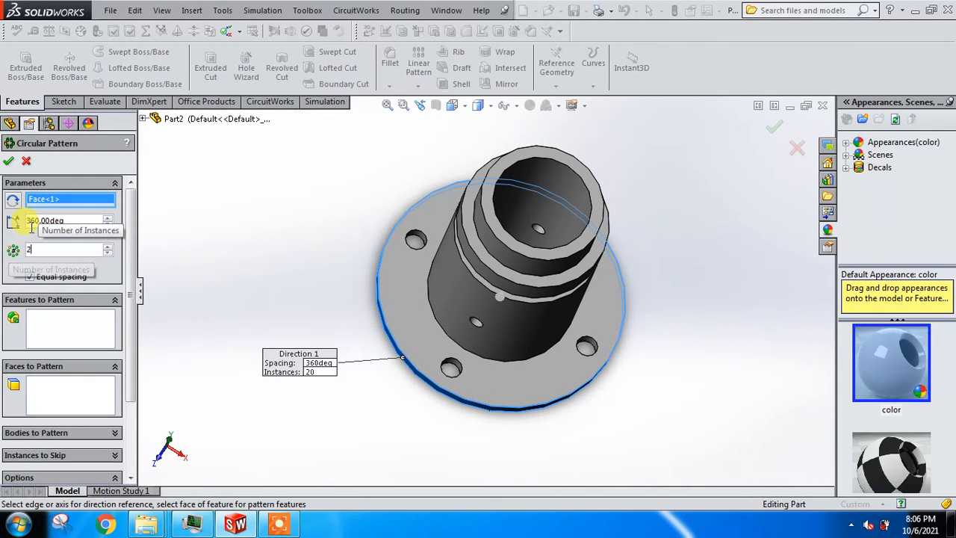
left_click(108, 322)
scroll(213, 321, "down", 3)
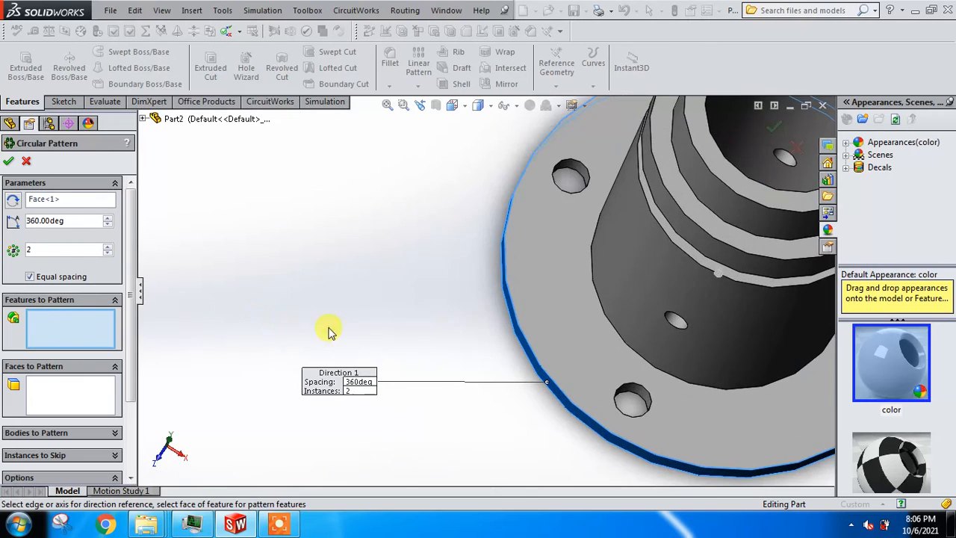
left_click(679, 322)
scroll(597, 338, "up", 3)
scroll(482, 292, "up", 1)
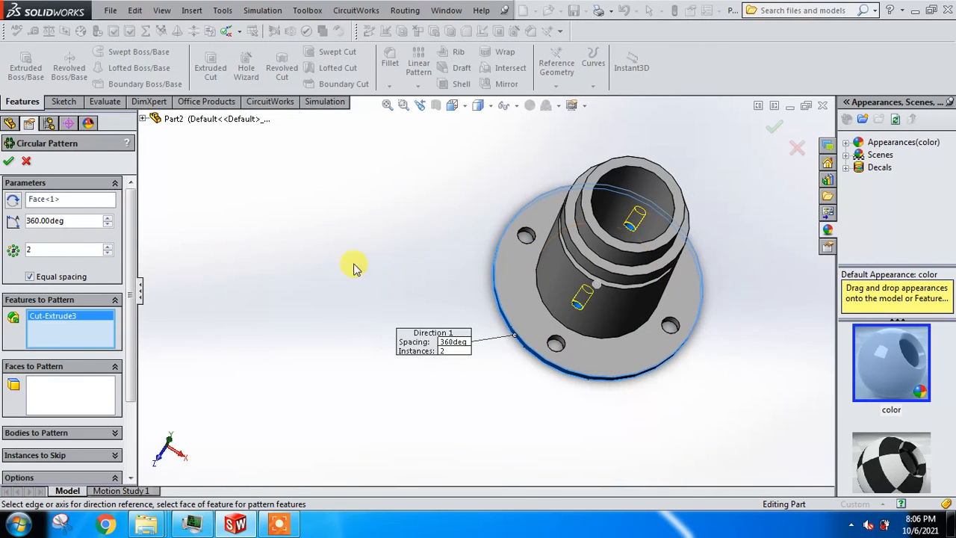
left_click(108, 246)
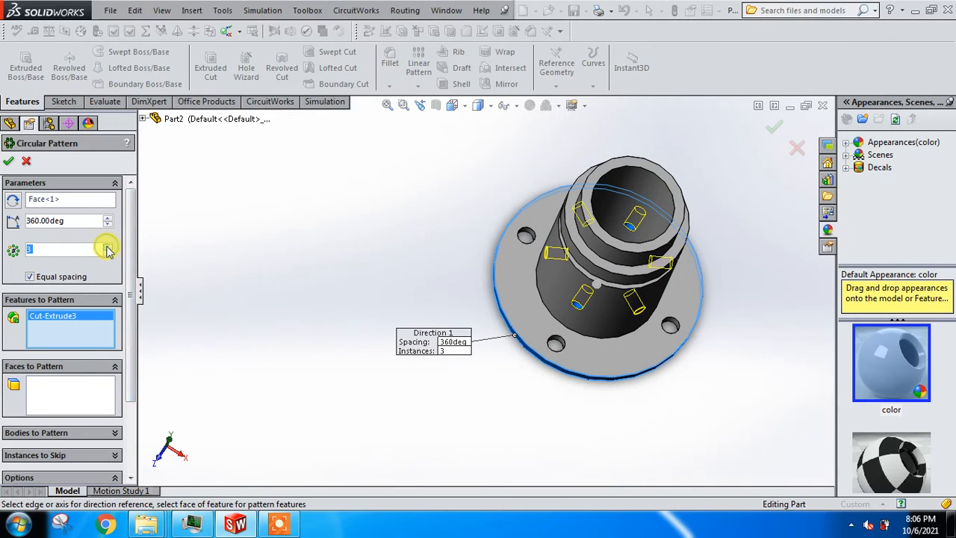
left_click(107, 254)
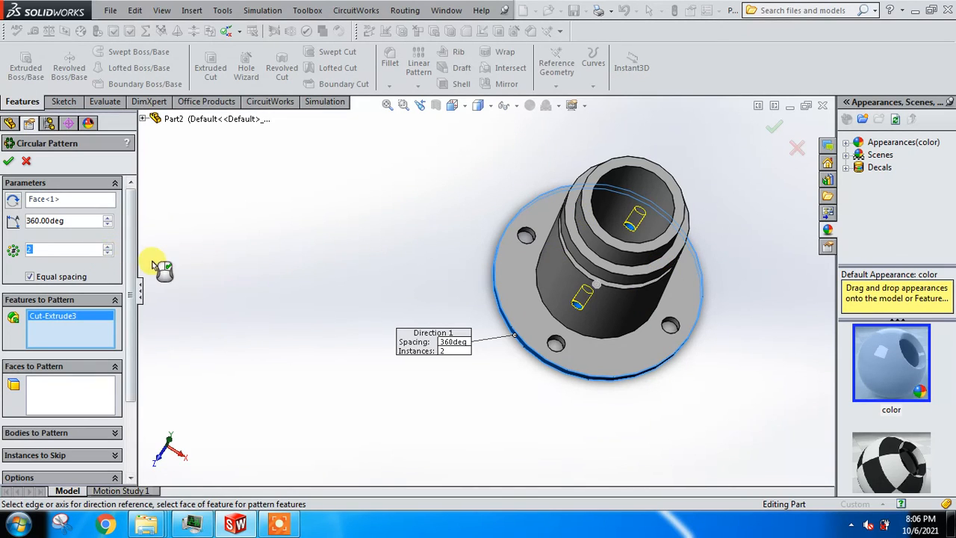
Set the circular pattern's angle to 90 degrees and create the pattern
left_click(107, 224)
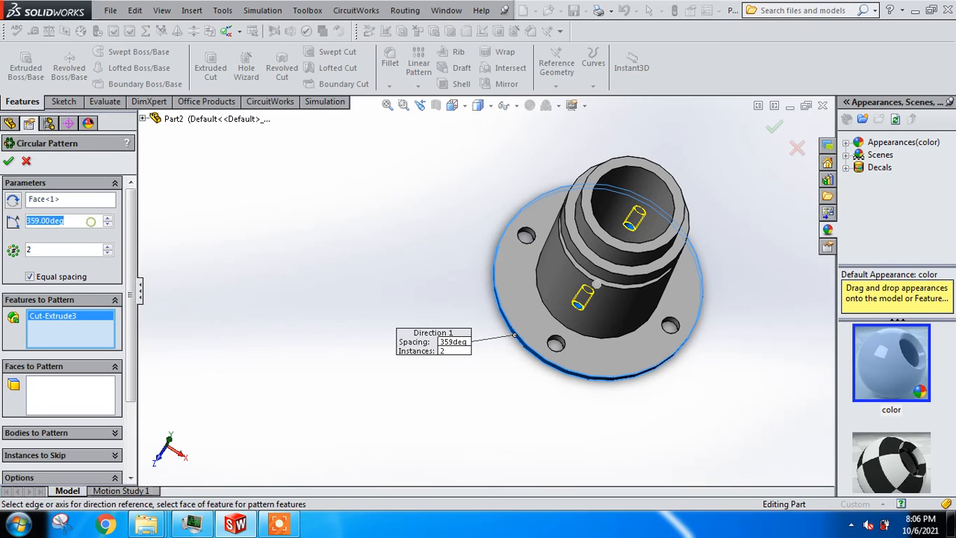
type("90")
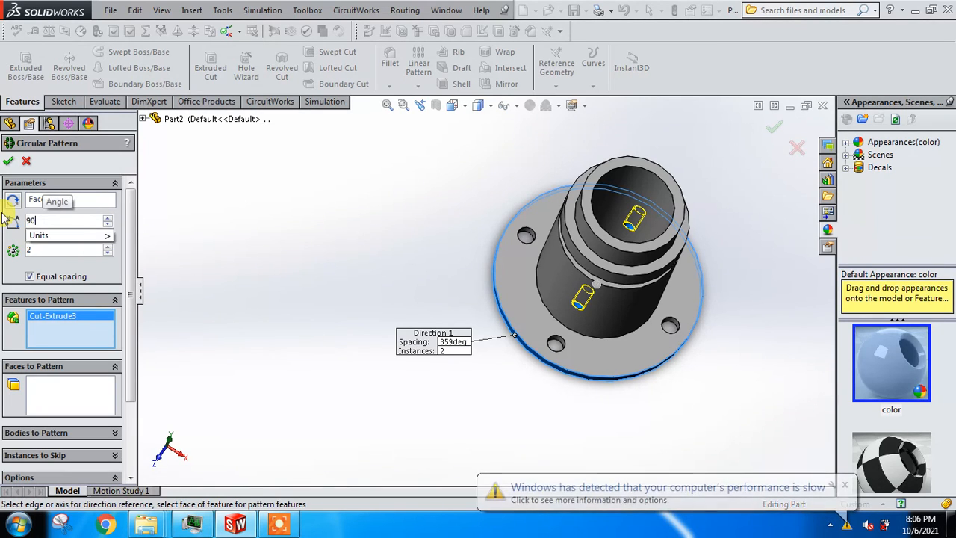
key("Return")
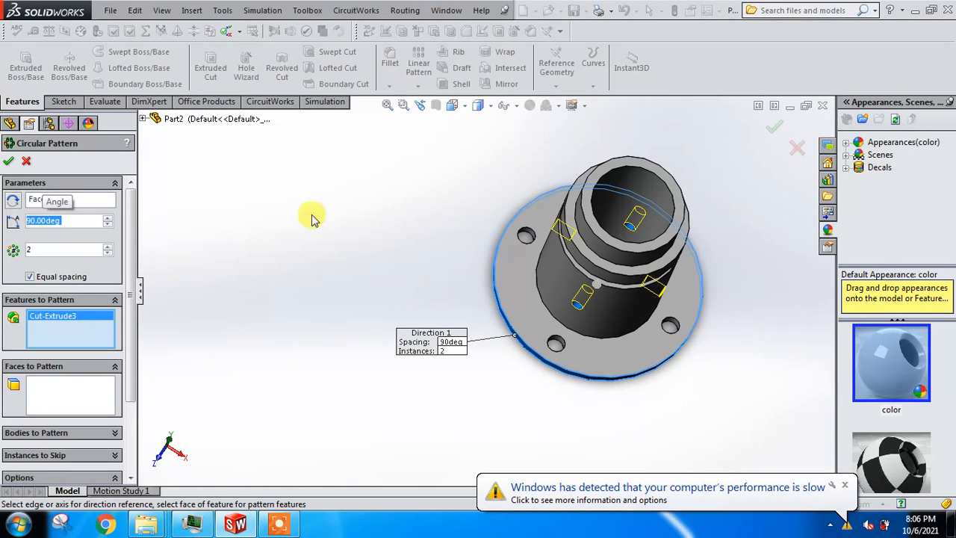
middle_click_drag(370, 236, 390, 271)
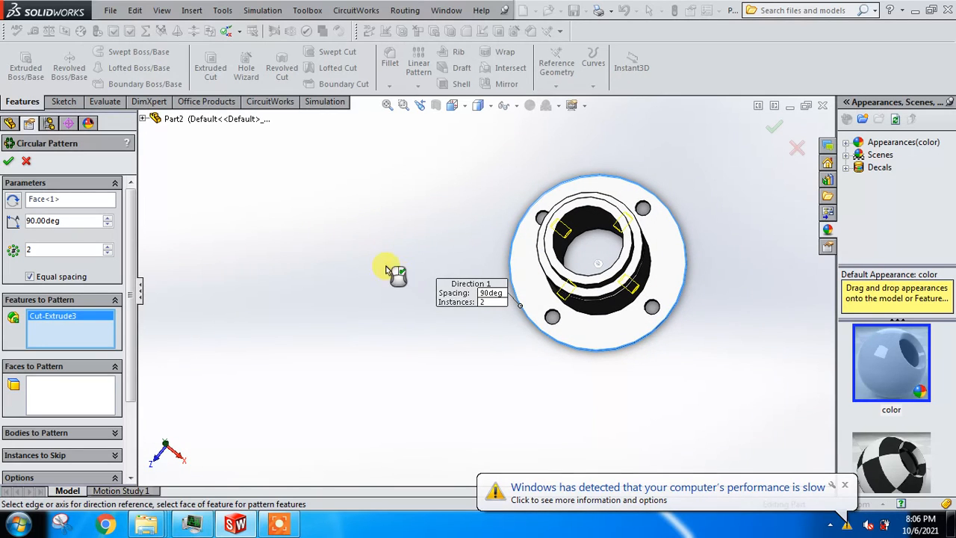
left_click(9, 164)
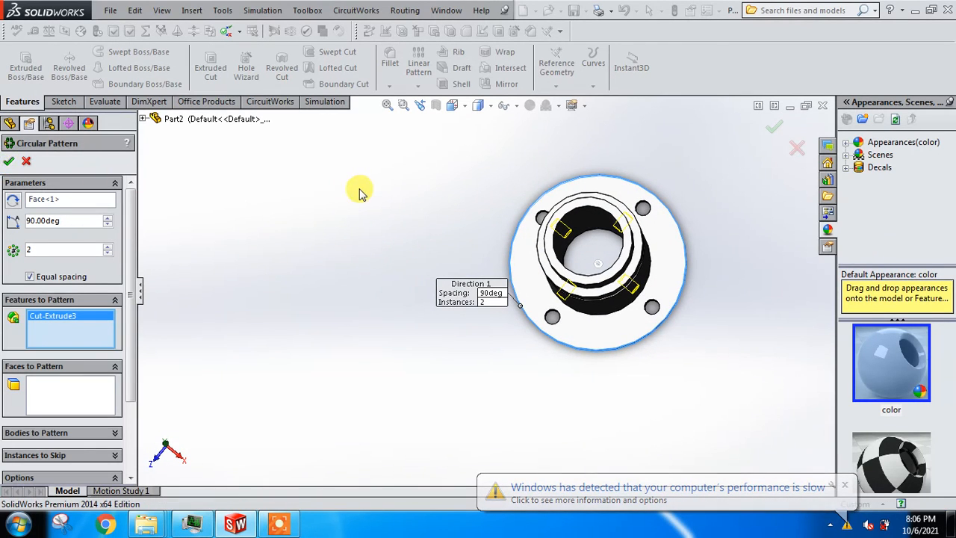
middle_click_drag(348, 187, 386, 187)
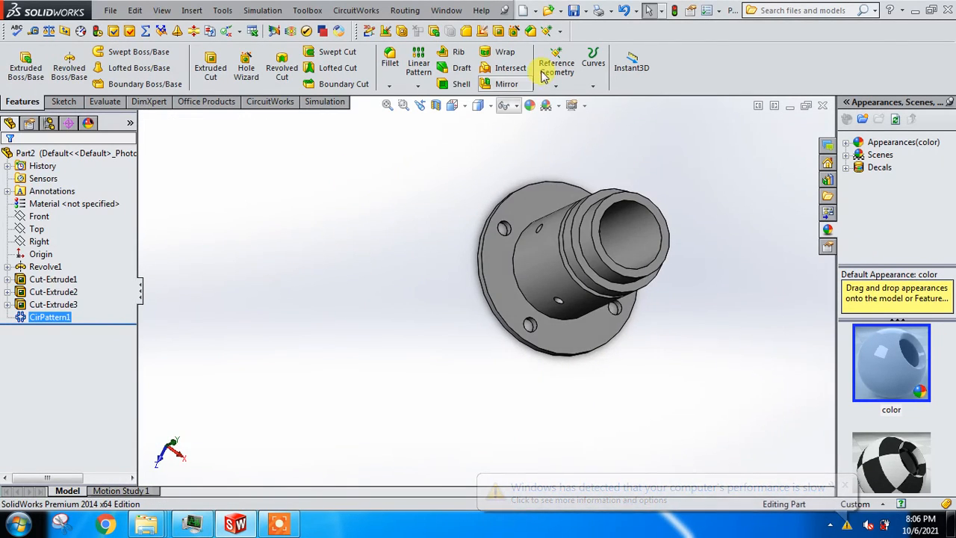
key("ctrl+s")
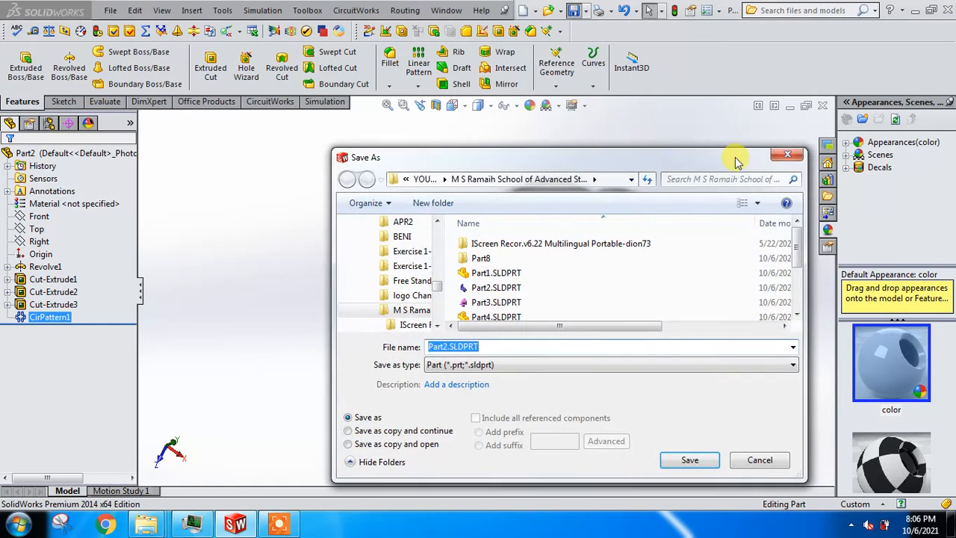
left_click(792, 159)
Apply a light red colour from the standard swatches to the whole part's appearance
left_click(453, 105)
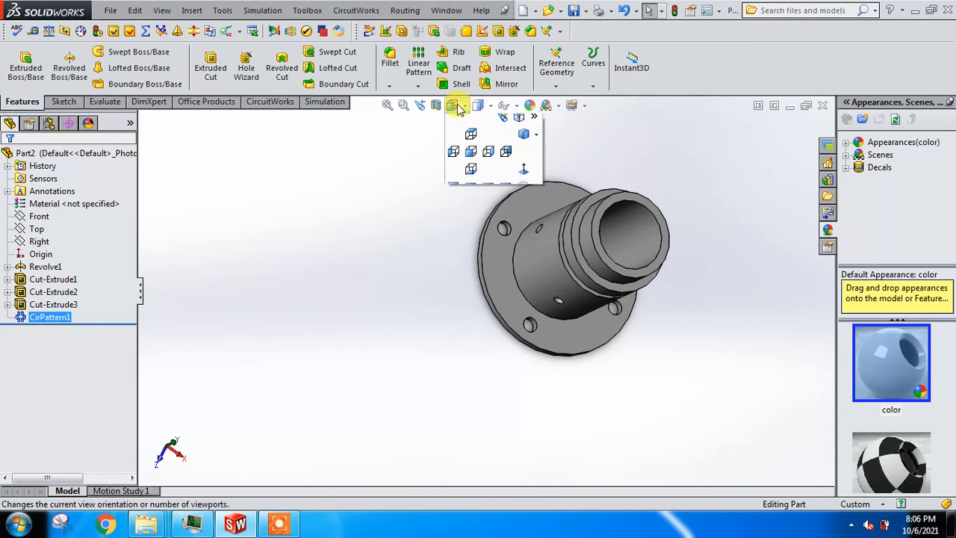
left_click(521, 144)
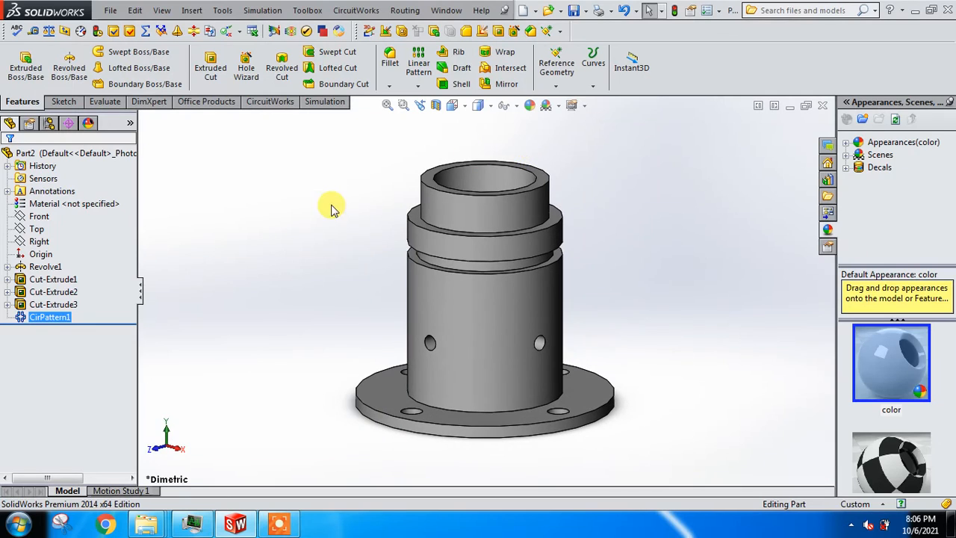
left_click(455, 108)
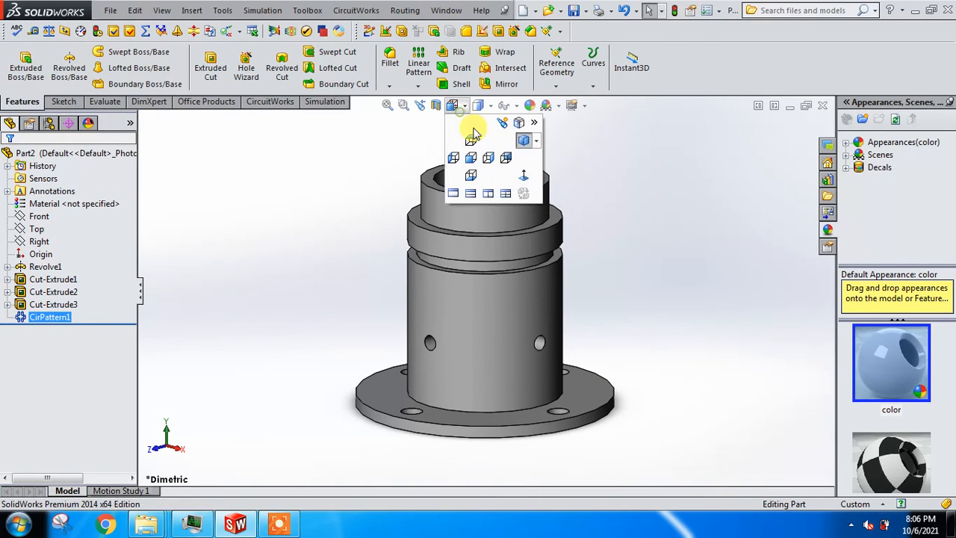
left_click(535, 140)
left_click(566, 183)
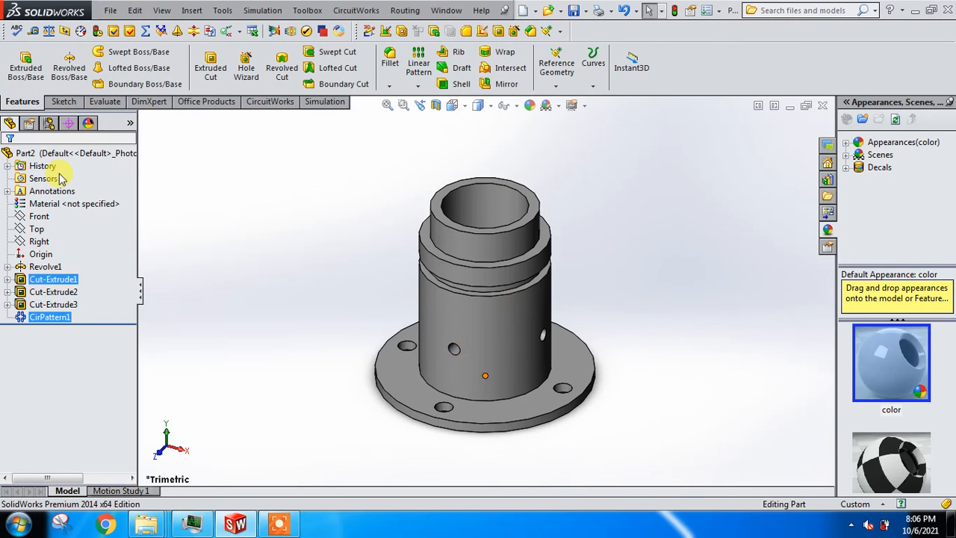
right_click(514, 337)
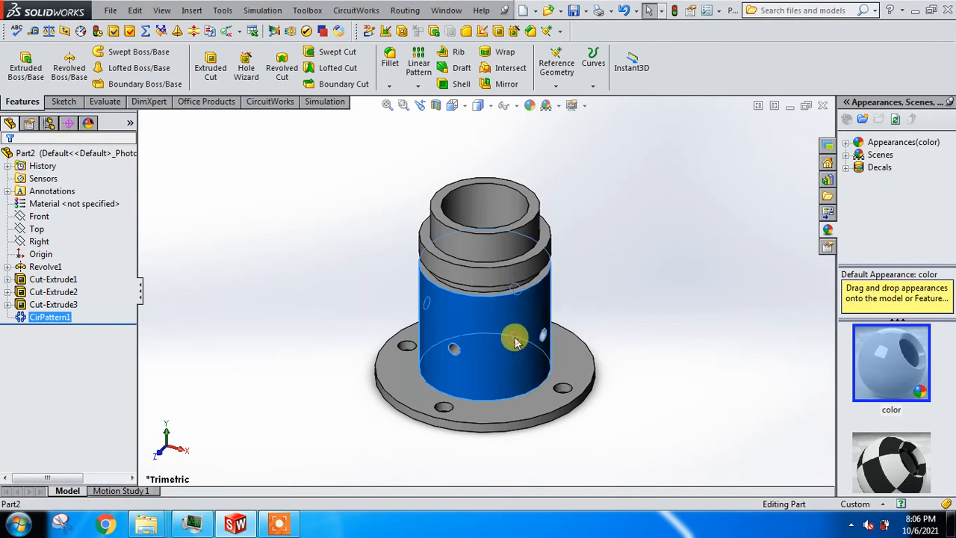
left_click(601, 236)
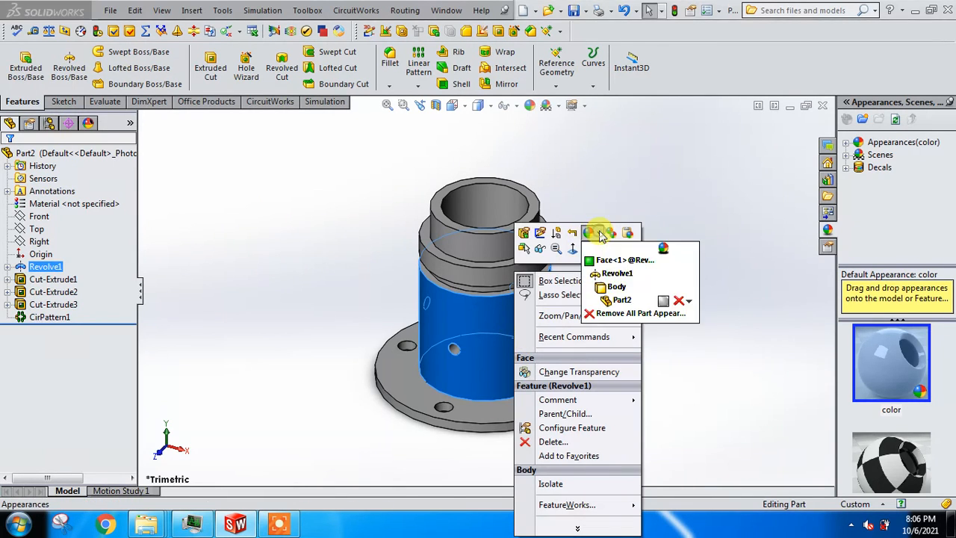
left_click(621, 300)
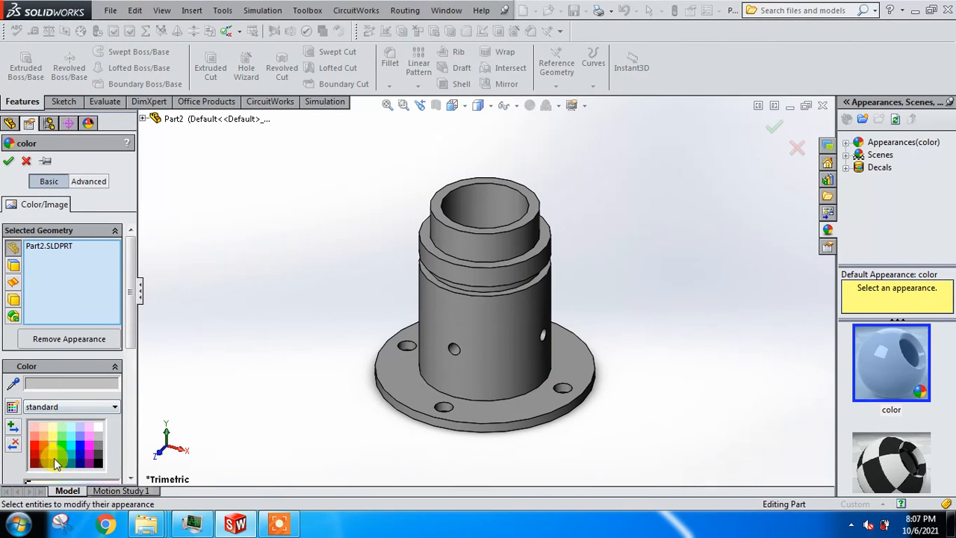
left_click(34, 446)
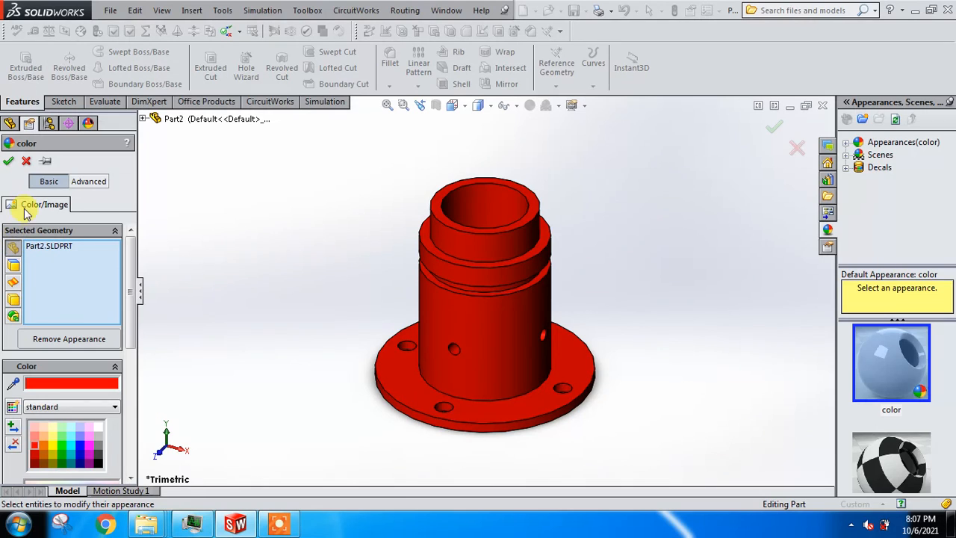
left_click(34, 435)
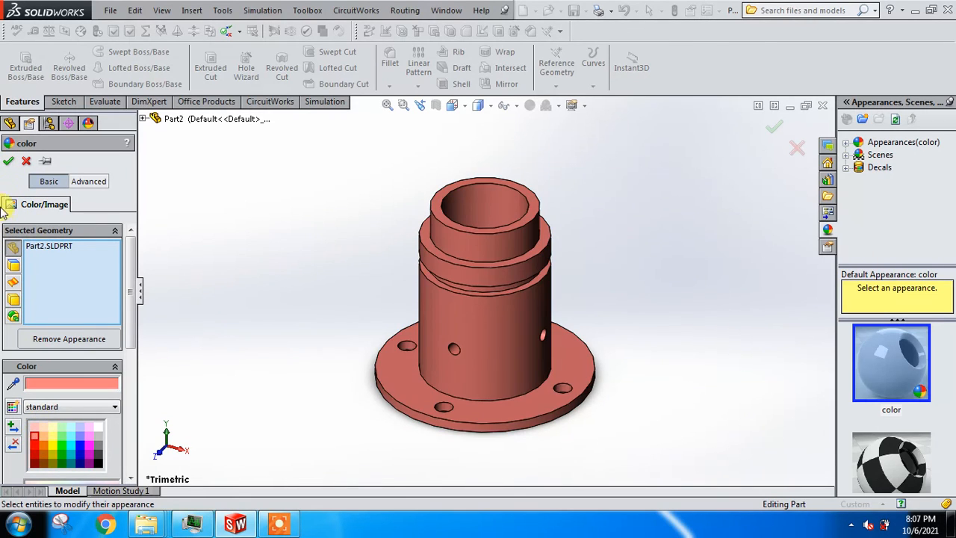
left_click(8, 162)
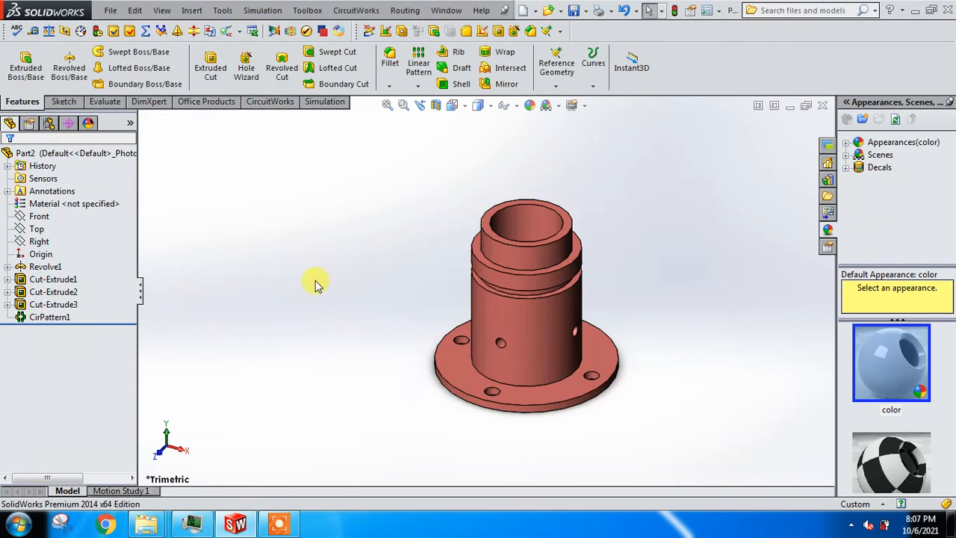
Examine the part's interior with temporary section views on the Front, Top and Right planes, including the Front section viewed head-on
left_click(437, 106)
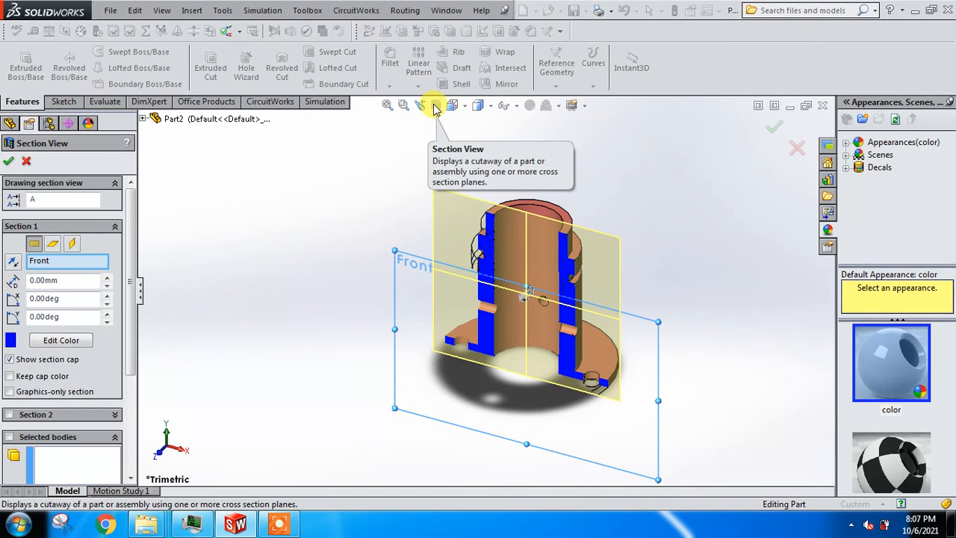
left_click(490, 109)
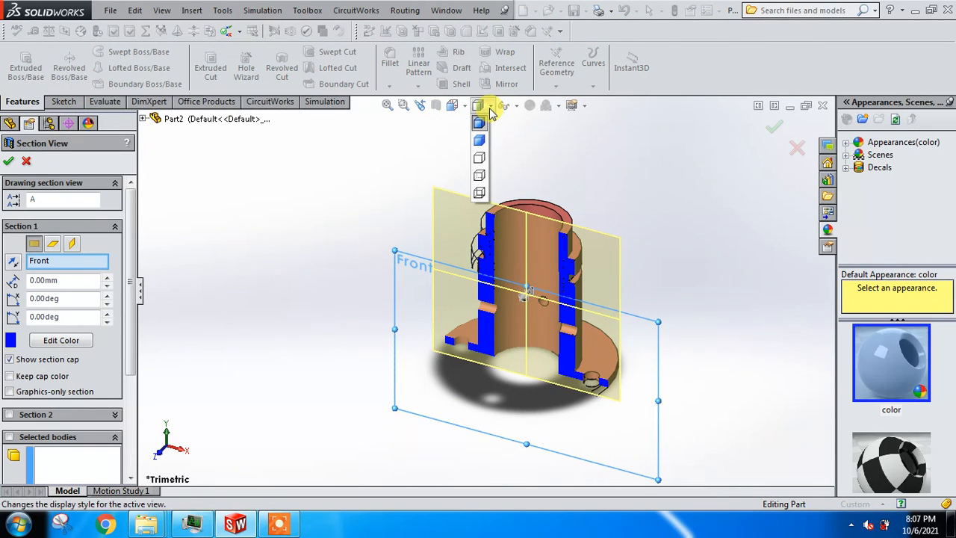
left_click(467, 109)
left_click(467, 109)
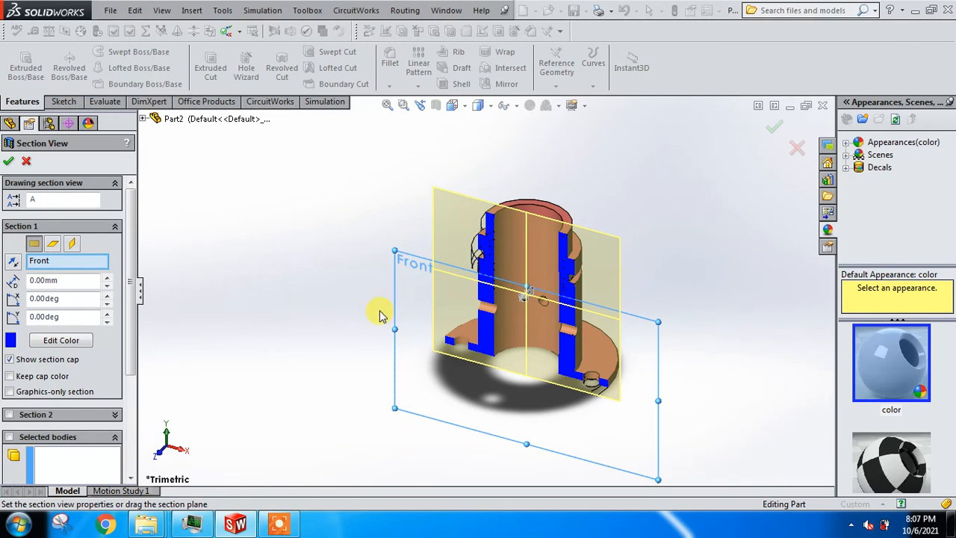
left_click(54, 245)
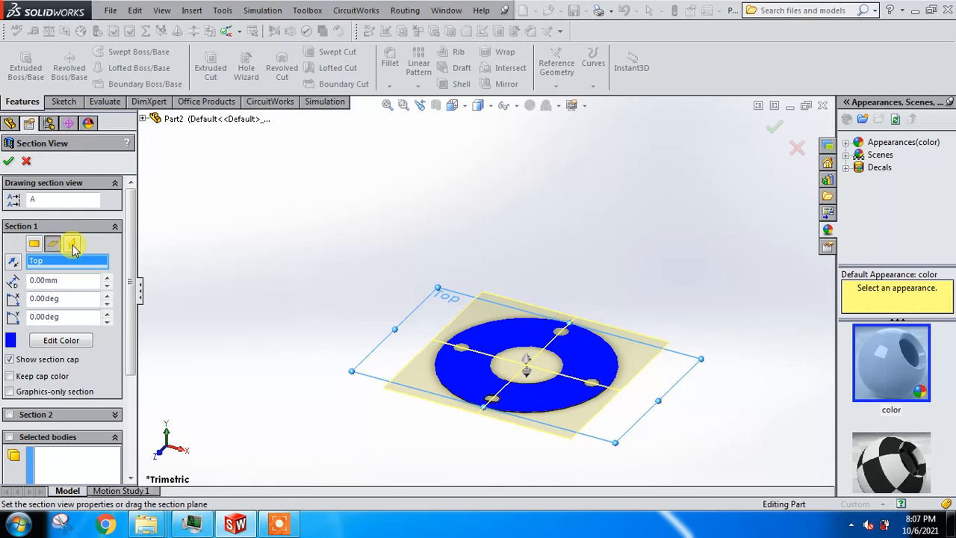
left_click(71, 244)
left_click(33, 243)
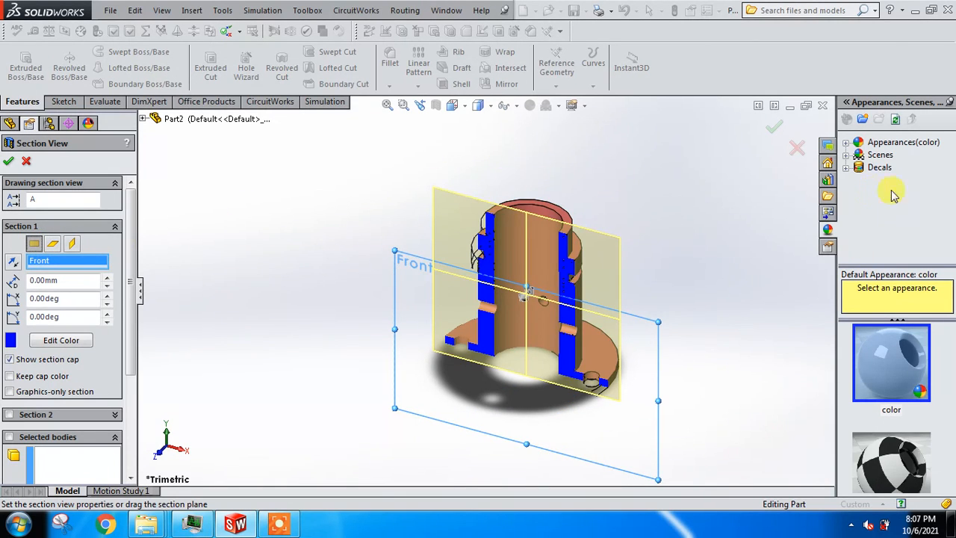
left_click(452, 106)
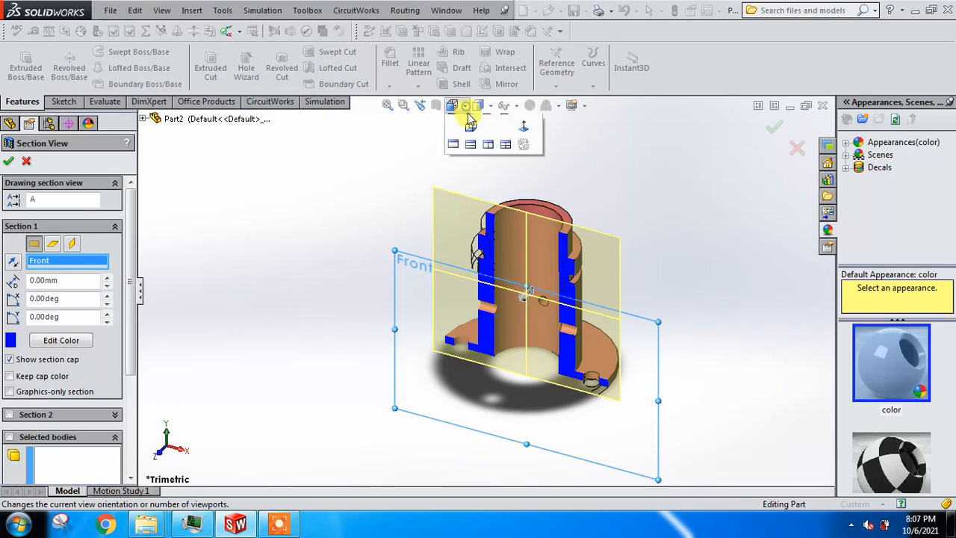
left_click(532, 185)
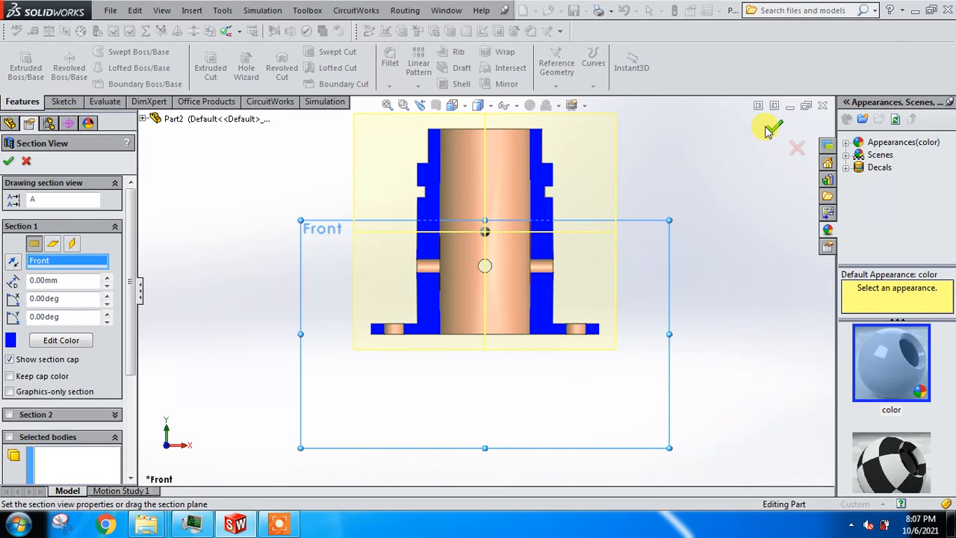
left_click(26, 162)
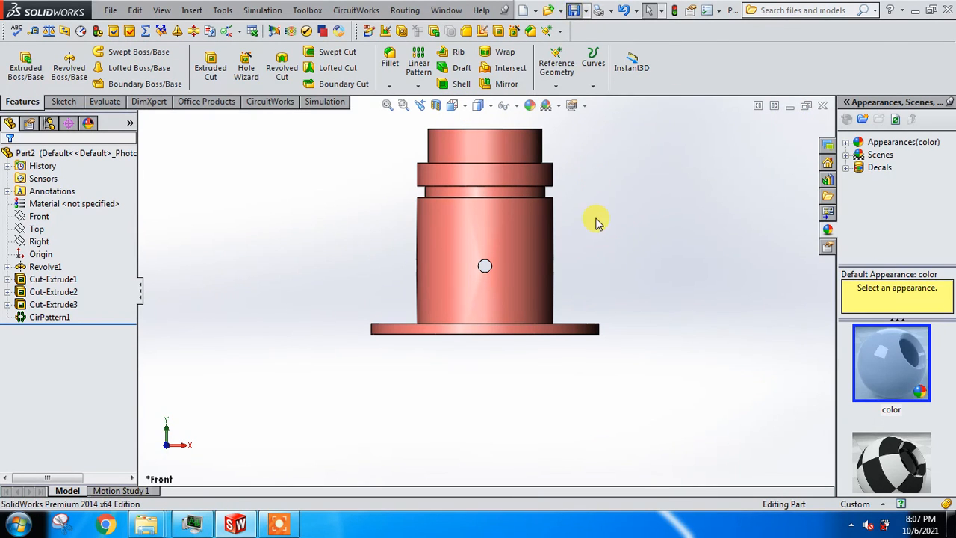
Save the part as Part10.SLDPRT in the current folder
key("ctrl+s")
left_click_drag(798, 255, 794, 345)
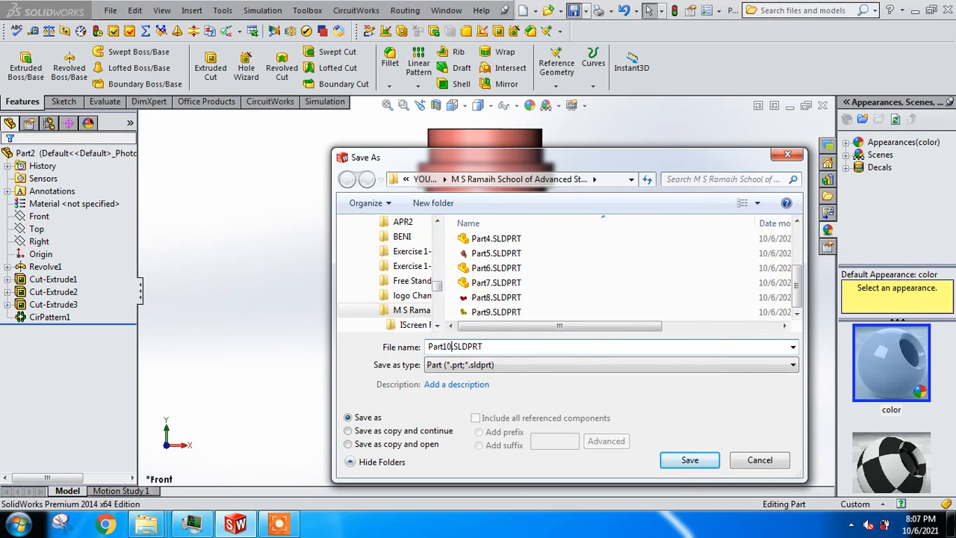
left_click(690, 460)
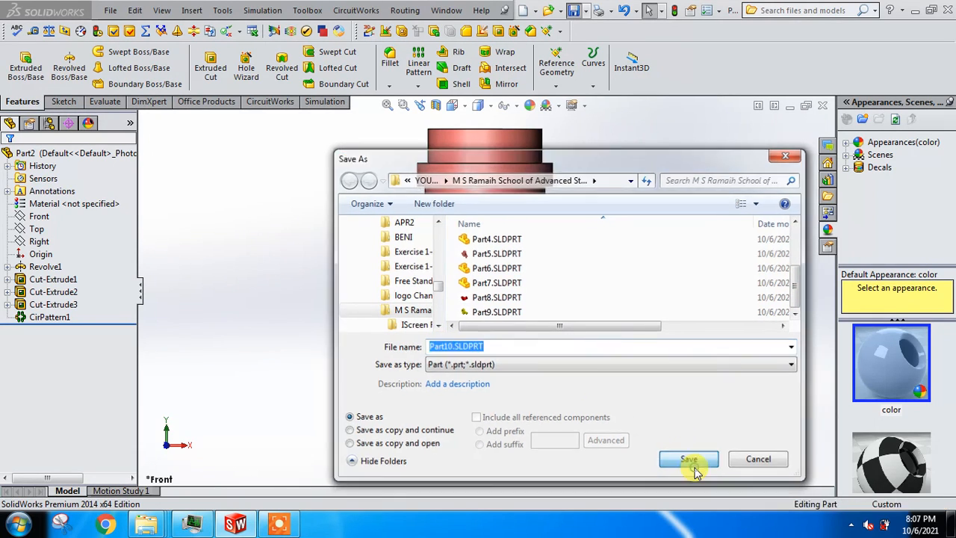